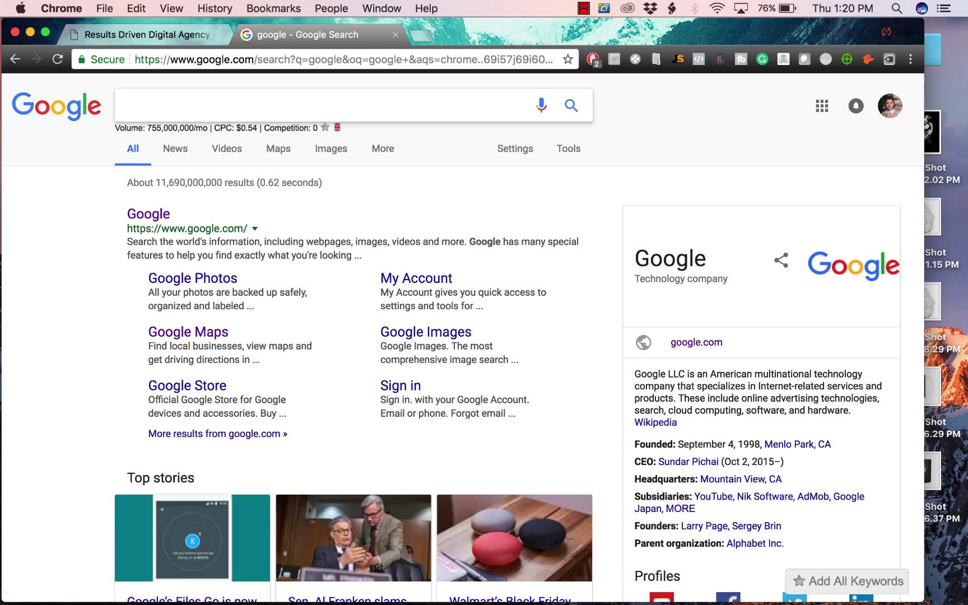
# Step: Search Google for 'naugatuck social media company' and copy that query phrase
pyautogui.write('nua')
pyautogui.press('BackSpace')
pyautogui.press('BackSpace')
pyautogui.write('a')
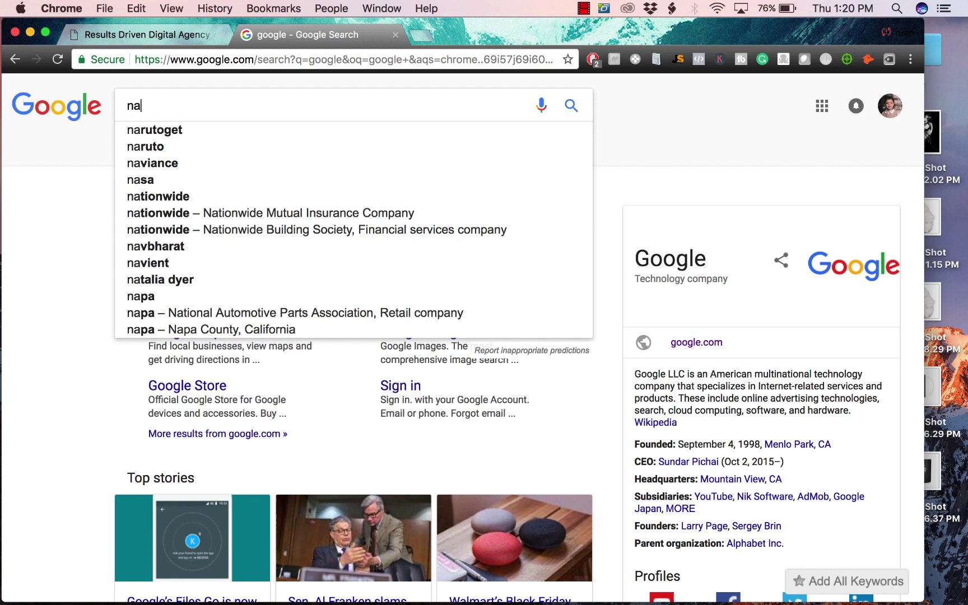
pyautogui.write('ugatuck')
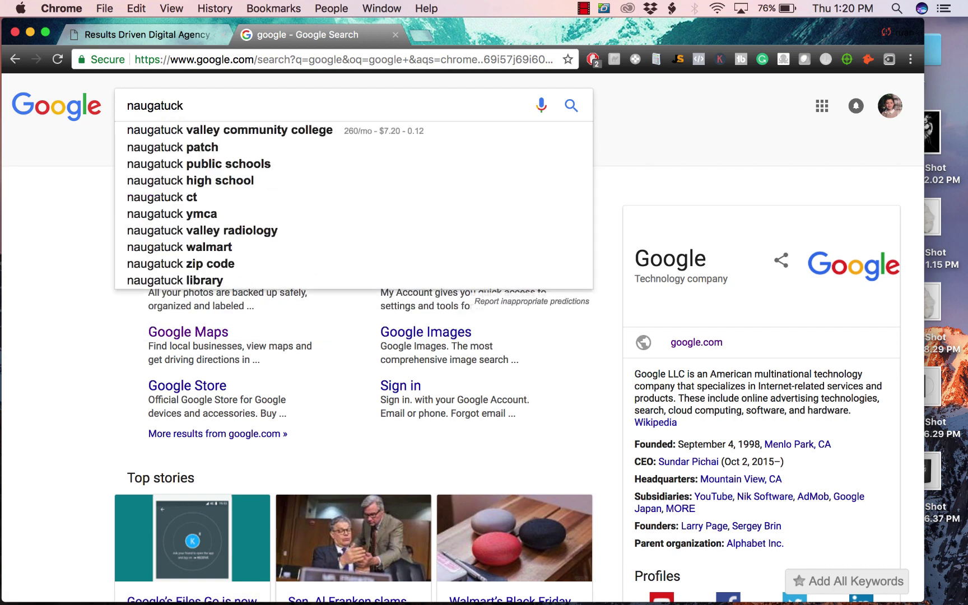
pyautogui.write(' social media ')
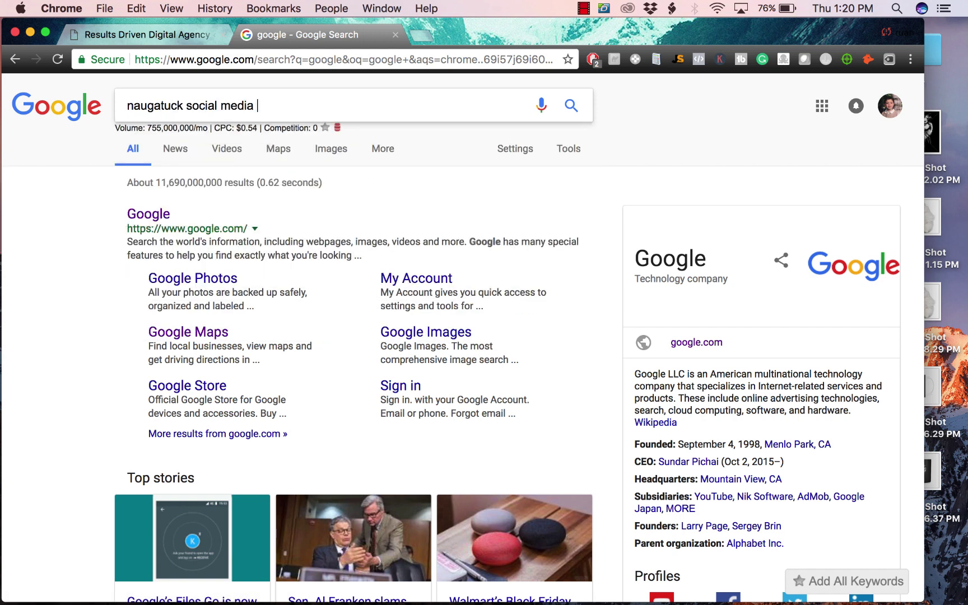
pyautogui.write('company')
pyautogui.tripleClick(202, 99)
pyautogui.rightClick(201, 95)
pyautogui.click(227, 182)
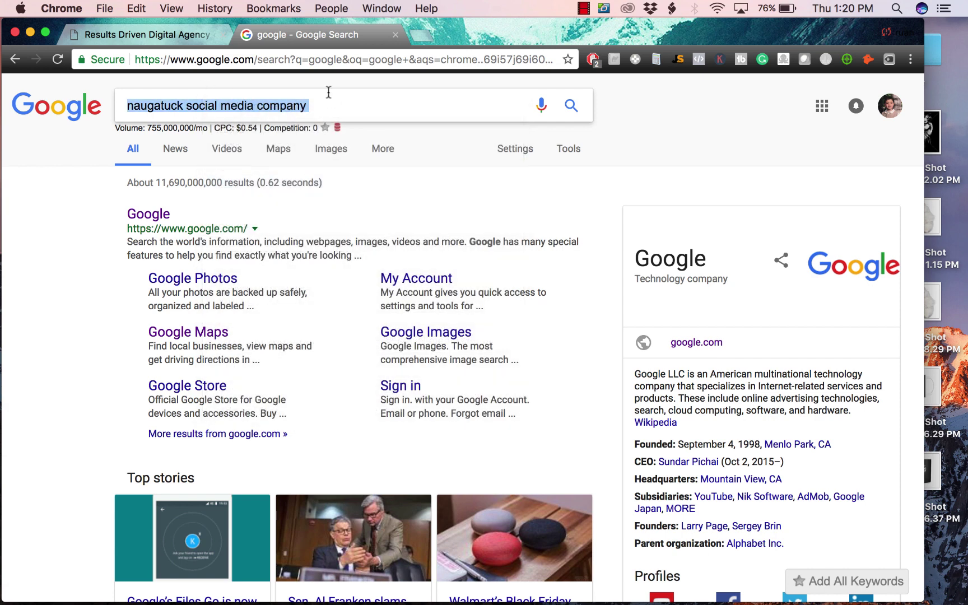
pyautogui.click(321, 105)
pyautogui.moveTo(349, 105); pyautogui.dragTo(150, 105)
# Step: Log in to the agency's WordPress site using the saved password
pyautogui.click(185, 105)
pyautogui.click(179, 37)
pyautogui.click(458, 337)
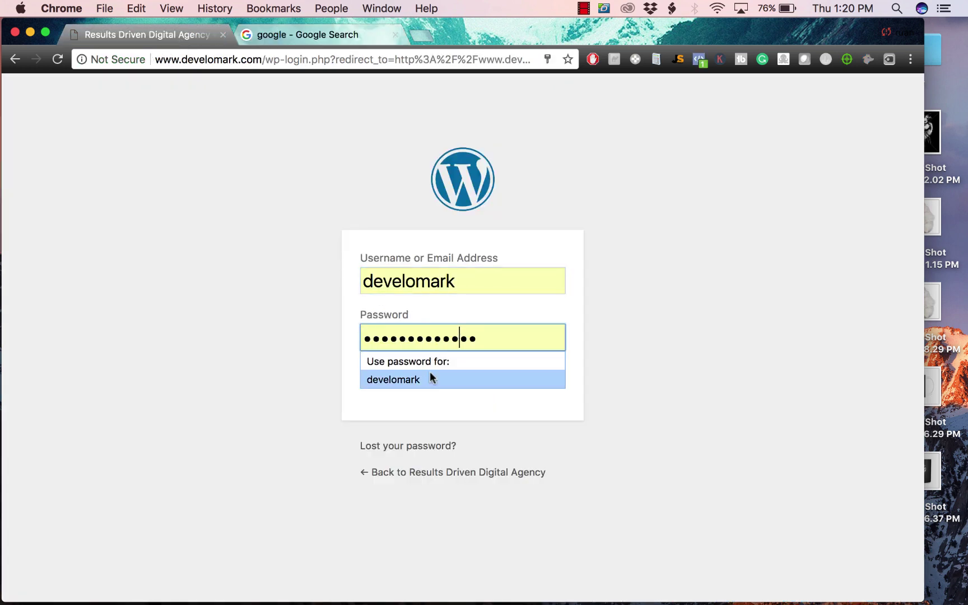
pyautogui.click(429, 371)
pyautogui.click(536, 376)
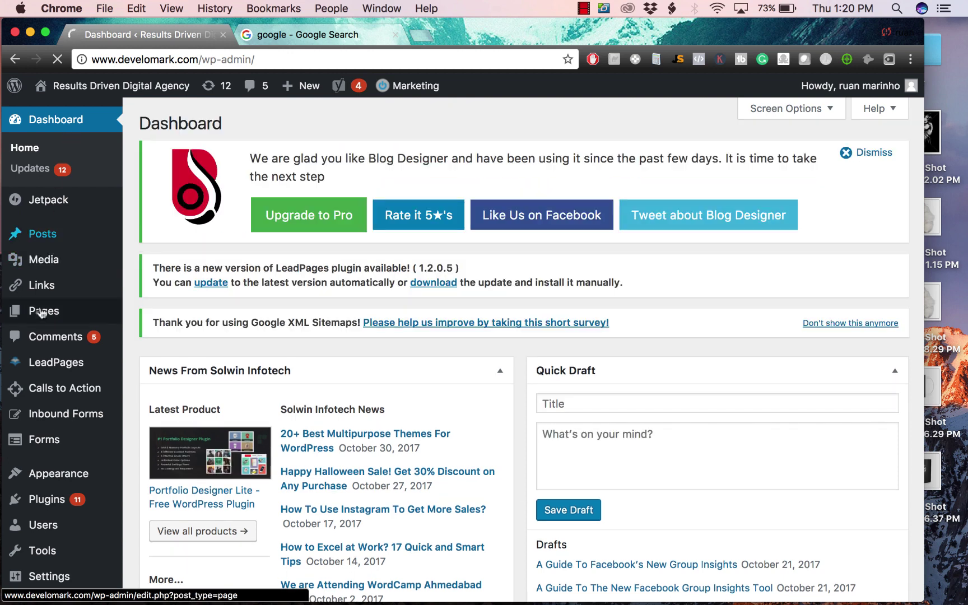
# Step: Create a new blank page under Pages > Add New
pyautogui.moveTo(42, 311)
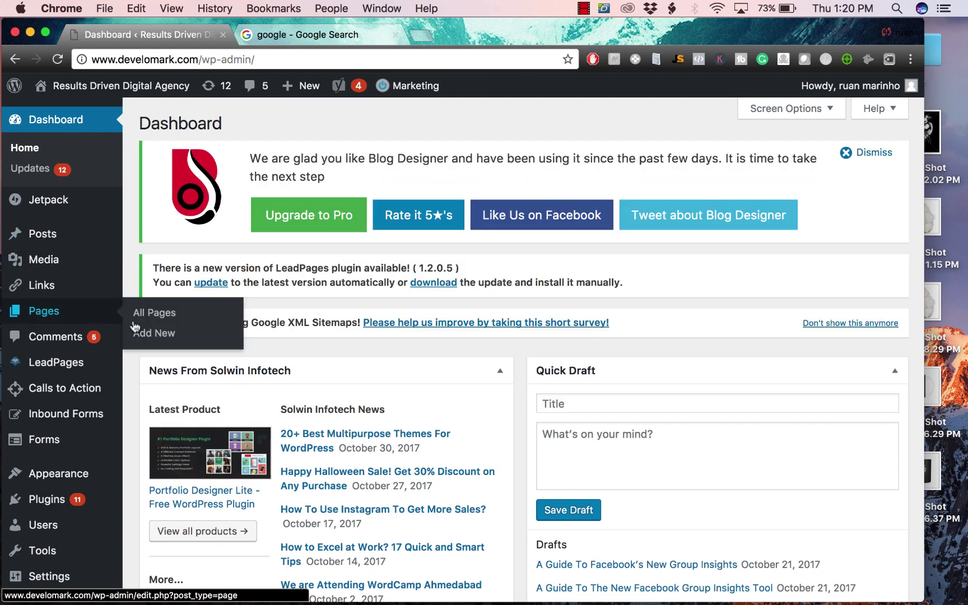
pyautogui.click(164, 334)
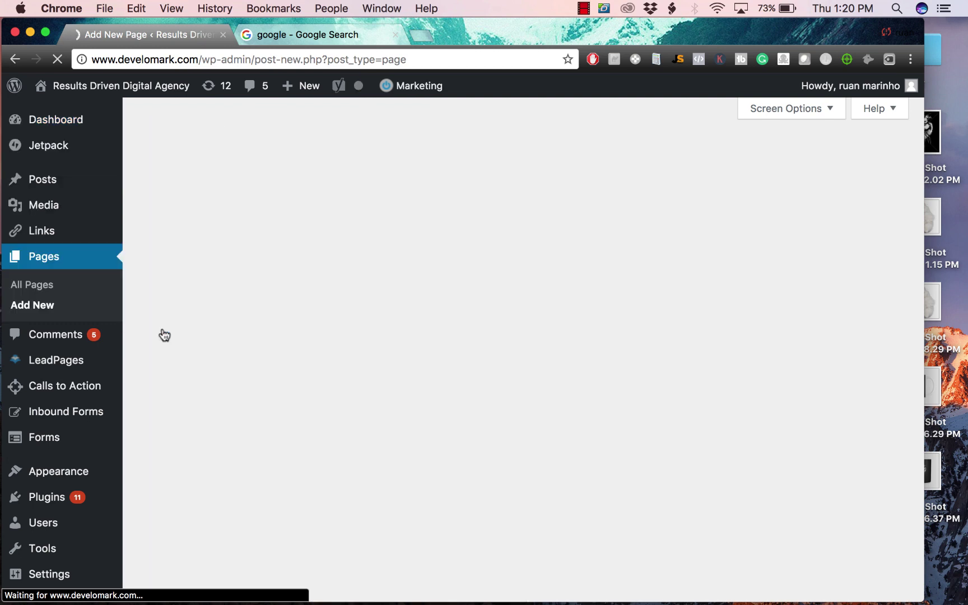
pyautogui.scroll(-15, 680, 419)
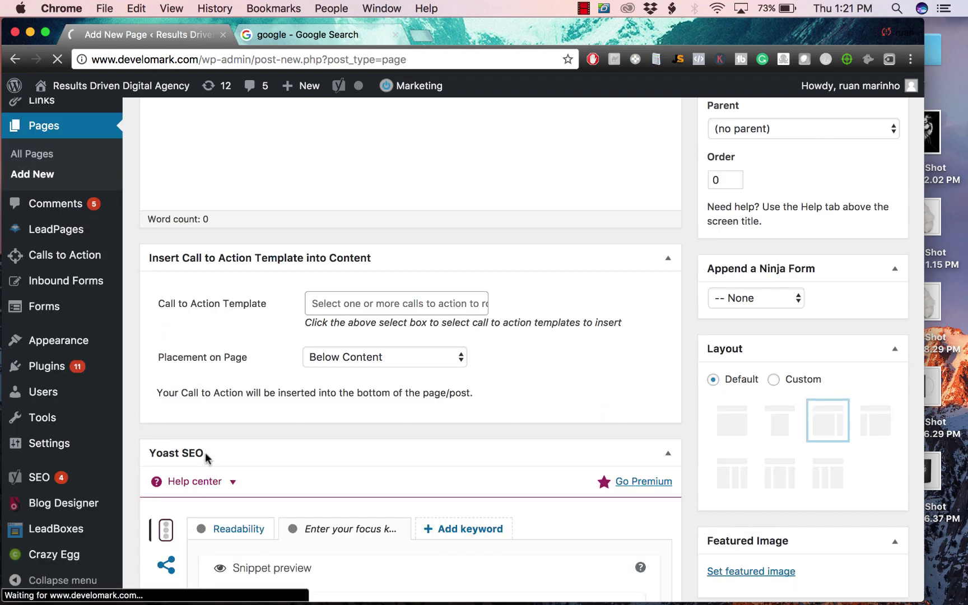
pyautogui.moveTo(205, 457); pyautogui.dragTo(218, 443)
pyautogui.scroll(-10, 218, 444)
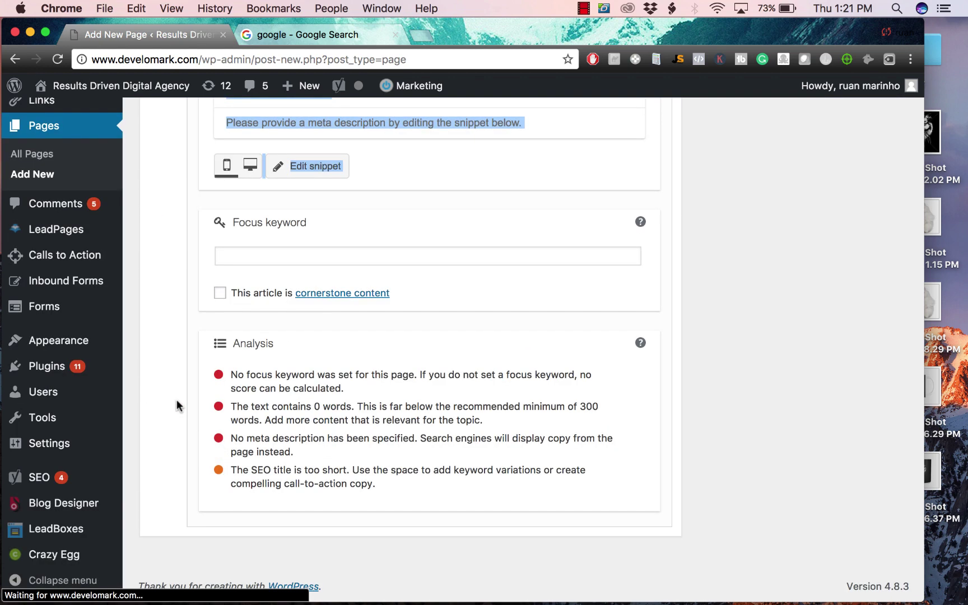
pyautogui.scroll(5, 177, 399)
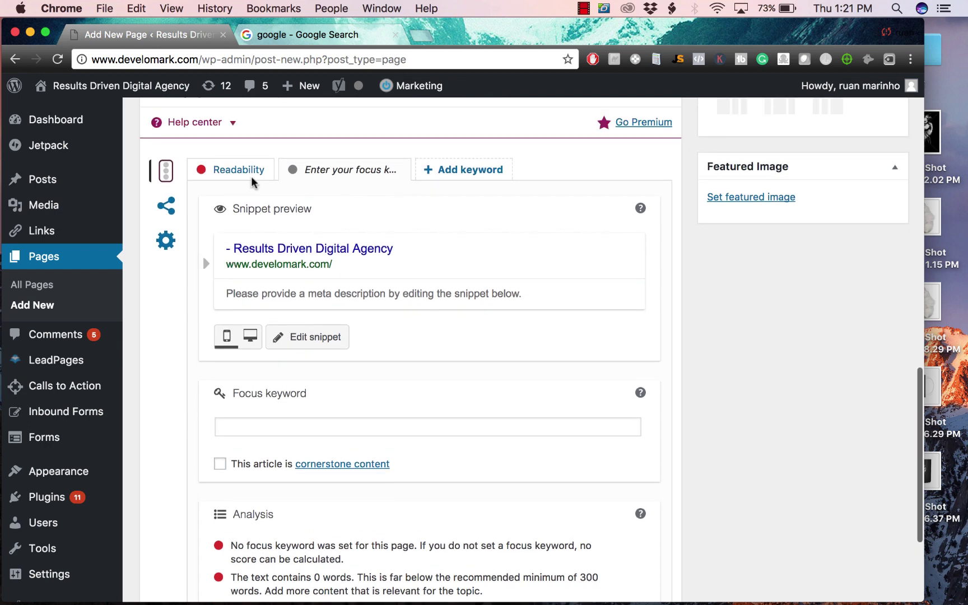
pyautogui.scroll(15, 270, 292)
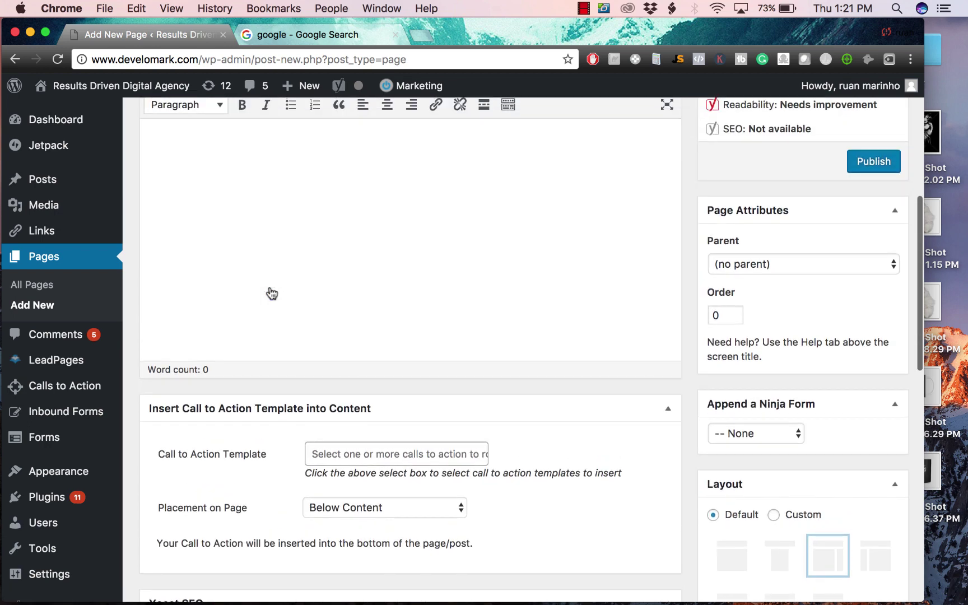
pyautogui.scroll(10, 272, 293)
pyautogui.scroll(-2, 402, 332)
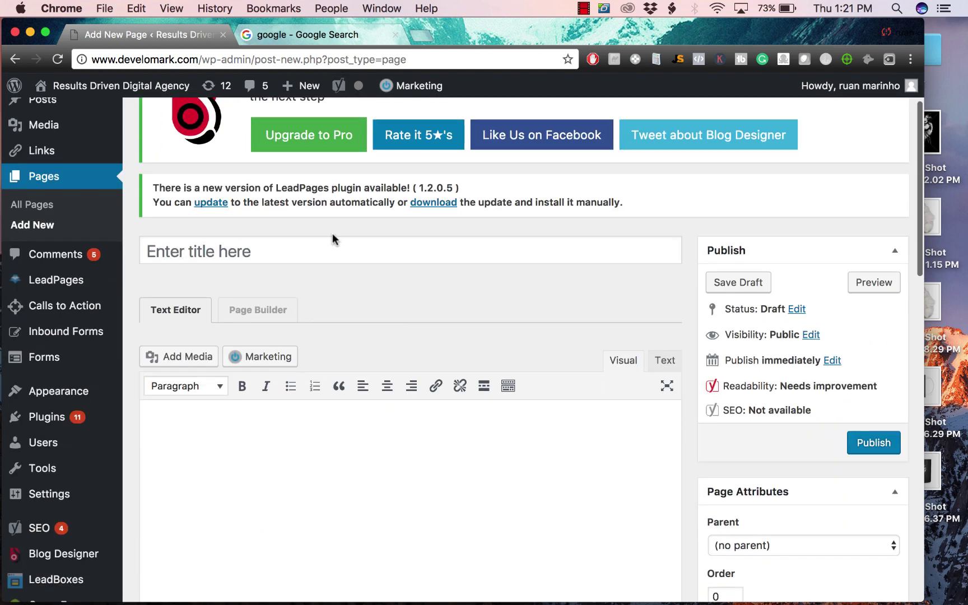
# Step: Title the page 'Naugatuck social media company', producing the /naugatuck-social-media-company/ permalink
pyautogui.click(305, 245)
pyautogui.press('super+v')
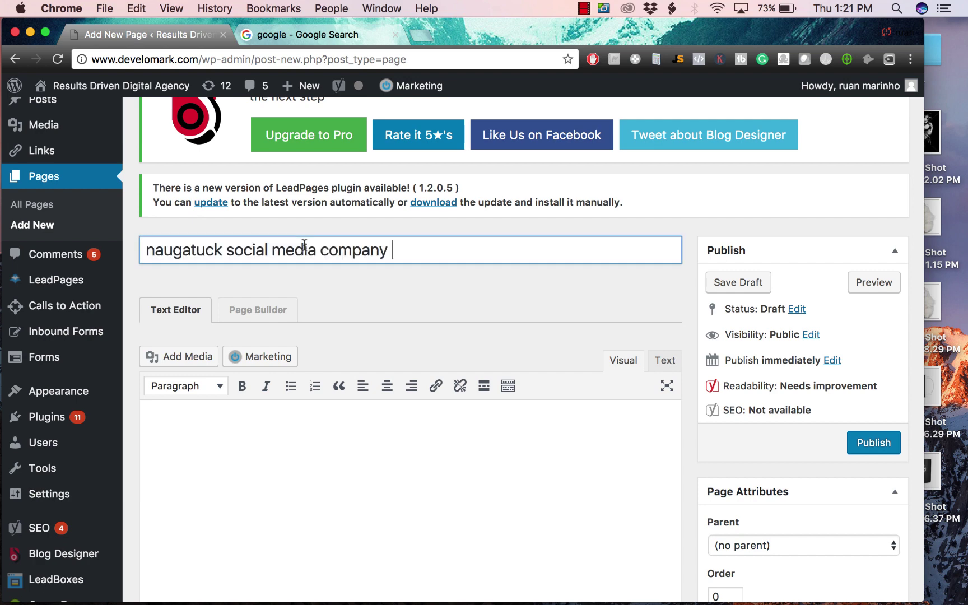
pyautogui.doubleClick(159, 247)
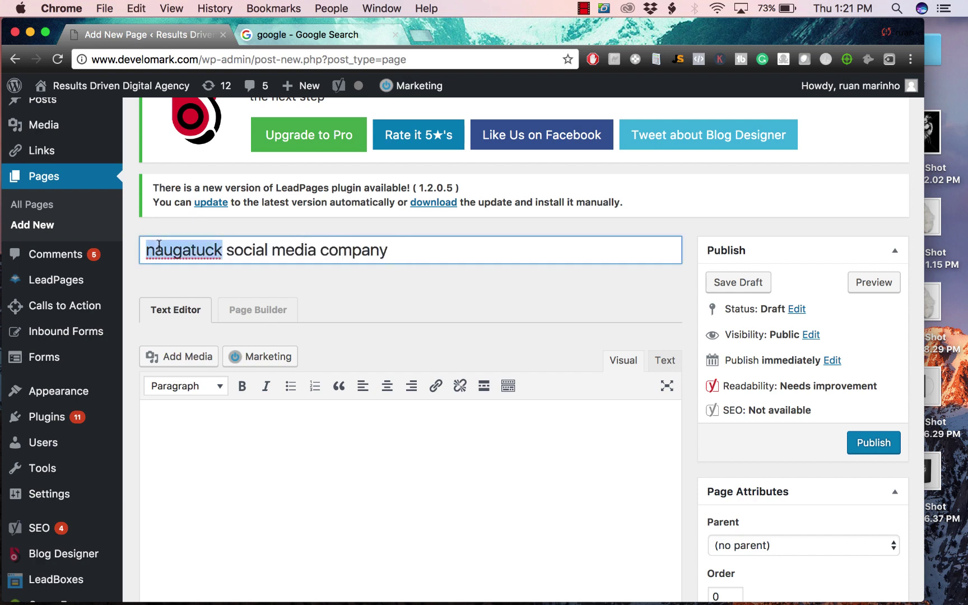
pyautogui.click(159, 246)
pyautogui.press('BackSpace')
pyautogui.write('N')
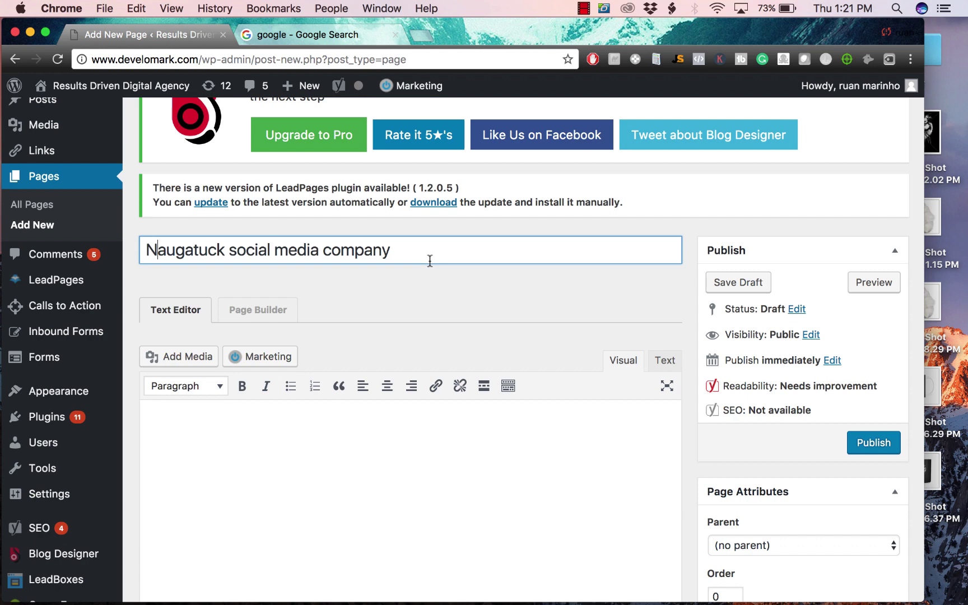
pyautogui.click(432, 298)
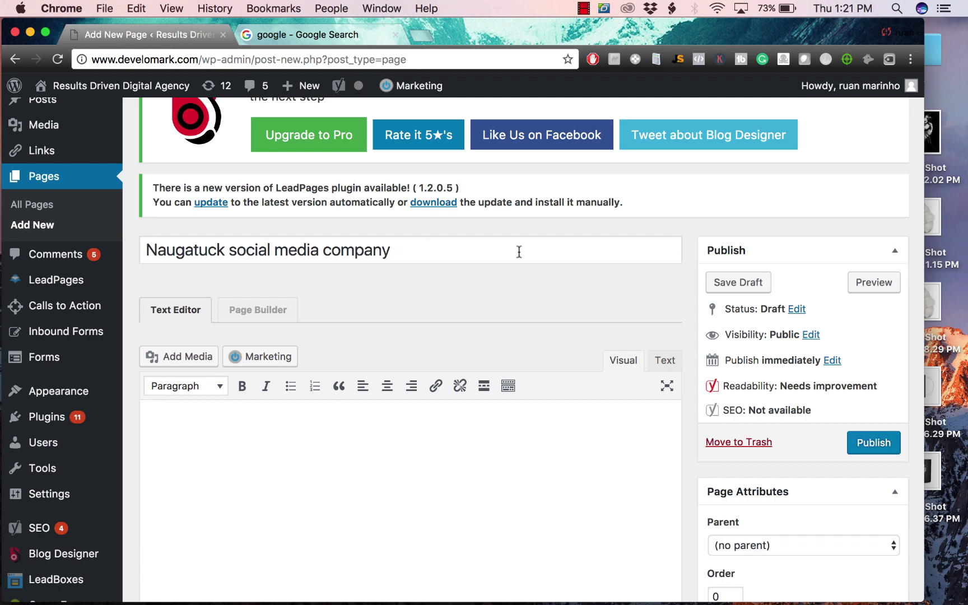
pyautogui.moveTo(339, 288); pyautogui.dragTo(428, 278)
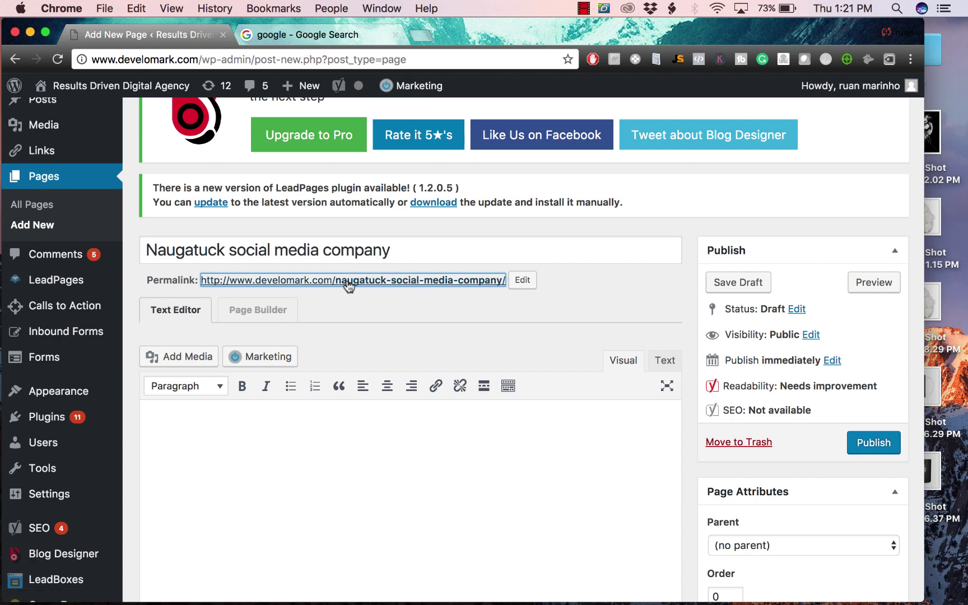
pyautogui.click(431, 335)
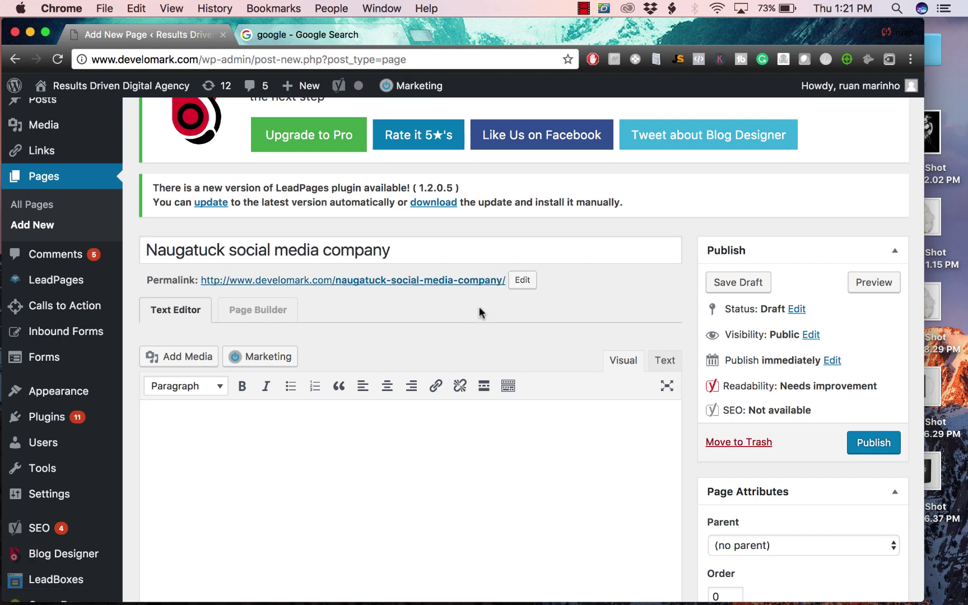
# Step: Make the first body block a Heading 1 reading 'BEST NAUGATUCK SOCIAL MEDIA COMPANY'
pyautogui.scroll(-5, 479, 306)
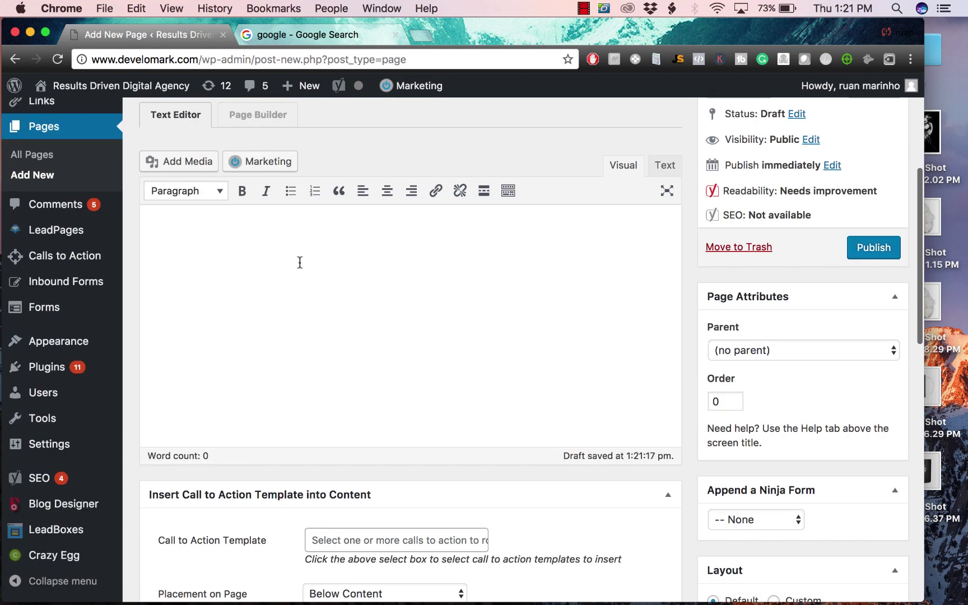
pyautogui.click(218, 206)
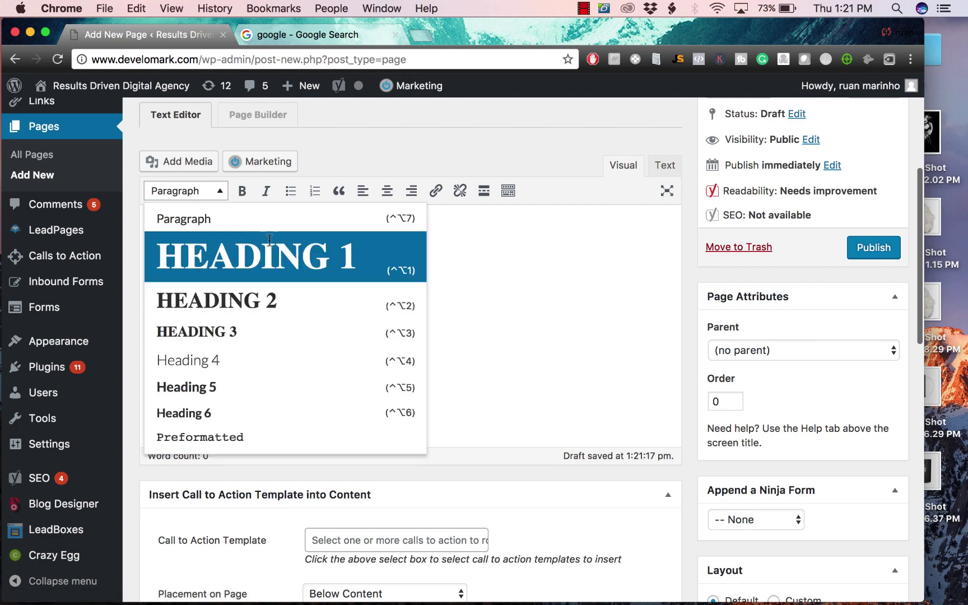
pyautogui.click(227, 254)
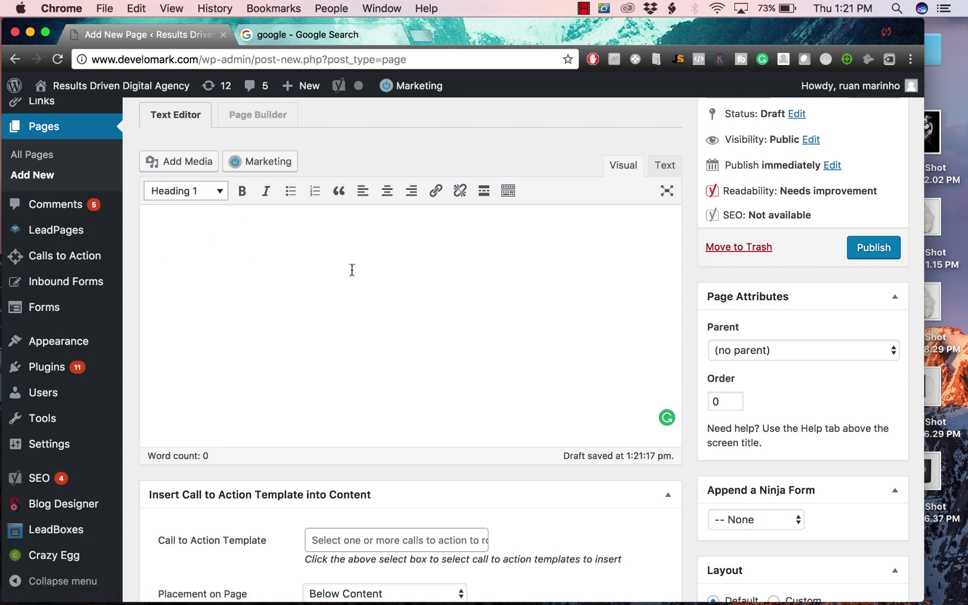
pyautogui.scroll(7, 352, 270)
pyautogui.scroll(-7, 504, 275)
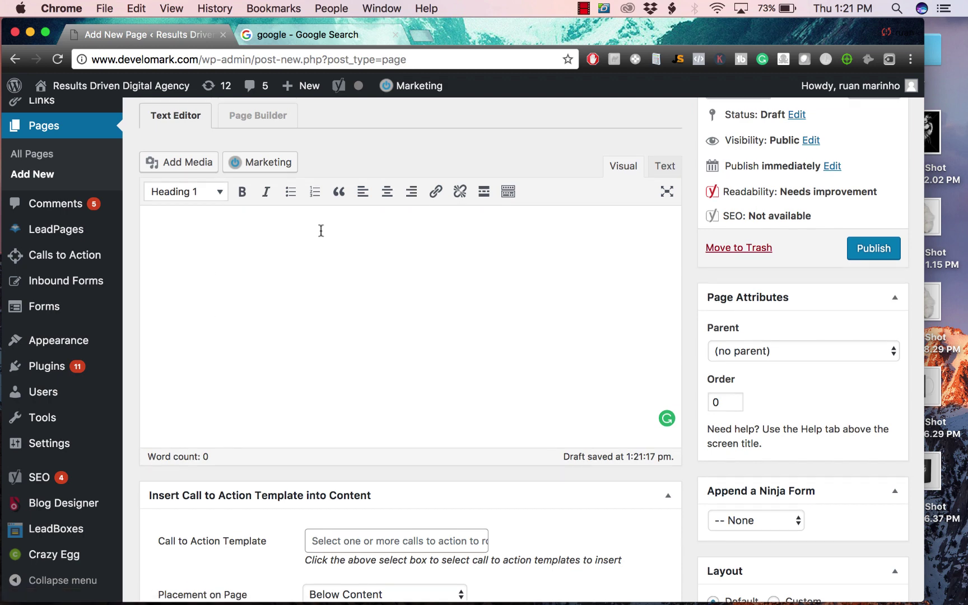
pyautogui.scroll(3, 319, 229)
pyautogui.write('BE')
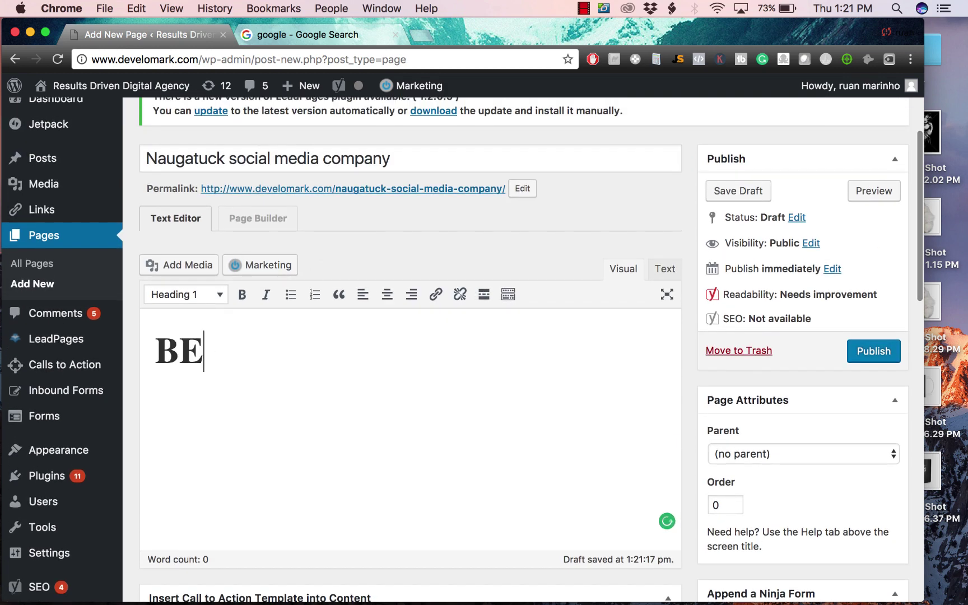
pyautogui.write('ST NAUGATUCK SOC')
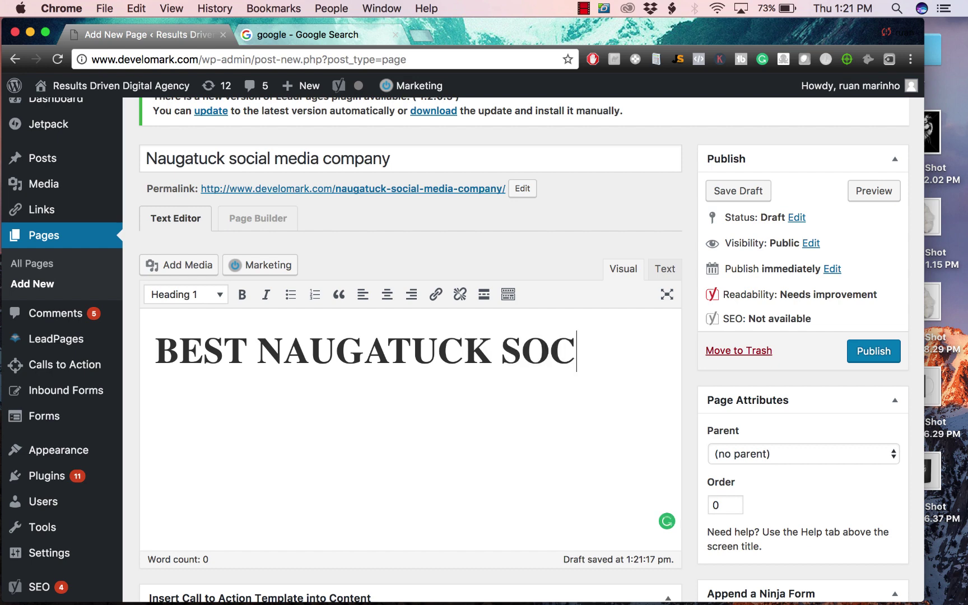
pyautogui.write('IAL MEDIA COMPANT')
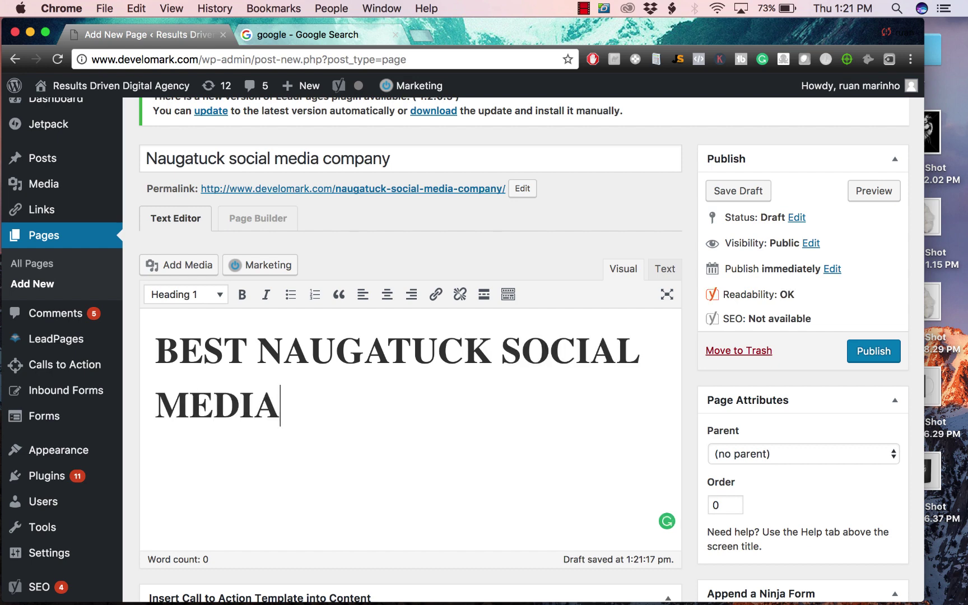
pyautogui.press('BackSpace')
pyautogui.press('BackSpace')
pyautogui.write('Y')
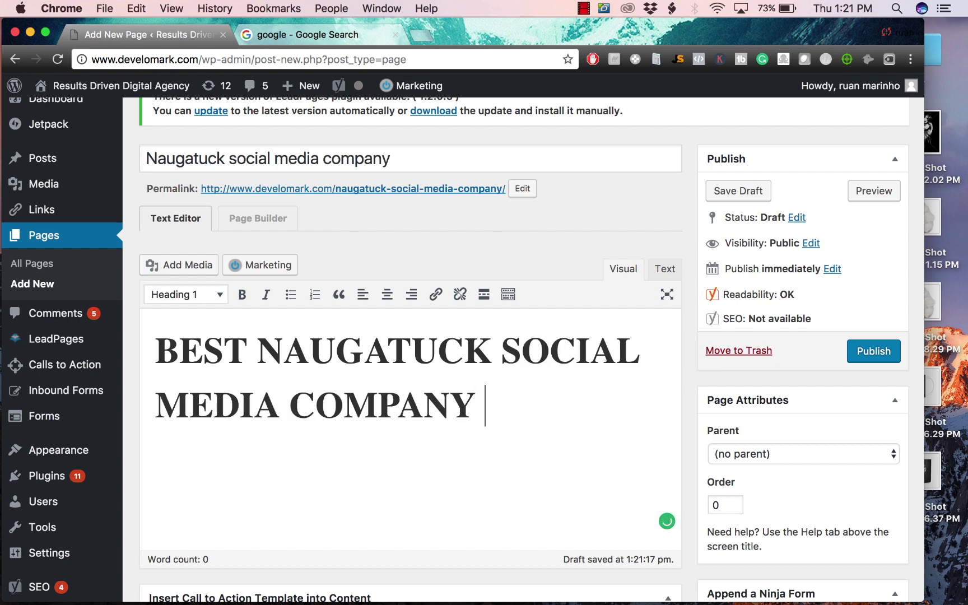
pyautogui.moveTo(258, 351); pyautogui.dragTo(497, 400)
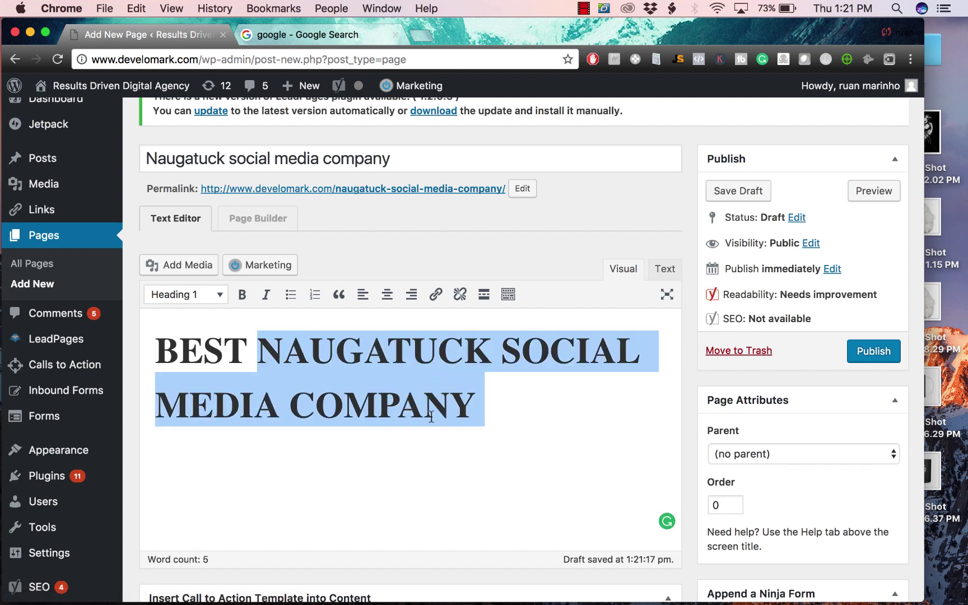
# Step: Add 'Looking for the best Naugatuck social media marketing company?' below the heading, accepting Grammarly fixes
pyautogui.click(319, 437)
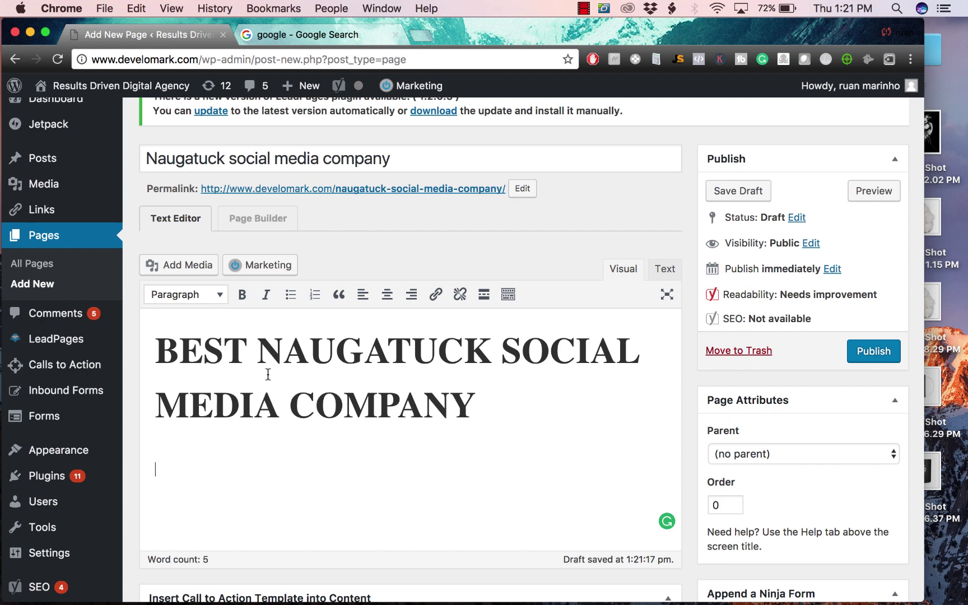
pyautogui.keyDown('shift'); pyautogui.click(296, 452); pyautogui.keyUp('shift')
pyautogui.click(296, 452)
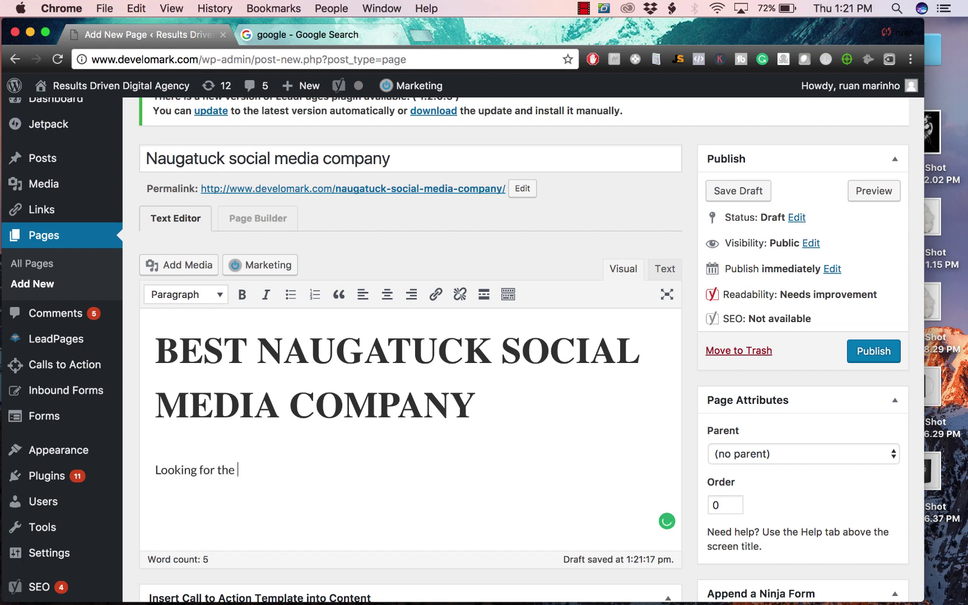
pyautogui.write('Looking for the best naugatuck social media maketing company?')
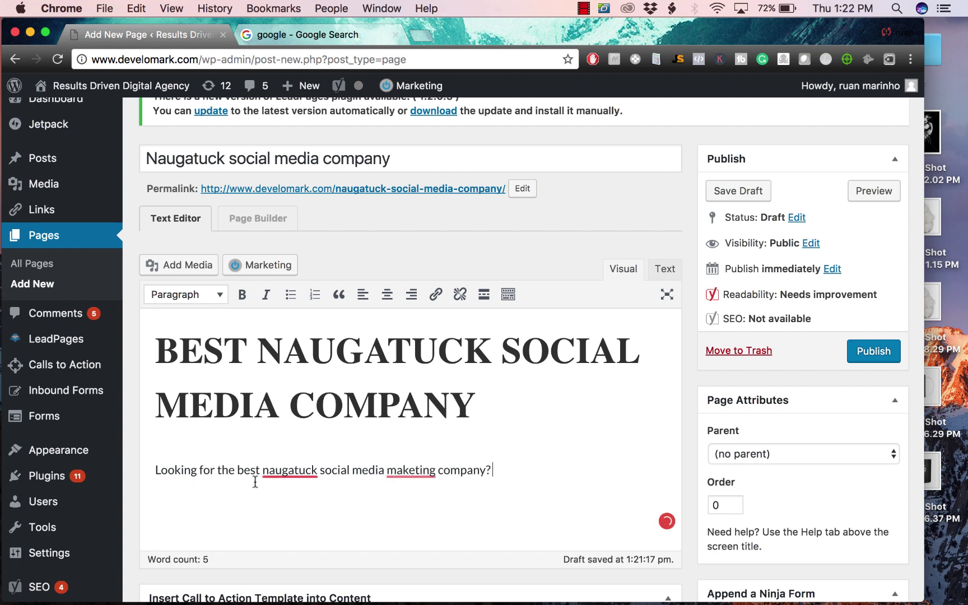
pyautogui.moveTo(411, 469)
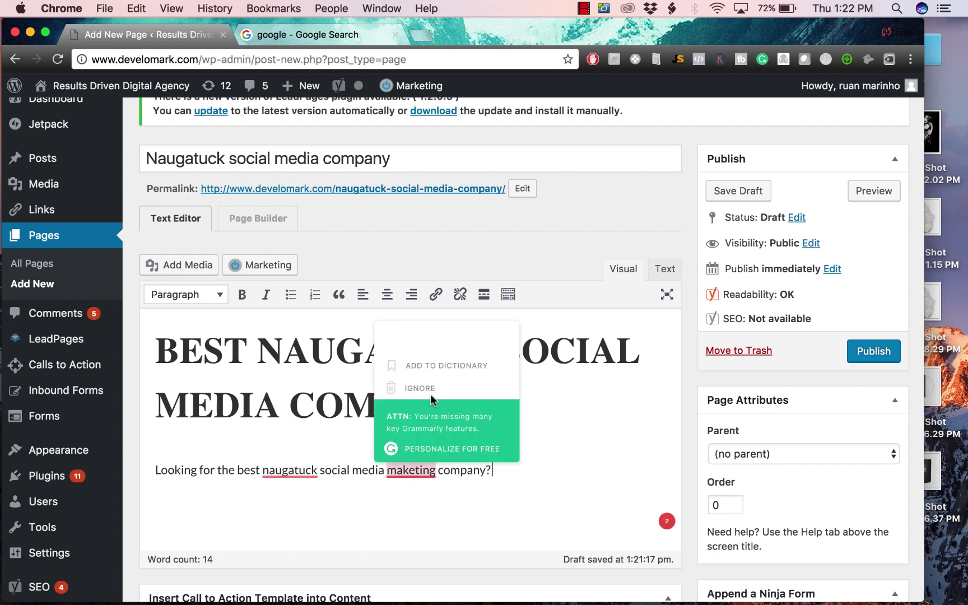
pyautogui.click(443, 357)
pyautogui.moveTo(297, 470)
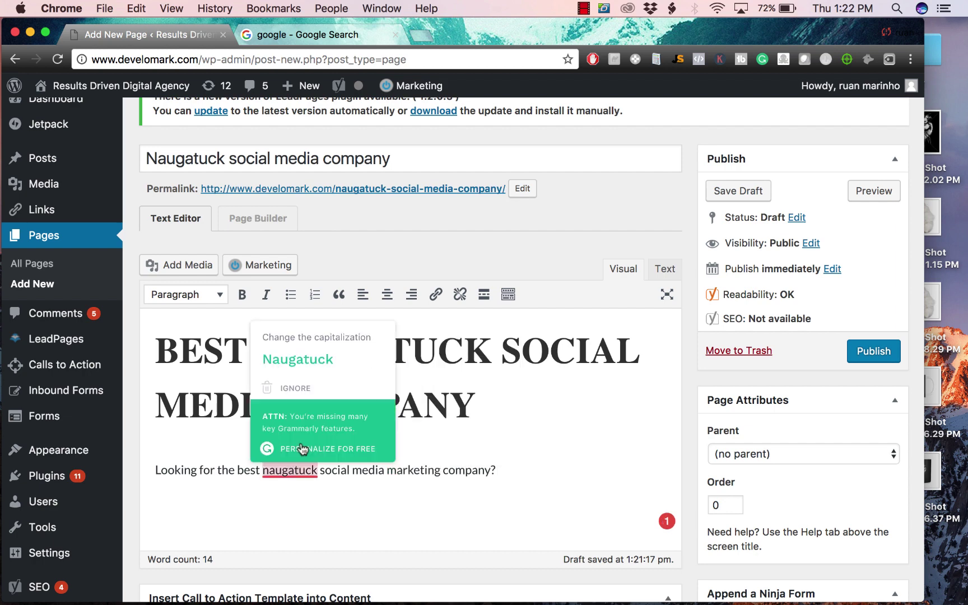
pyautogui.click(325, 359)
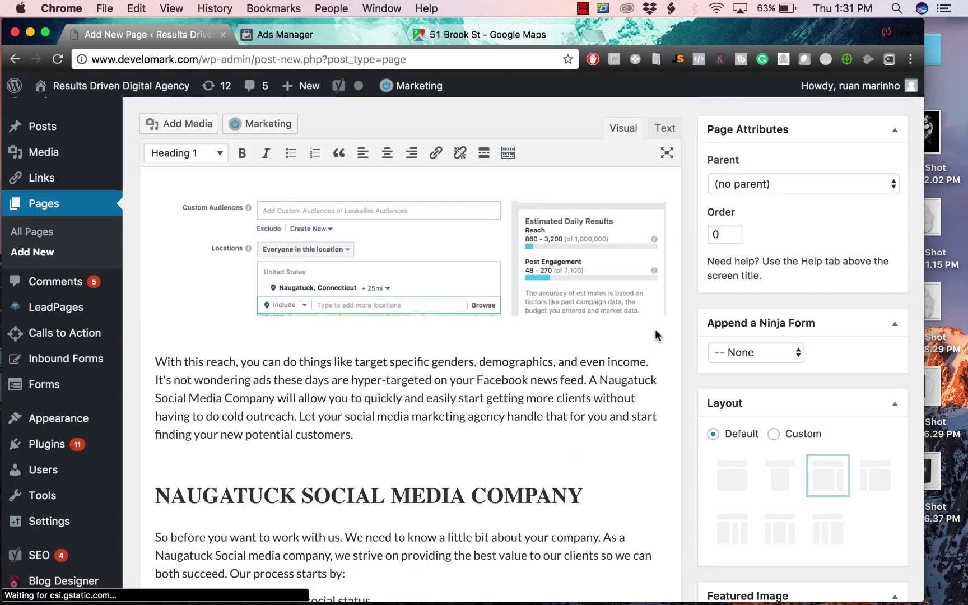
# Step: Ignore Develomark and correct consistently, for and consistent via Grammarly suggestions
pyautogui.scroll(10, 656, 335)
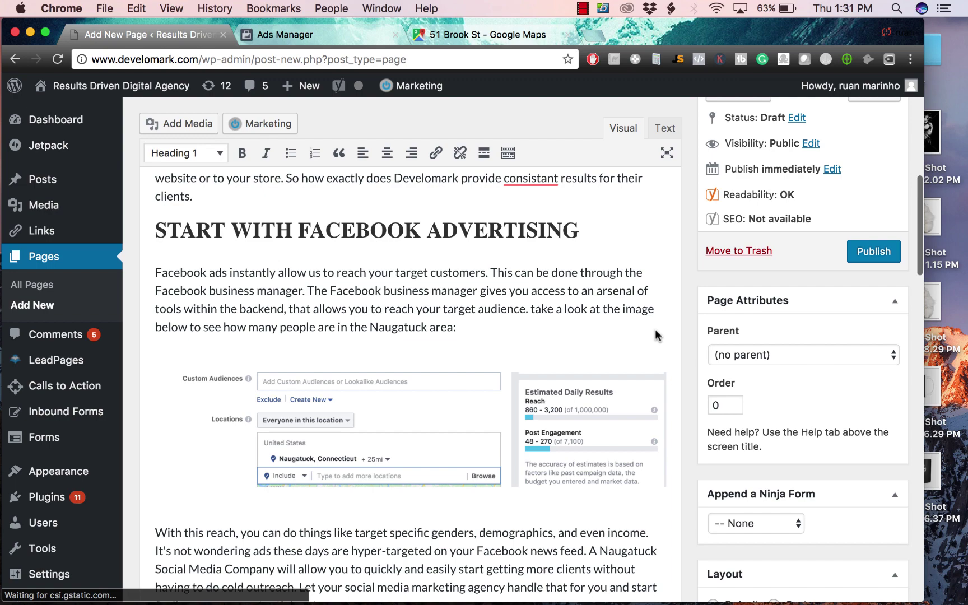
pyautogui.scroll(10, 656, 335)
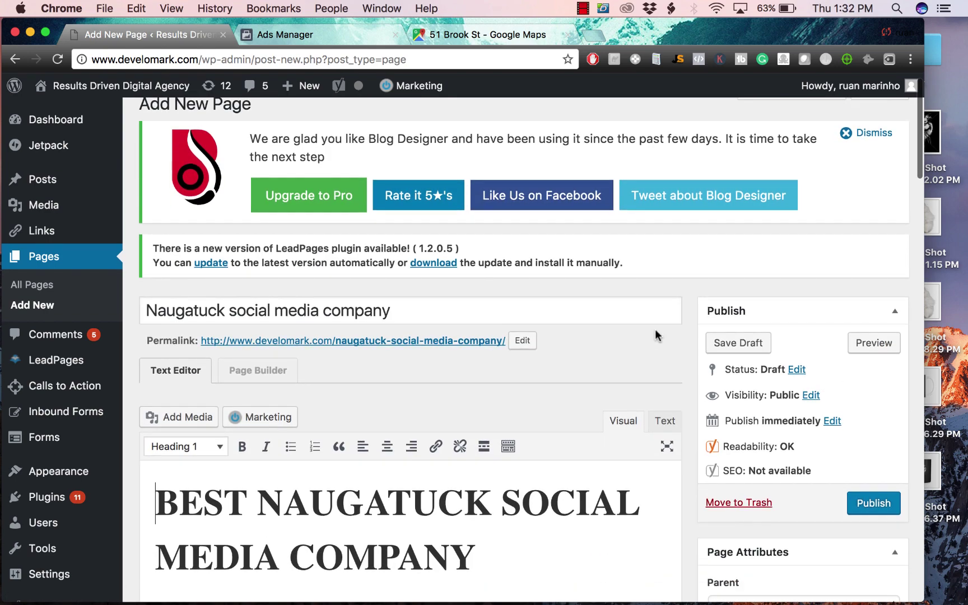
pyautogui.scroll(-6, 443, 239)
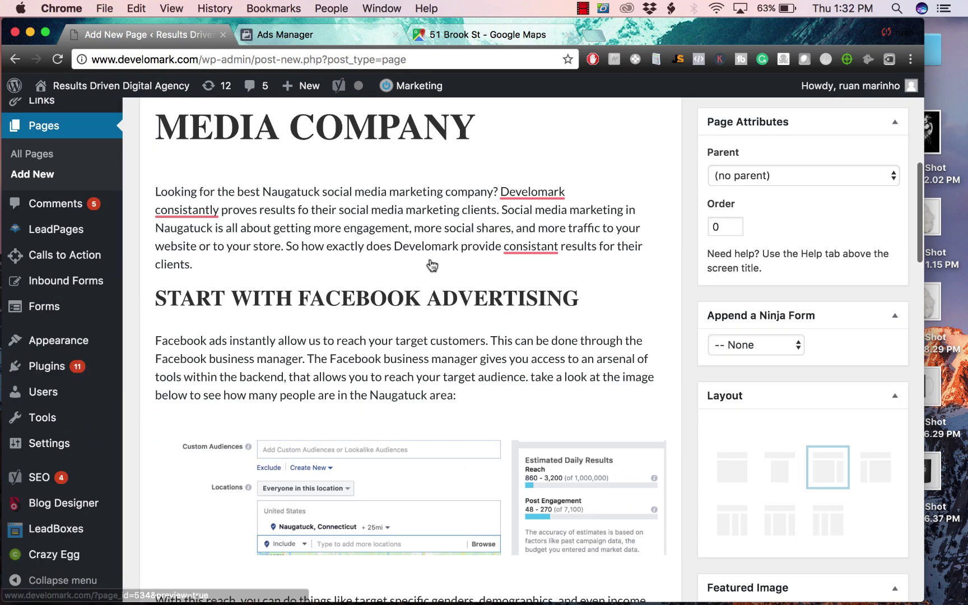
pyautogui.moveTo(538, 200)
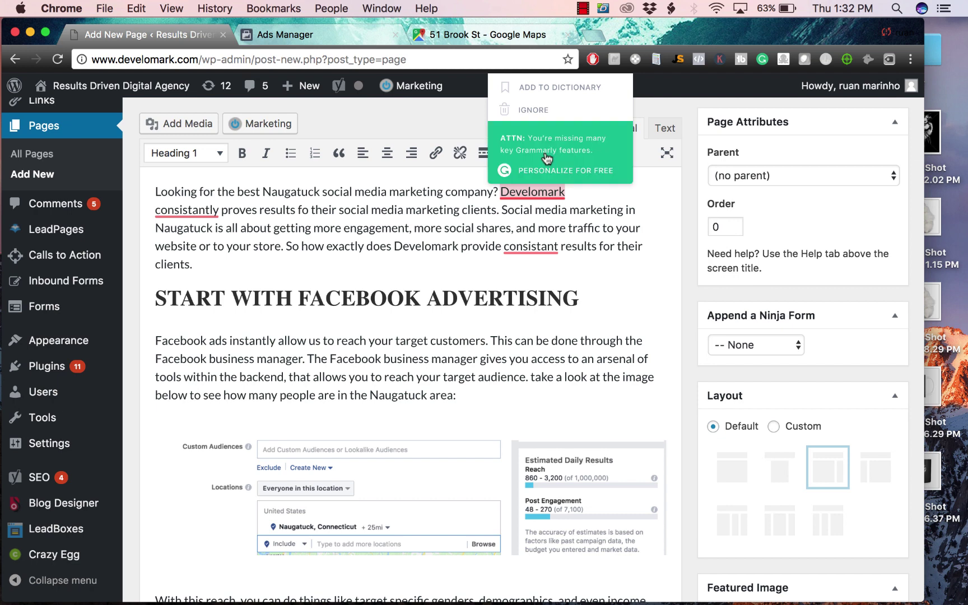
pyautogui.click(526, 113)
pyautogui.moveTo(195, 209)
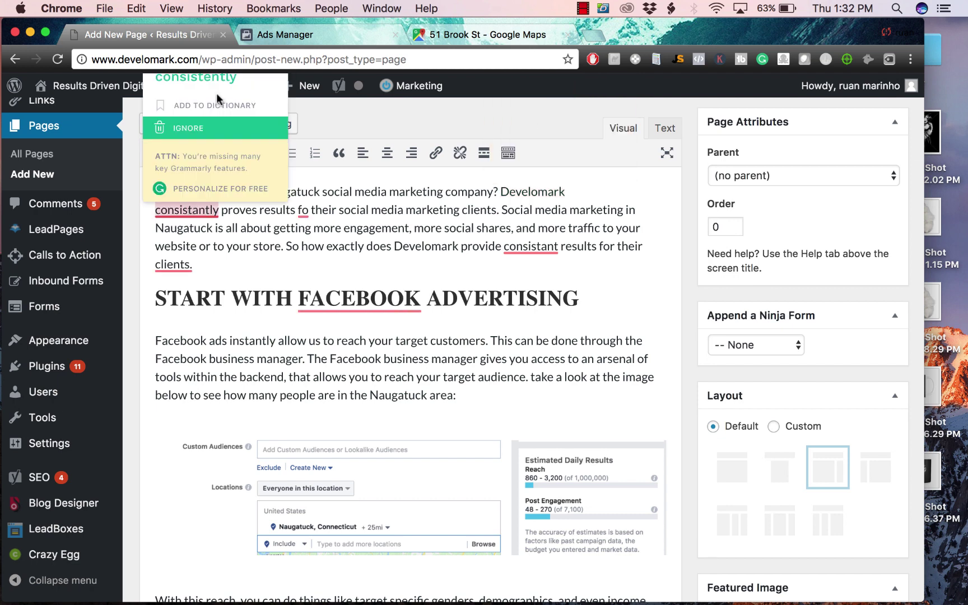
pyautogui.click(217, 85)
pyautogui.moveTo(304, 207)
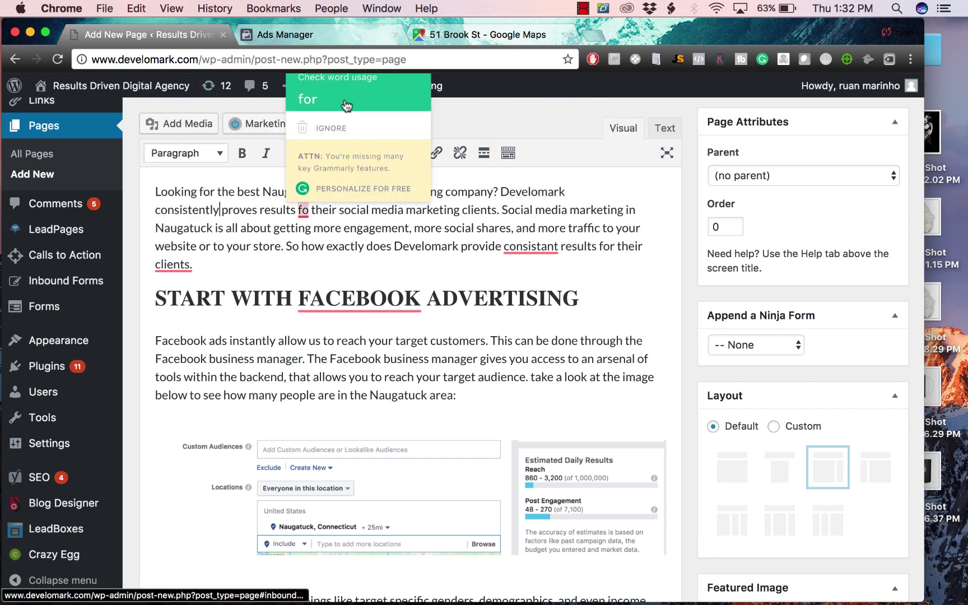
pyautogui.click(346, 99)
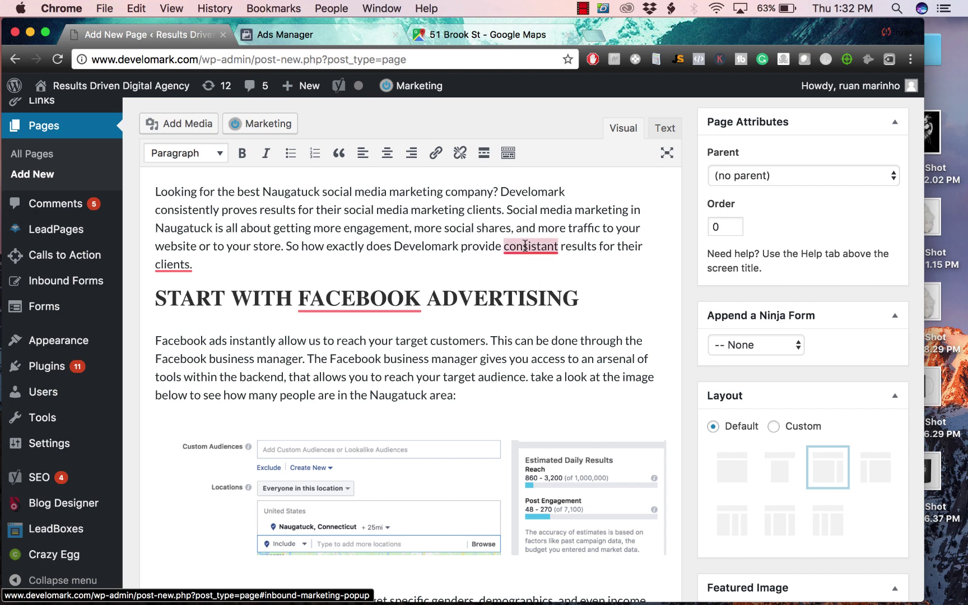
pyautogui.moveTo(533, 254)
pyautogui.click(554, 122)
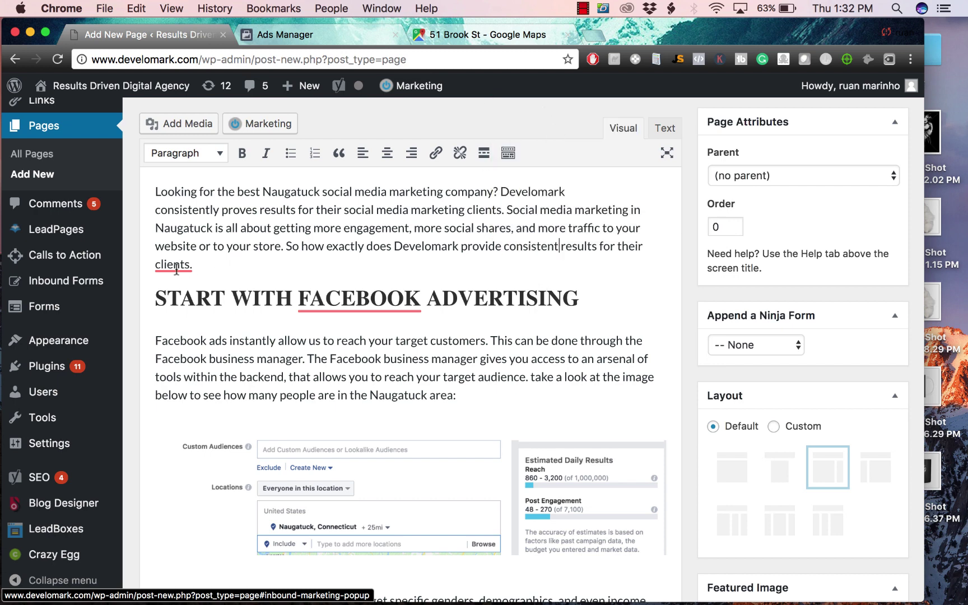
# Step: End the opening paragraph with 'clients?' and fix Facebook's capitalization
pyautogui.moveTo(176, 266)
pyautogui.click(200, 162)
pyautogui.moveTo(361, 303)
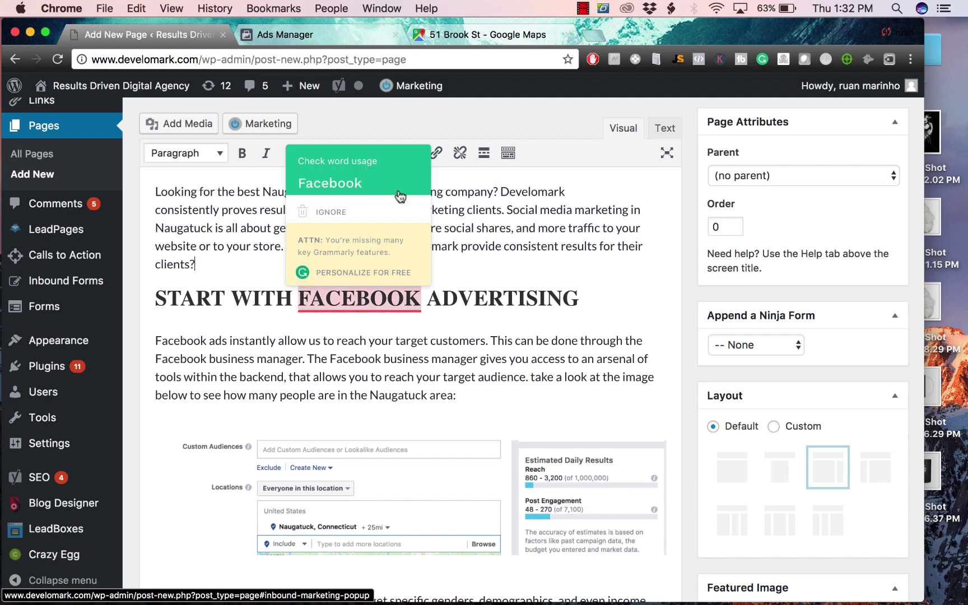
pyautogui.click(330, 183)
# Step: Insert an empty paragraph after the CPC paragraph, then delete it above 'Our results'
pyautogui.scroll(-3, 515, 329)
pyautogui.scroll(-8, 514, 329)
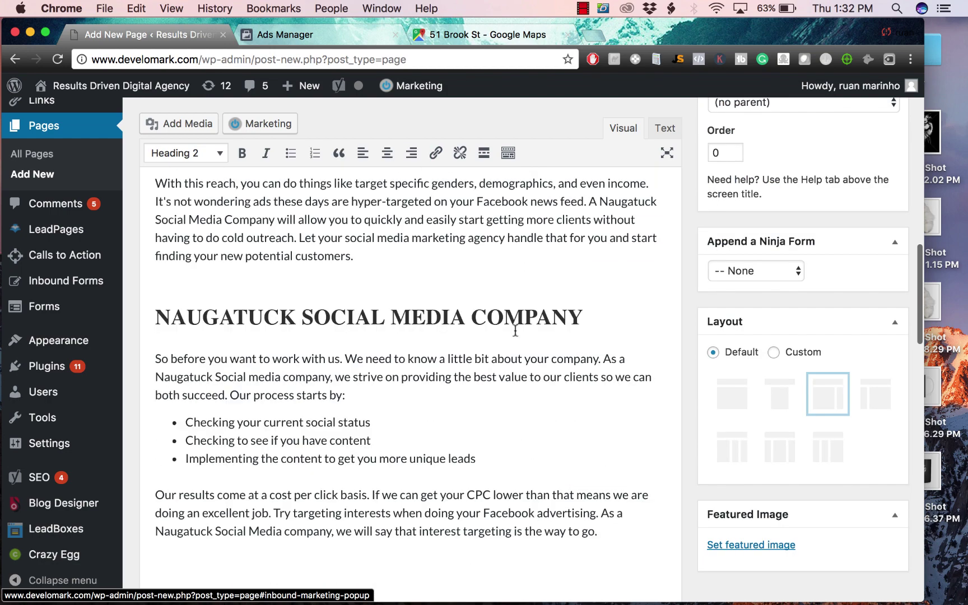
pyautogui.scroll(-5, 515, 330)
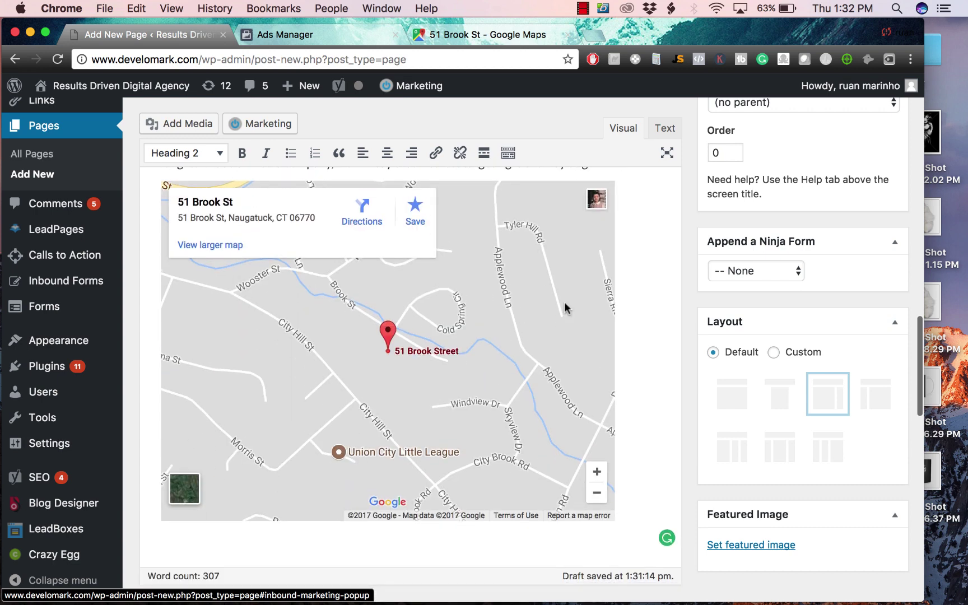
pyautogui.scroll(2, 671, 300)
pyautogui.scroll(2, 672, 300)
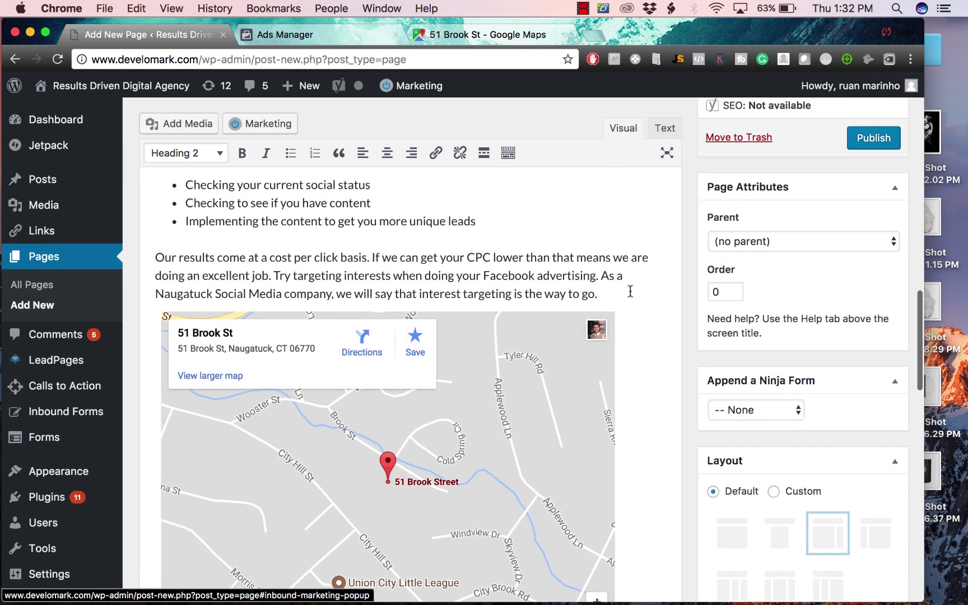
pyautogui.press('Return')
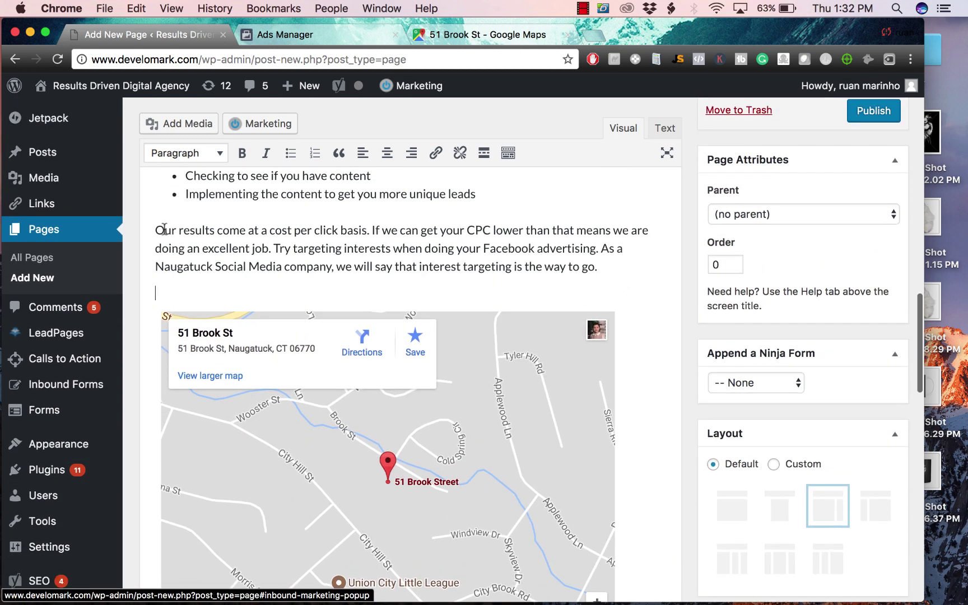
pyautogui.scroll(10, 359, 261)
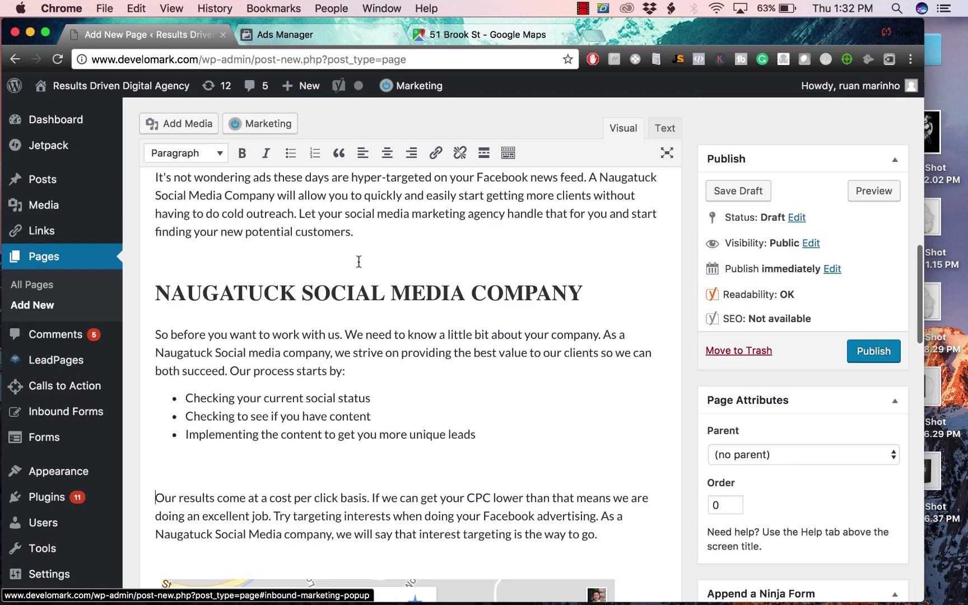
pyautogui.scroll(-1, 360, 262)
pyautogui.click(144, 486)
pyautogui.press('BackSpace')
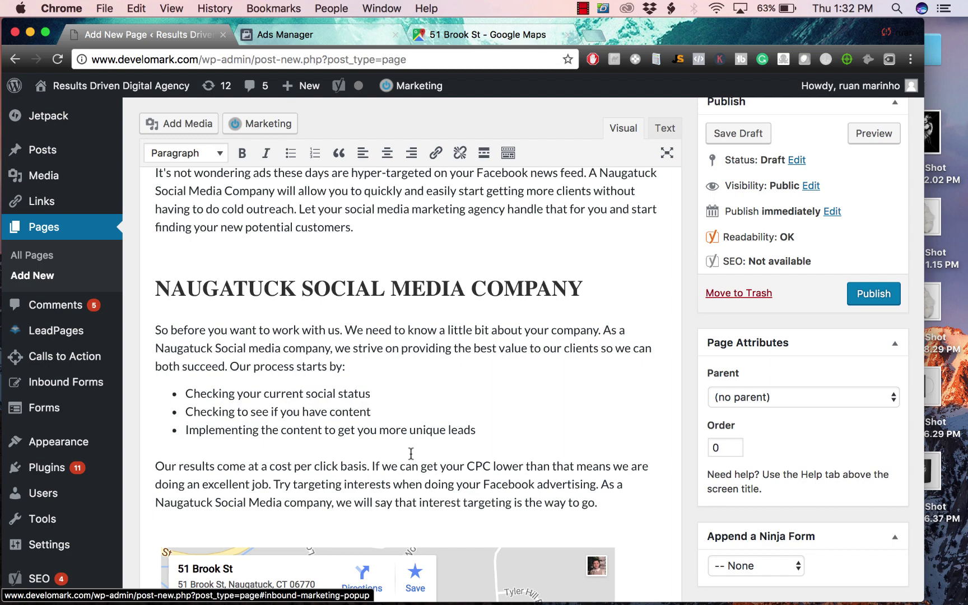
pyautogui.scroll(20, 411, 453)
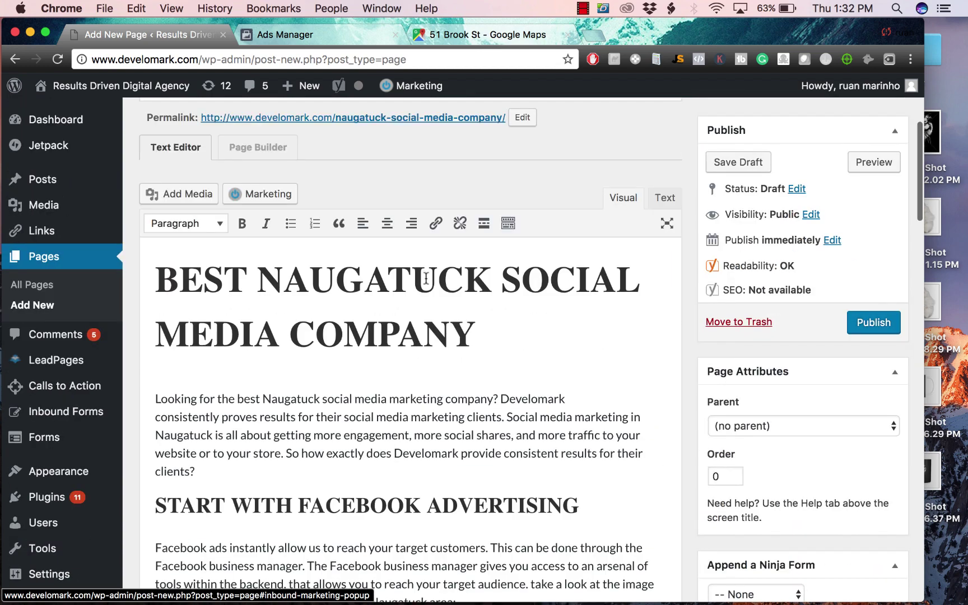
pyautogui.moveTo(450, 331); pyautogui.dragTo(432, 288)
pyautogui.click(507, 290)
pyautogui.scroll(-5, 490, 297)
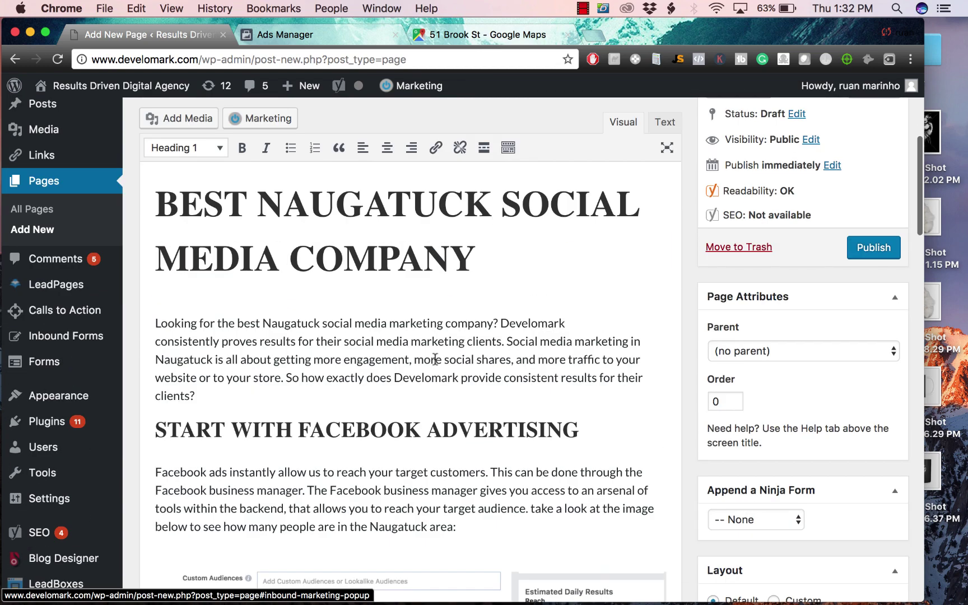
pyautogui.scroll(2, 490, 297)
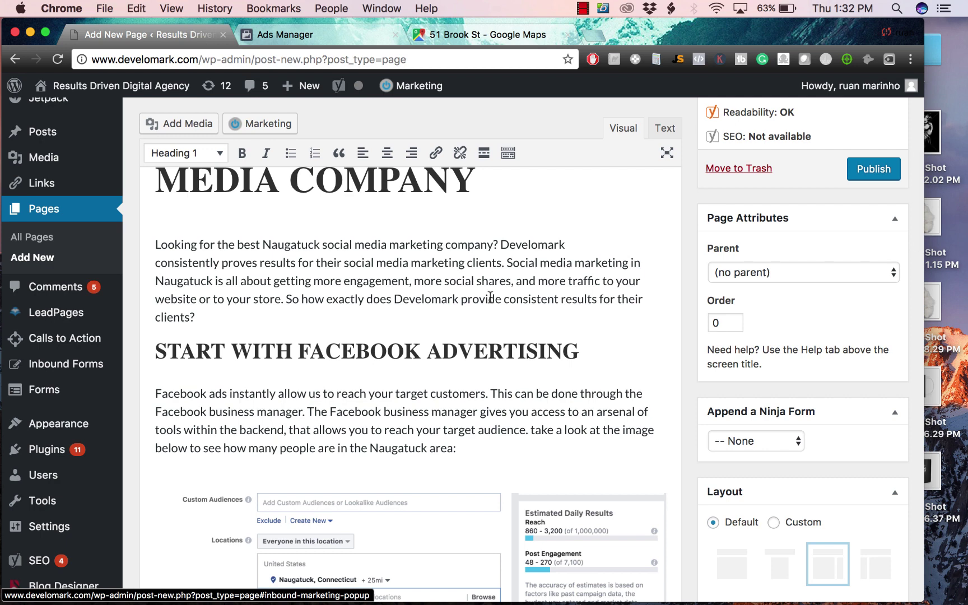
# Step: Find 'Naugatuck social media company' on the page and scroll through the matches
pyautogui.press('super+f')
pyautogui.press('BackSpace')
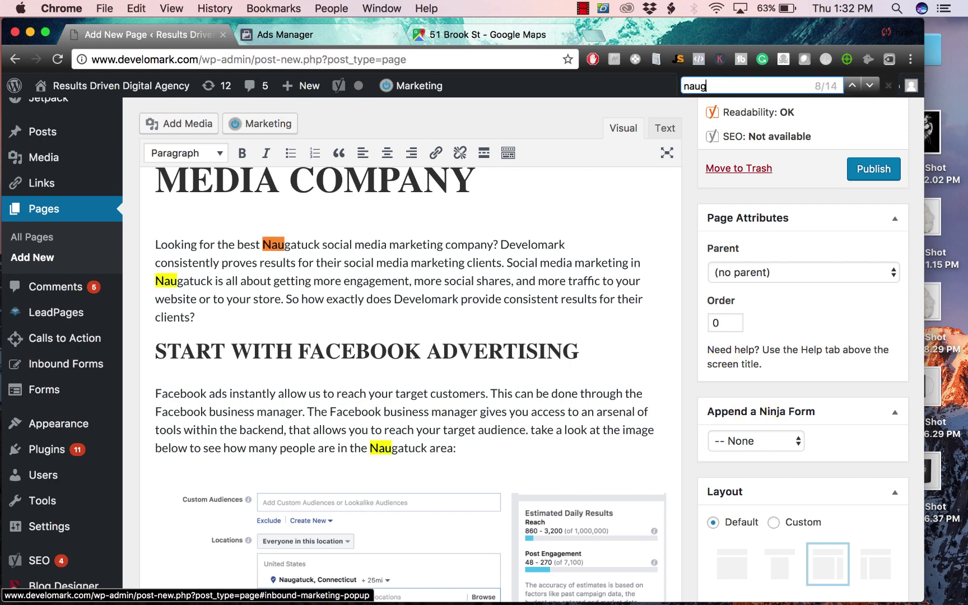
pyautogui.write('atuck social')
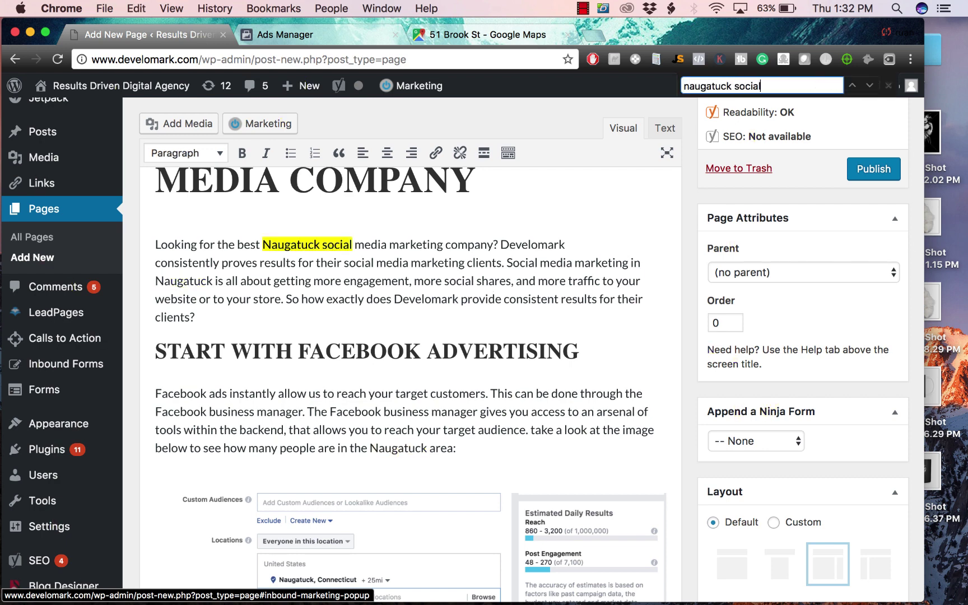
pyautogui.write(' media compa')
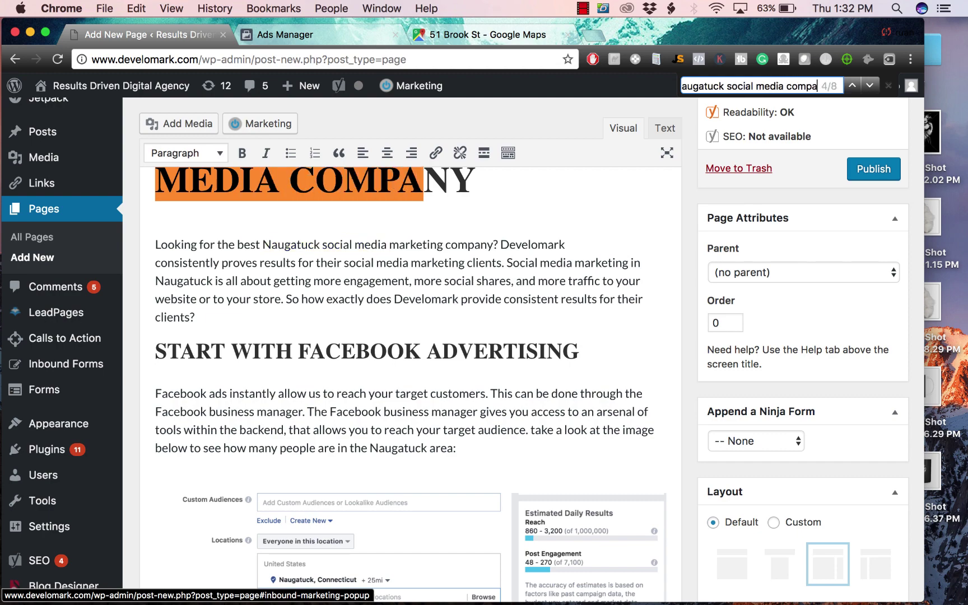
pyautogui.write('ny')
pyautogui.scroll(-10, 524, 369)
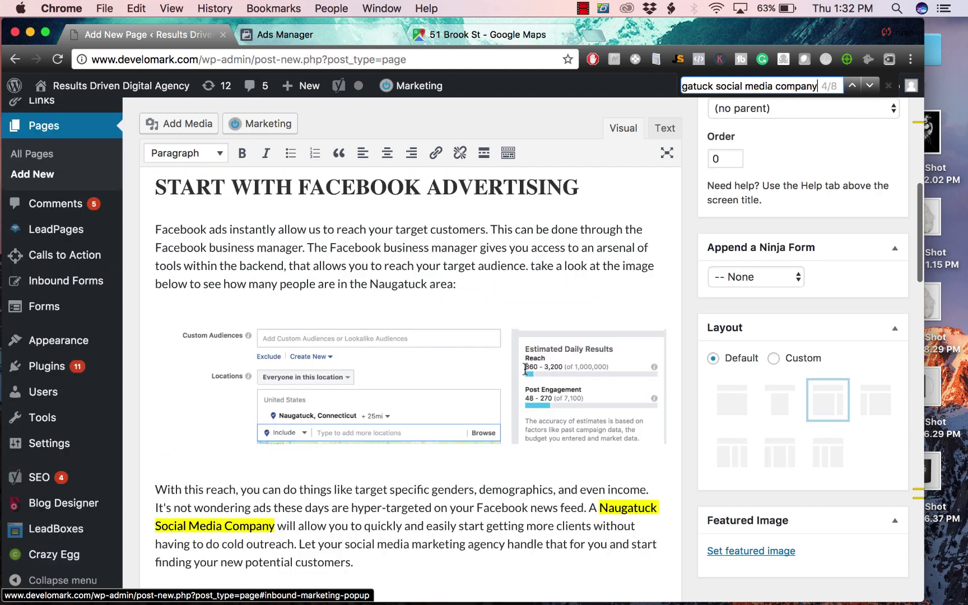
pyautogui.scroll(-2, 554, 371)
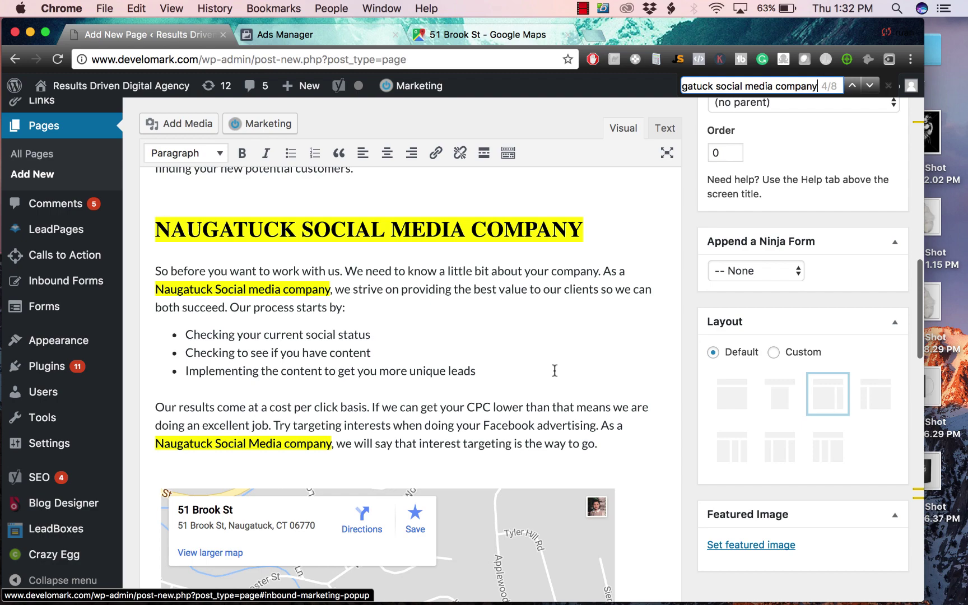
pyautogui.scroll(6, 555, 371)
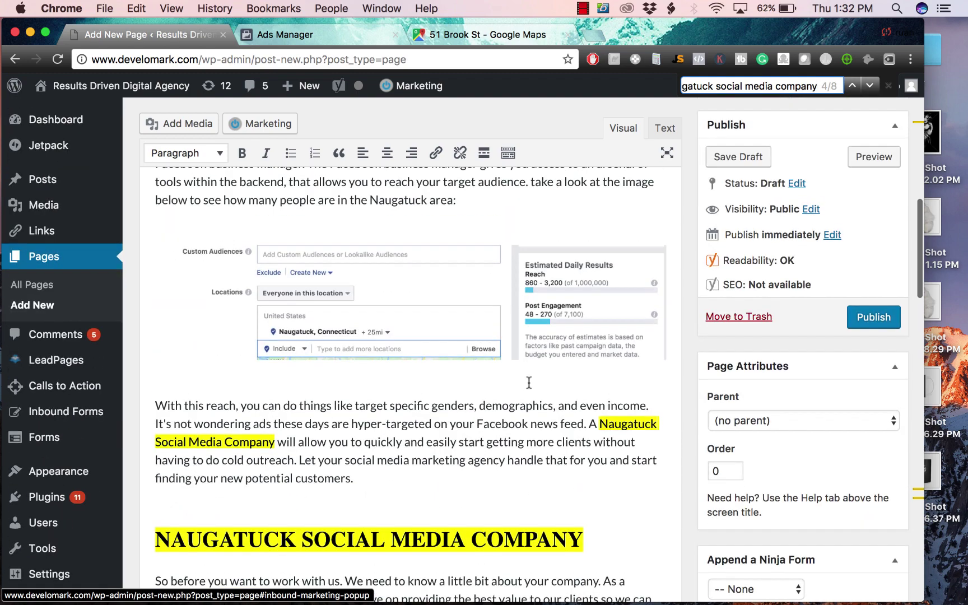
pyautogui.scroll(10, 483, 461)
# Step: Clear the find-bar query and return to the draft
pyautogui.press('super+a')
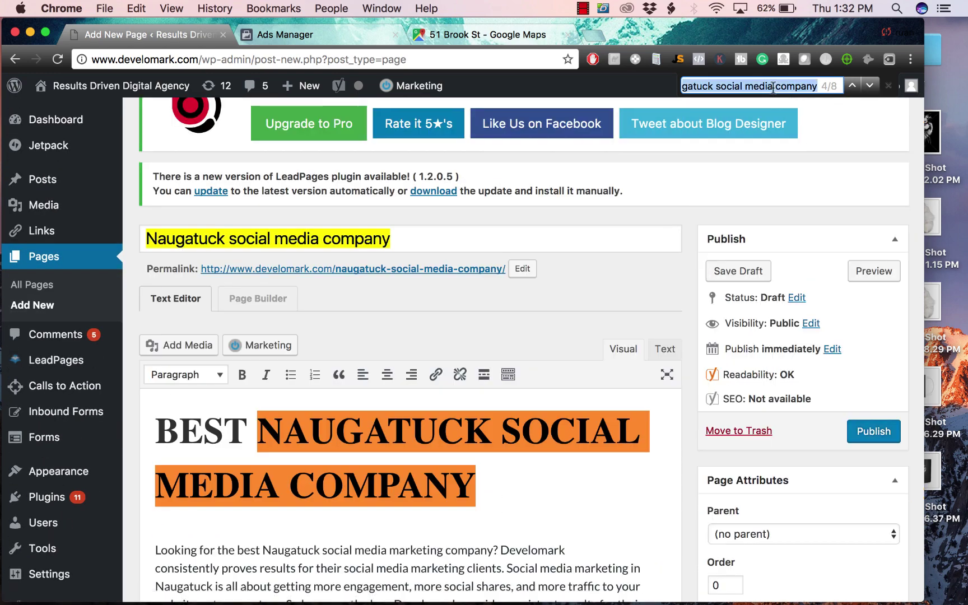
pyautogui.press('BackSpace')
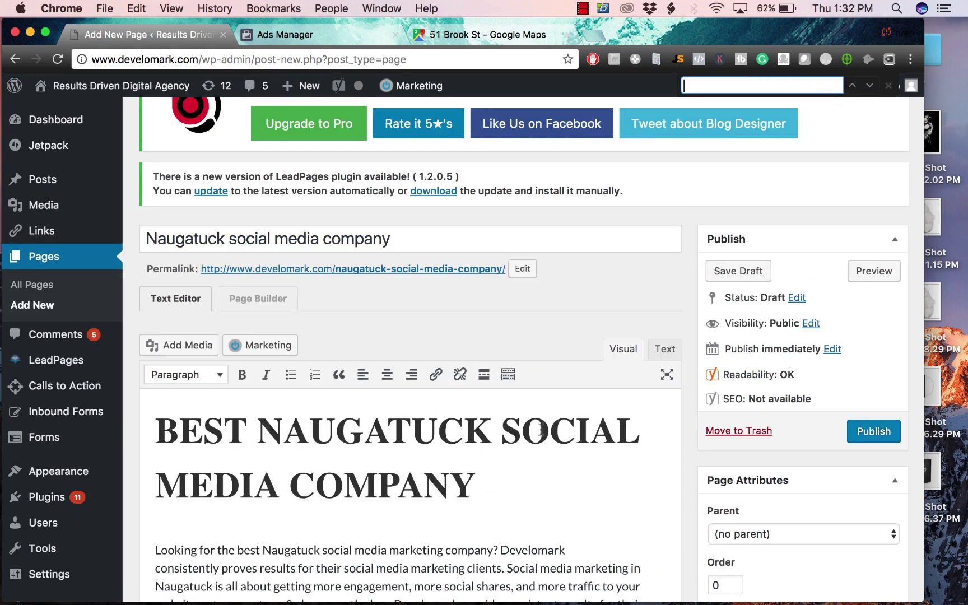
pyautogui.click(541, 343)
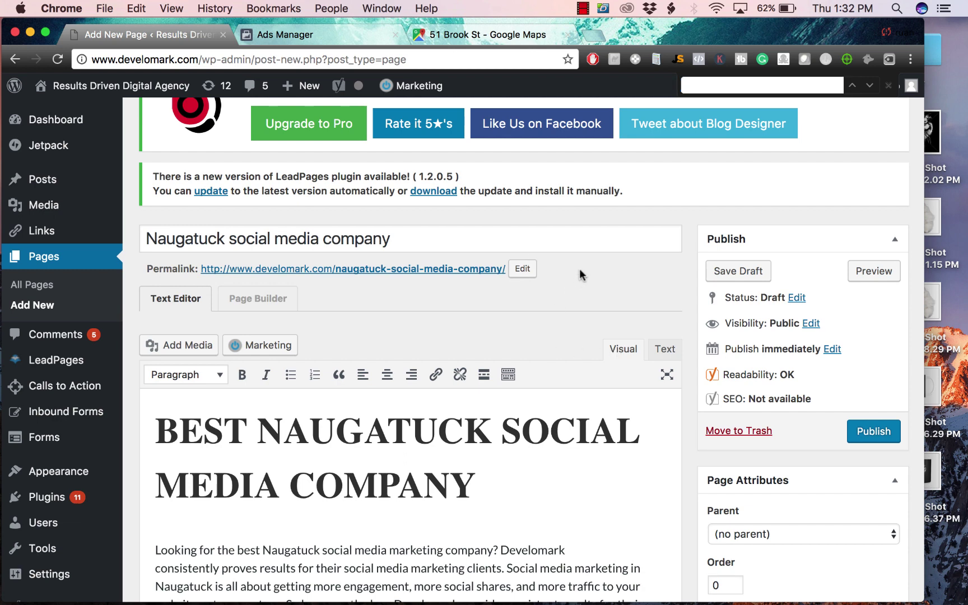
# Step: Set the Facebook audience screenshot's alt text to 'Naugatuck Social Media Company' and update it
pyautogui.scroll(-8, 580, 272)
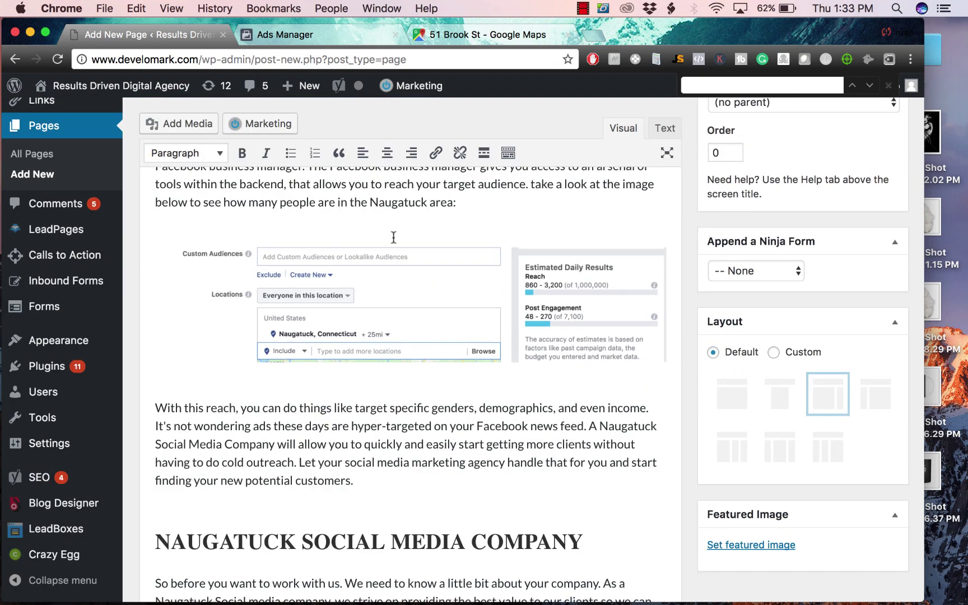
pyautogui.scroll(-3, 606, 402)
pyautogui.scroll(4, 476, 325)
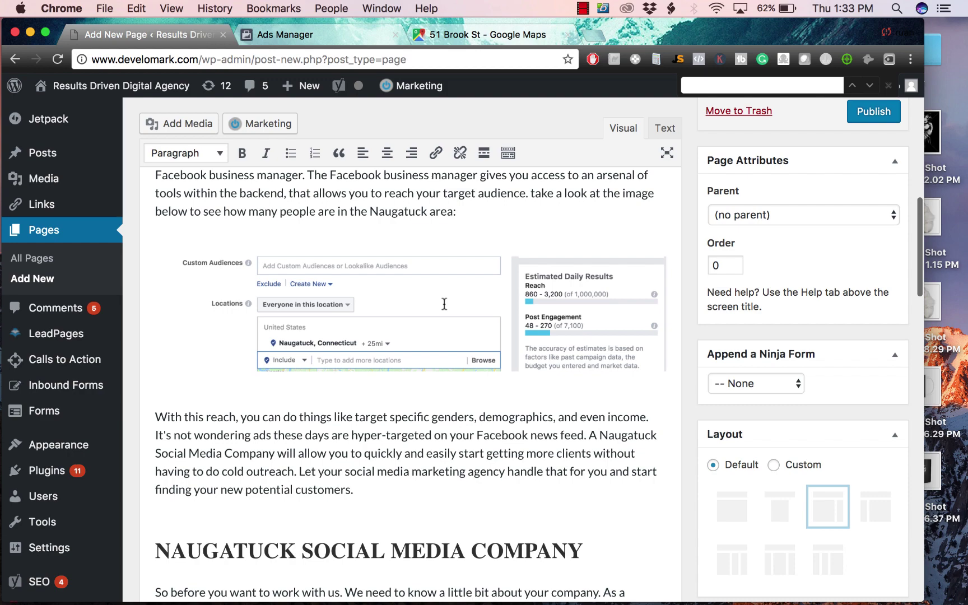
pyautogui.click(395, 315)
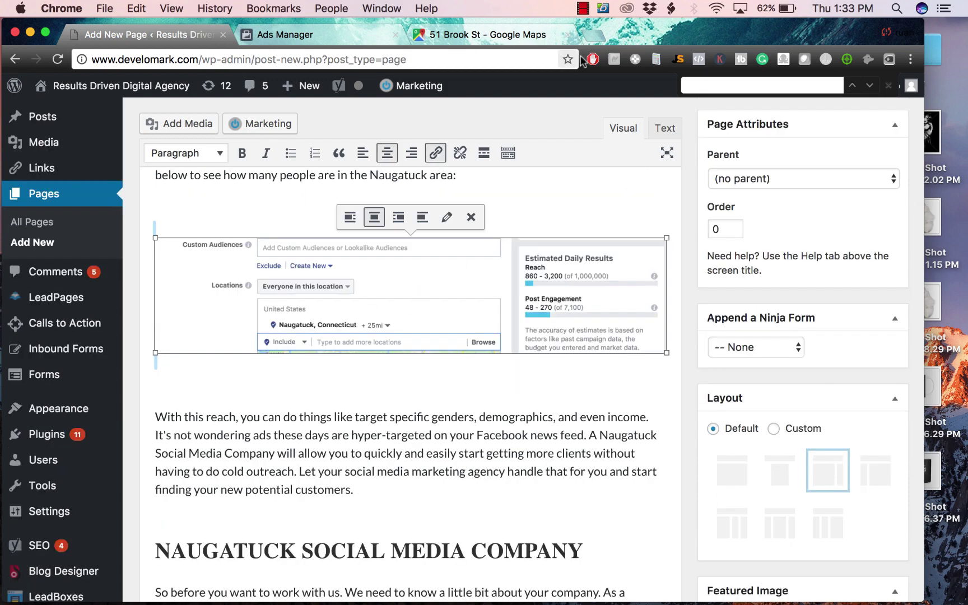
pyautogui.moveTo(632, 27); pyautogui.dragTo(611, 5)
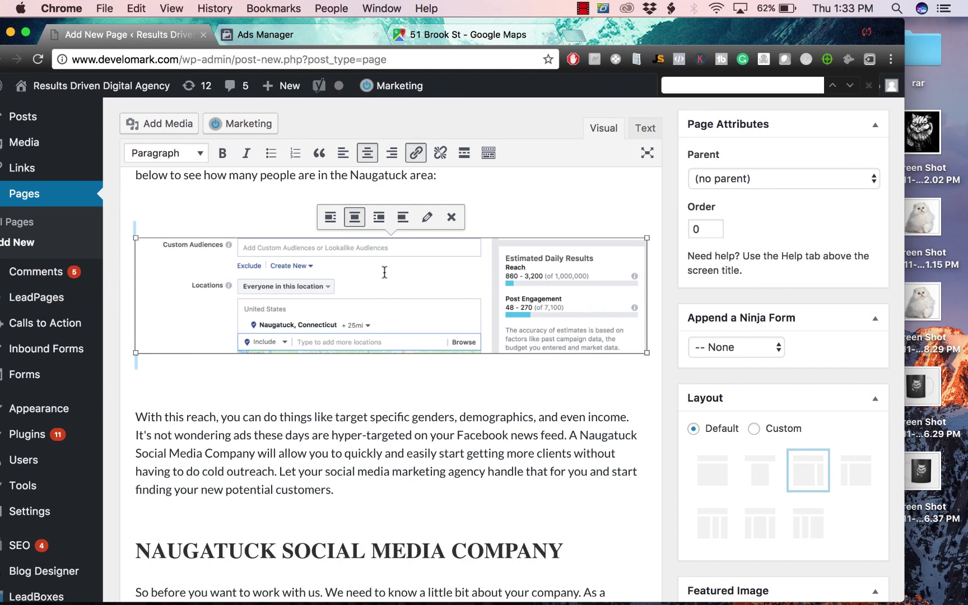
pyautogui.click(429, 217)
pyautogui.tripleClick(307, 197)
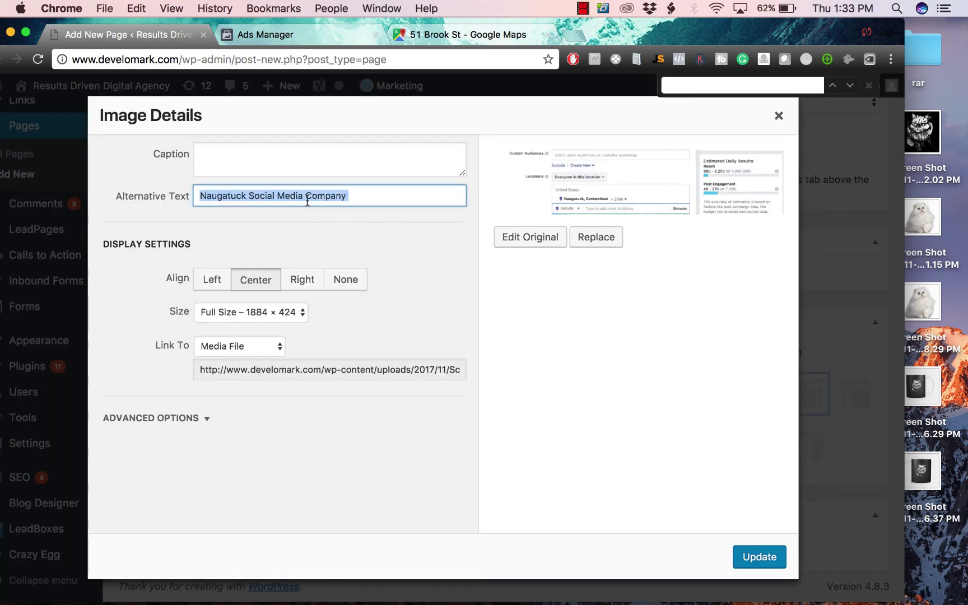
pyautogui.click(758, 557)
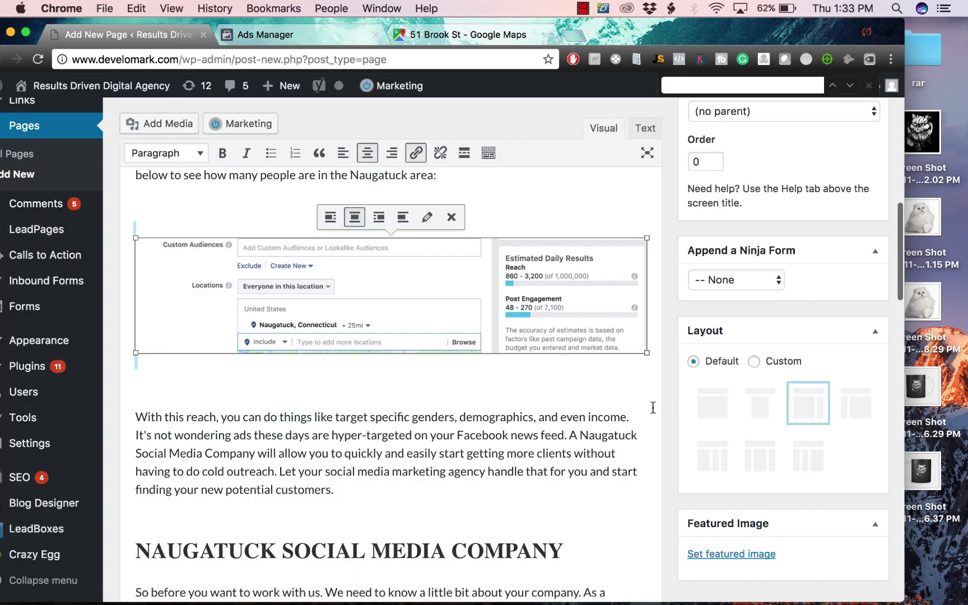
pyautogui.scroll(-4, 652, 408)
pyautogui.scroll(-2, 532, 436)
pyautogui.click(547, 446)
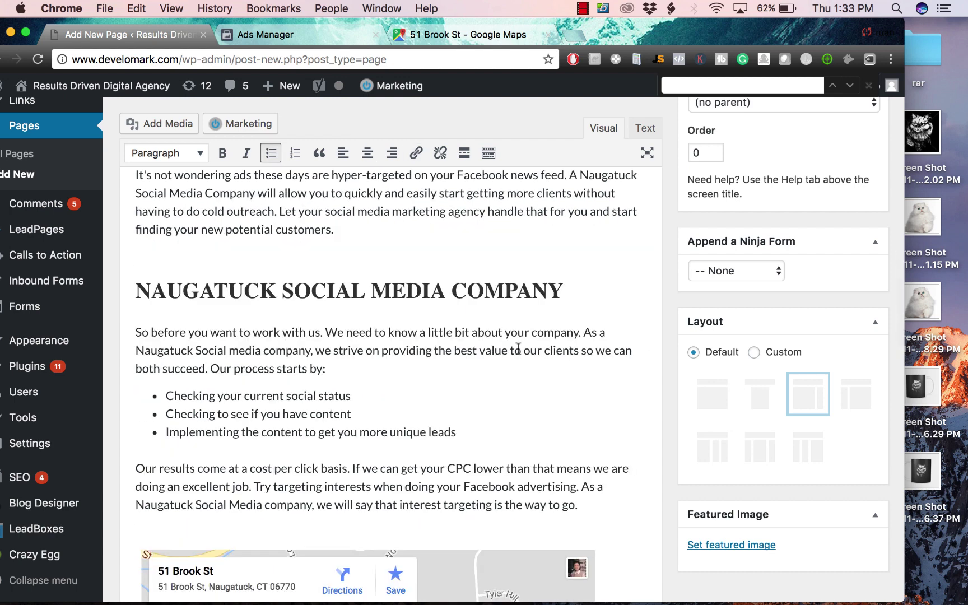
pyautogui.moveTo(564, 291); pyautogui.dragTo(136, 283)
pyautogui.click(191, 294)
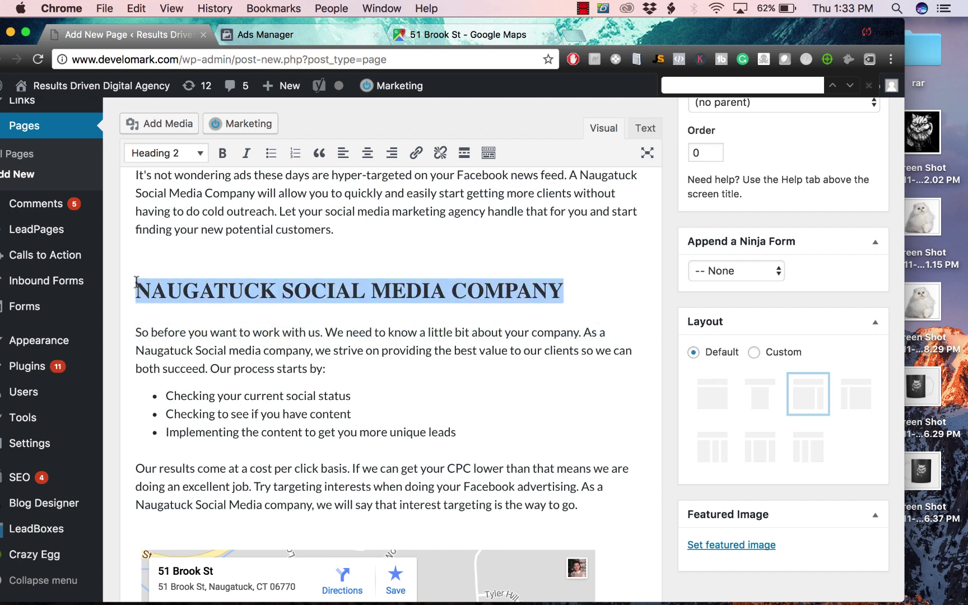
pyautogui.click(243, 287)
pyautogui.scroll(-5, 440, 314)
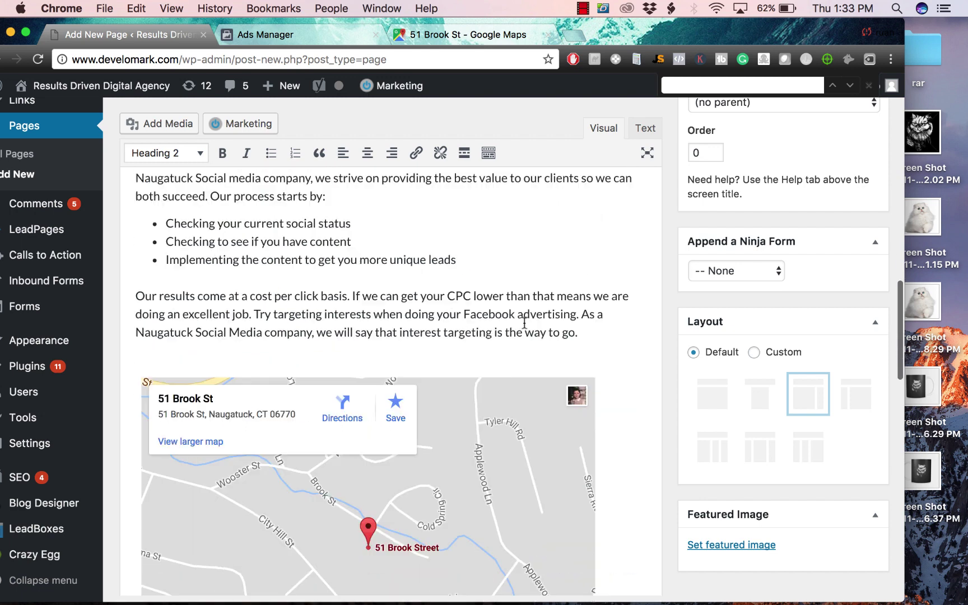
pyautogui.scroll(-4, 221, 318)
pyautogui.scroll(4, 440, 316)
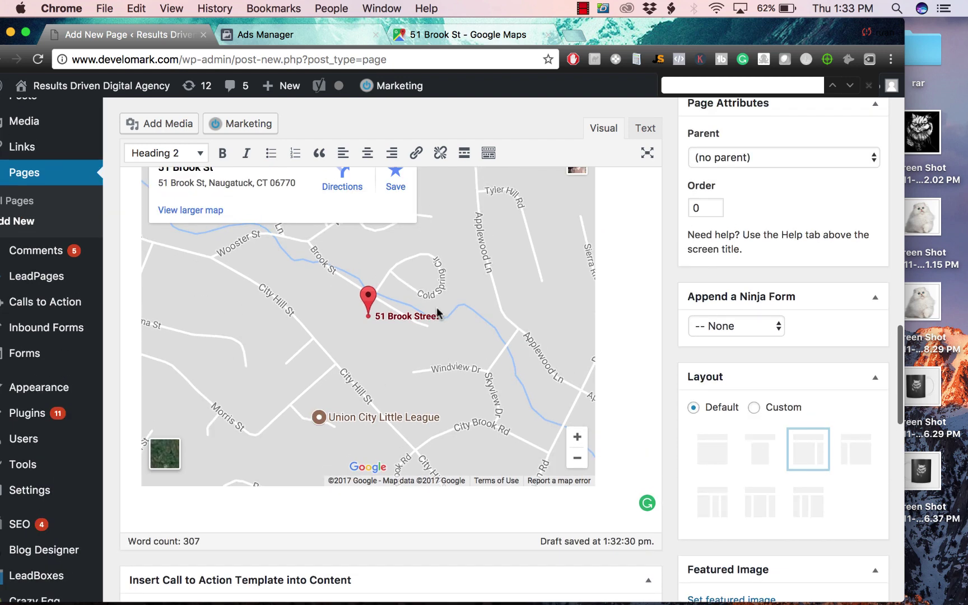
# Step: Open Google Maps by searching 'google maps' in the Maps tab
pyautogui.click(482, 26)
pyautogui.click(281, 50)
pyautogui.write('google ')
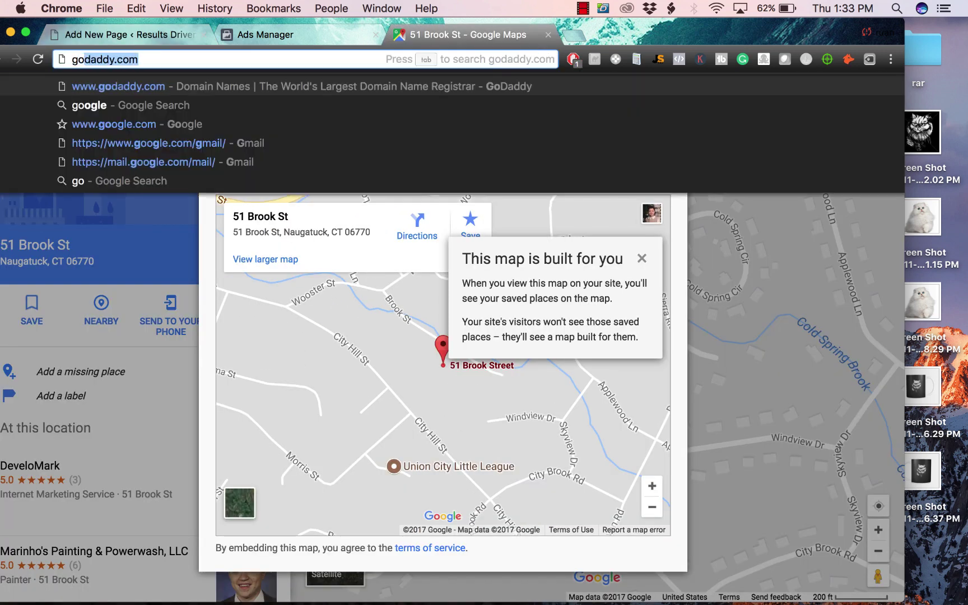
pyautogui.write('maps')
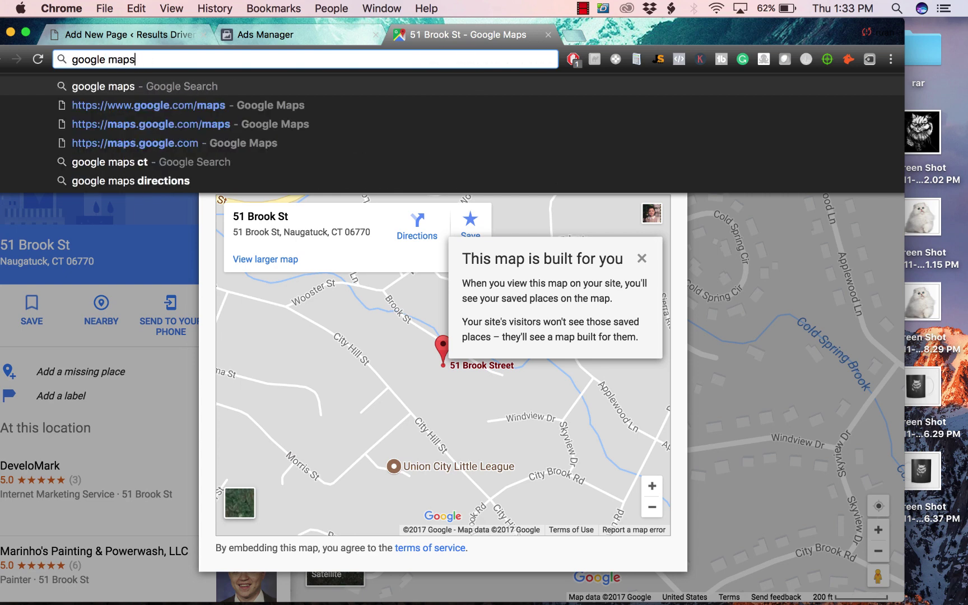
pyautogui.press('Return')
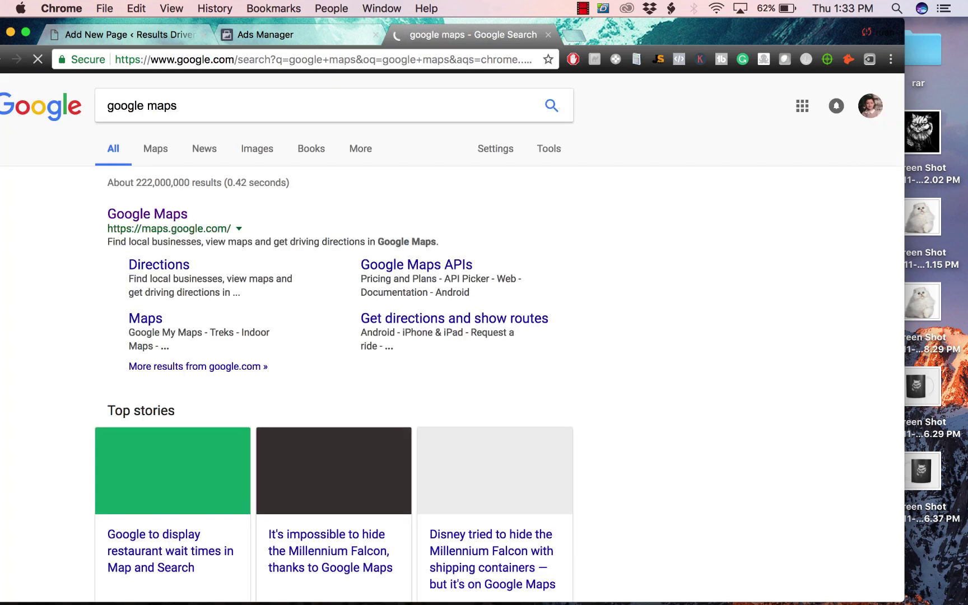
pyautogui.click(155, 218)
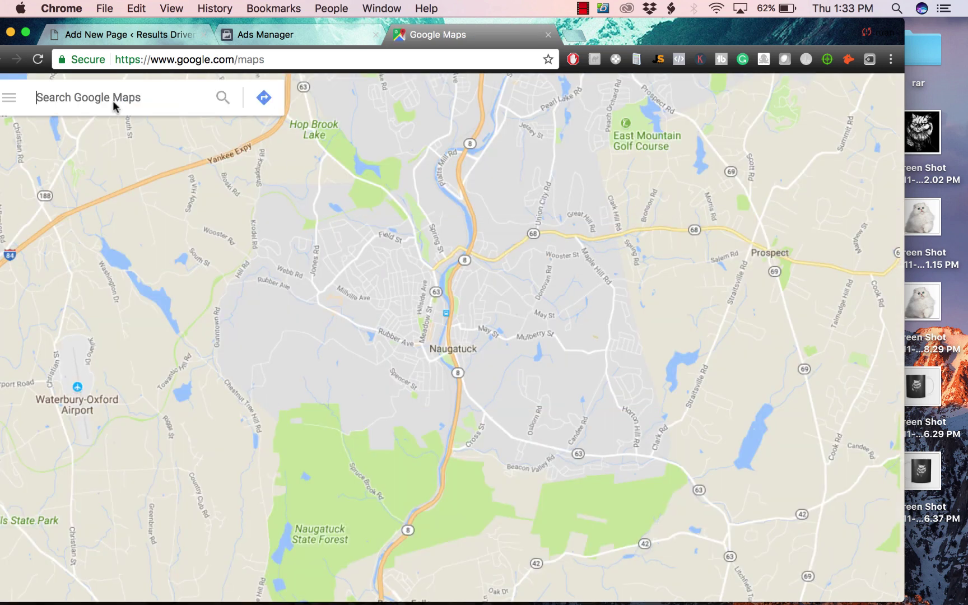
pyautogui.click(130, 94)
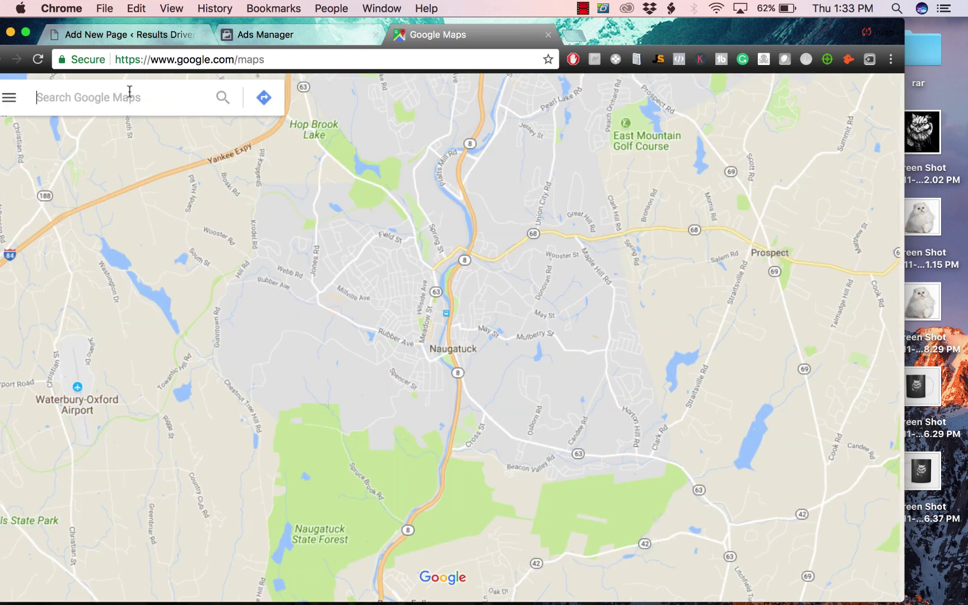
pyautogui.write('495 union at')
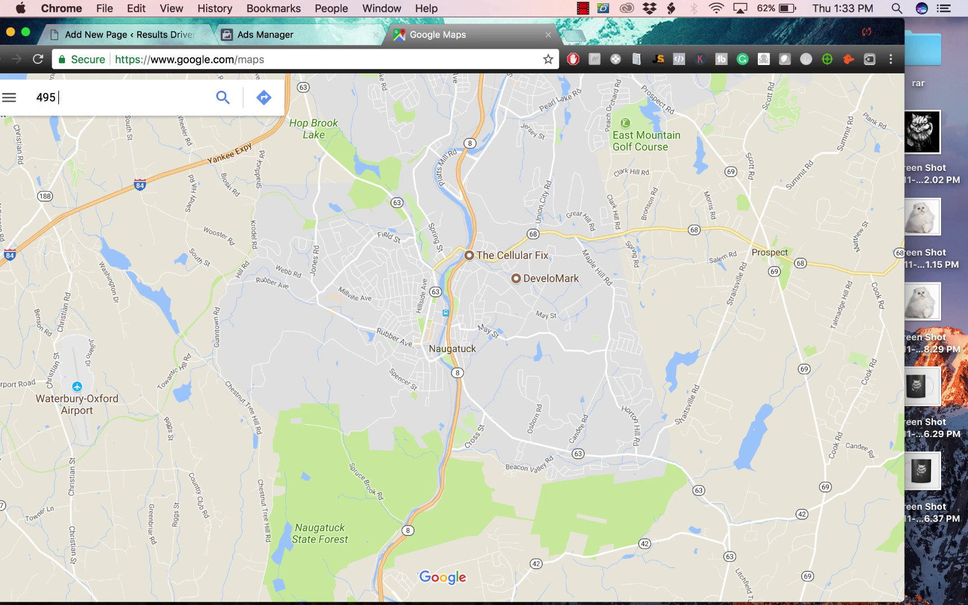
pyautogui.press('BackSpace')
pyautogui.press('BackSpace')
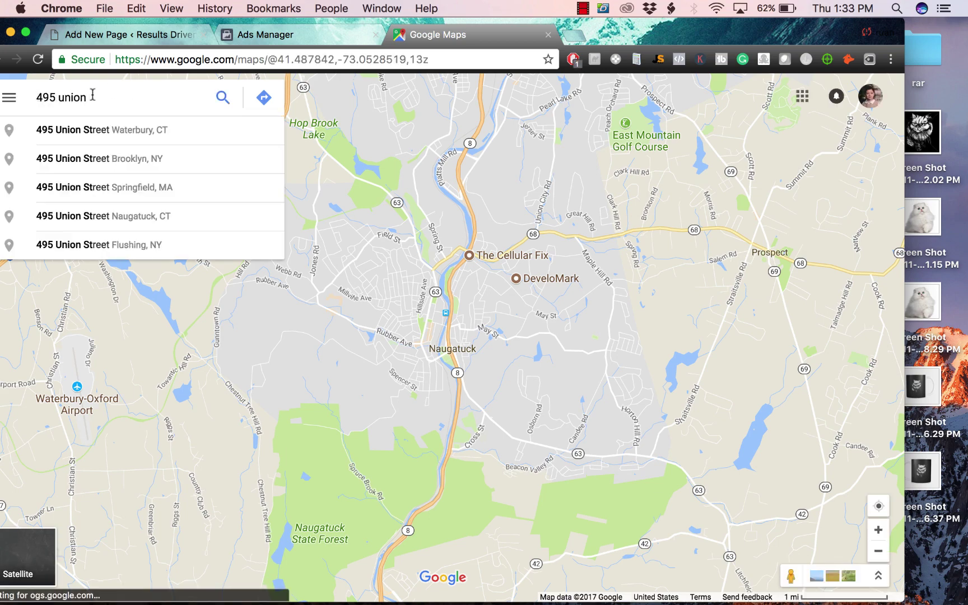
pyautogui.click(98, 127)
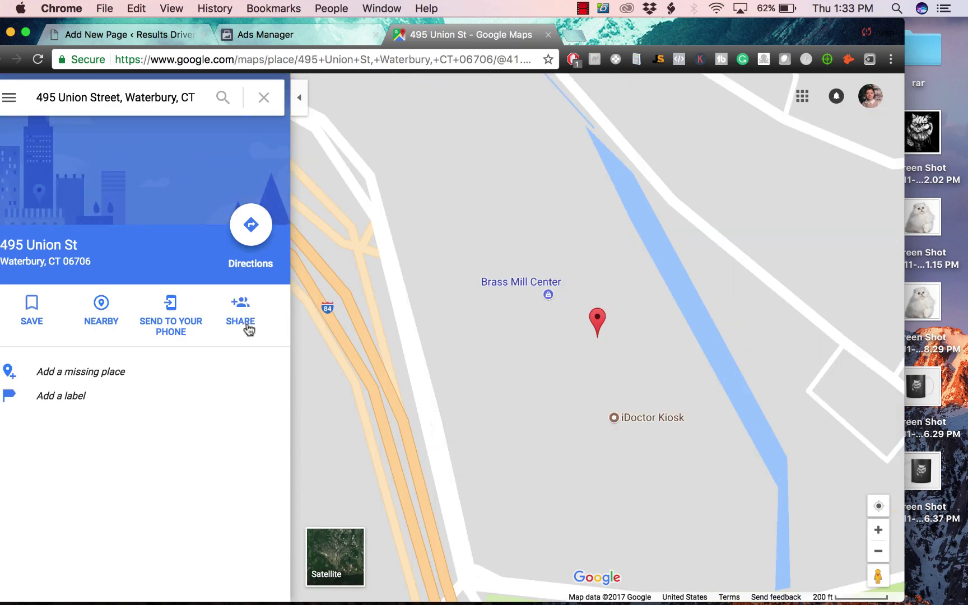
pyautogui.click(247, 327)
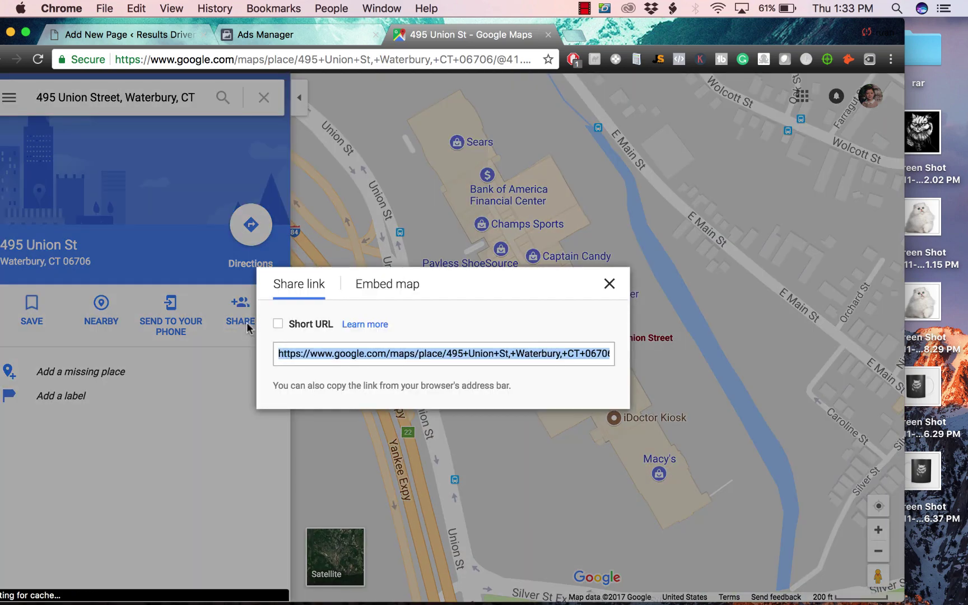
pyautogui.click(395, 281)
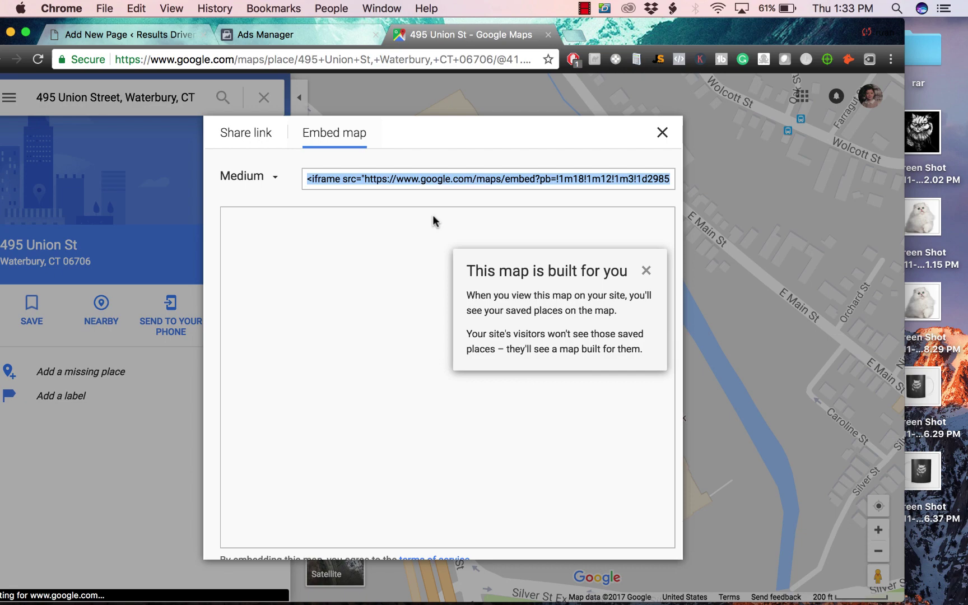
pyautogui.click(169, 37)
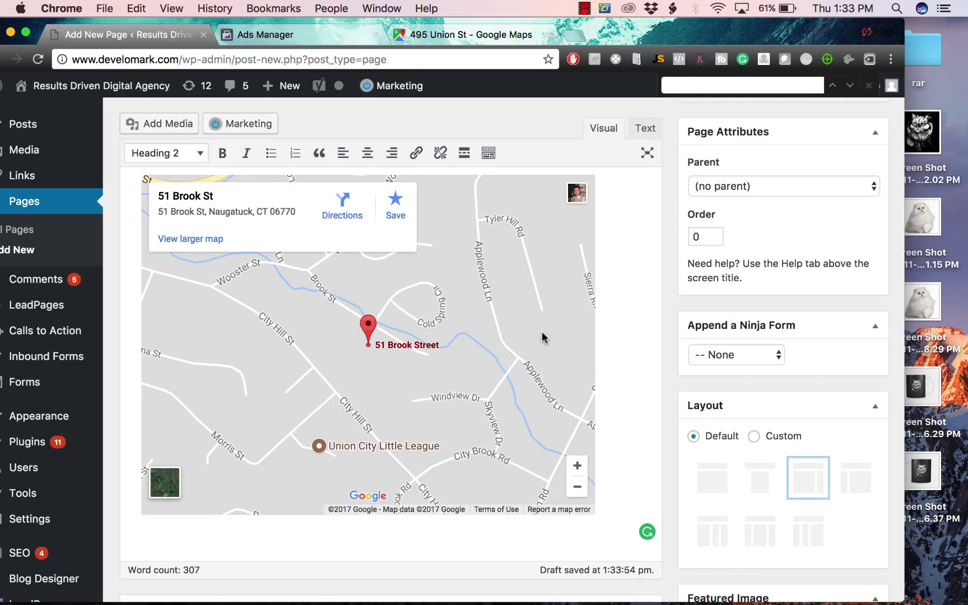
# Step: Scroll the editor down past the Call to Action box to the Yoast SEO snippet preview
pyautogui.scroll(3, 541, 334)
pyautogui.scroll(-5, 503, 353)
pyautogui.scroll(-5, 502, 348)
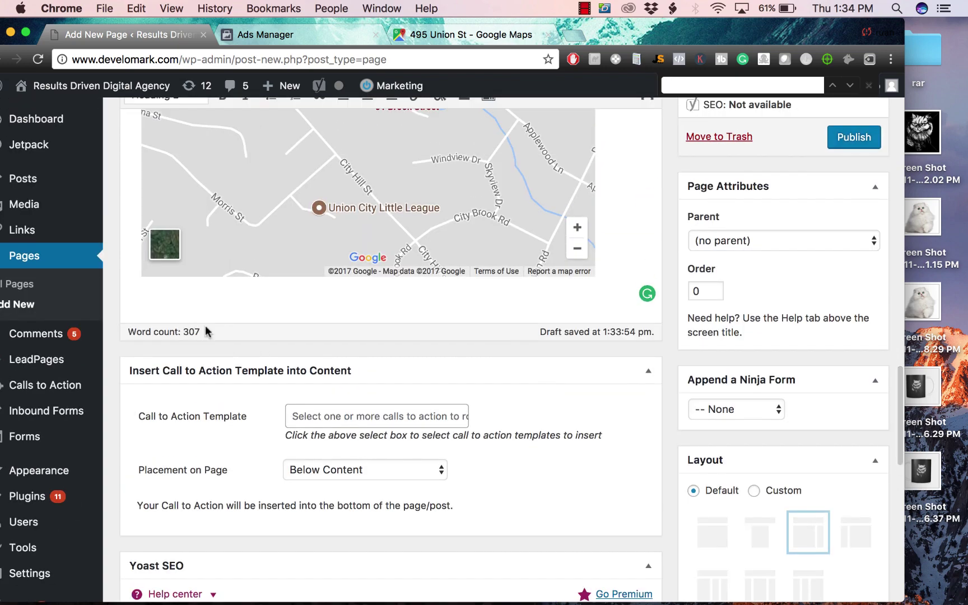
pyautogui.scroll(6, 547, 290)
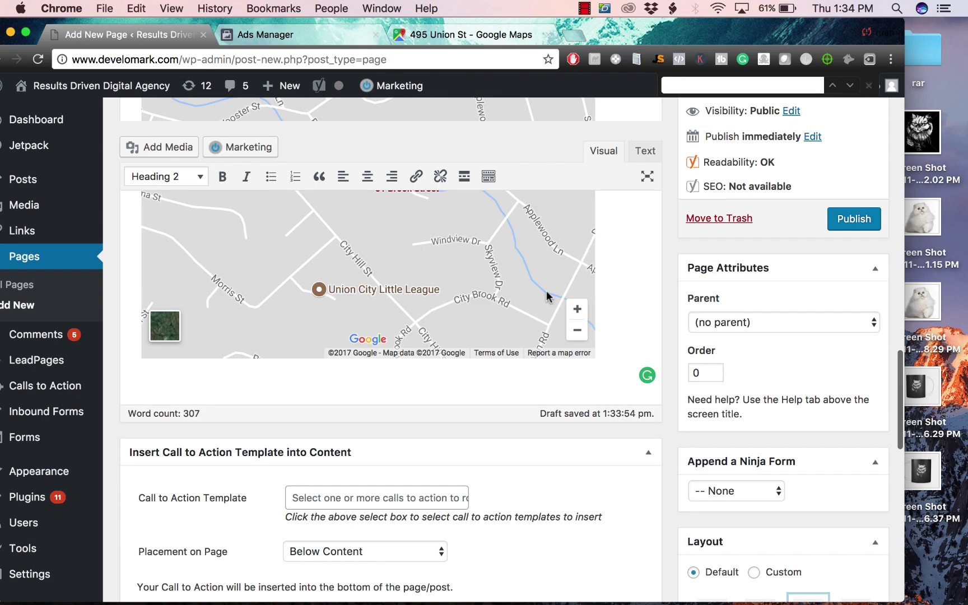
pyautogui.scroll(-3, 525, 383)
pyautogui.scroll(-10, 527, 386)
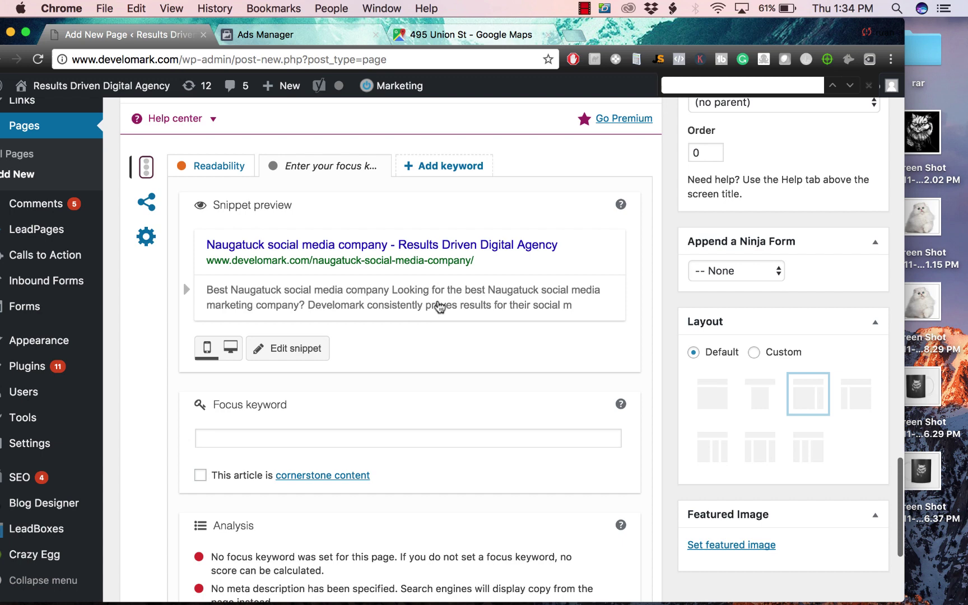
# Step: Enter 'naugatuck social media company' as the Yoast focus keyword so its check turns green
pyautogui.scroll(2, 439, 304)
pyautogui.click(313, 483)
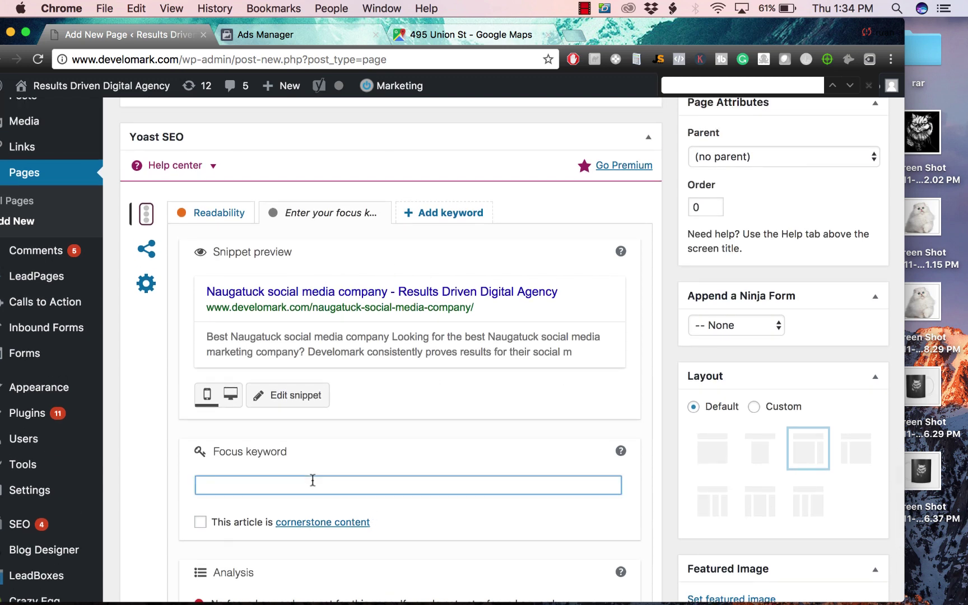
pyautogui.write('naugatuck social media company')
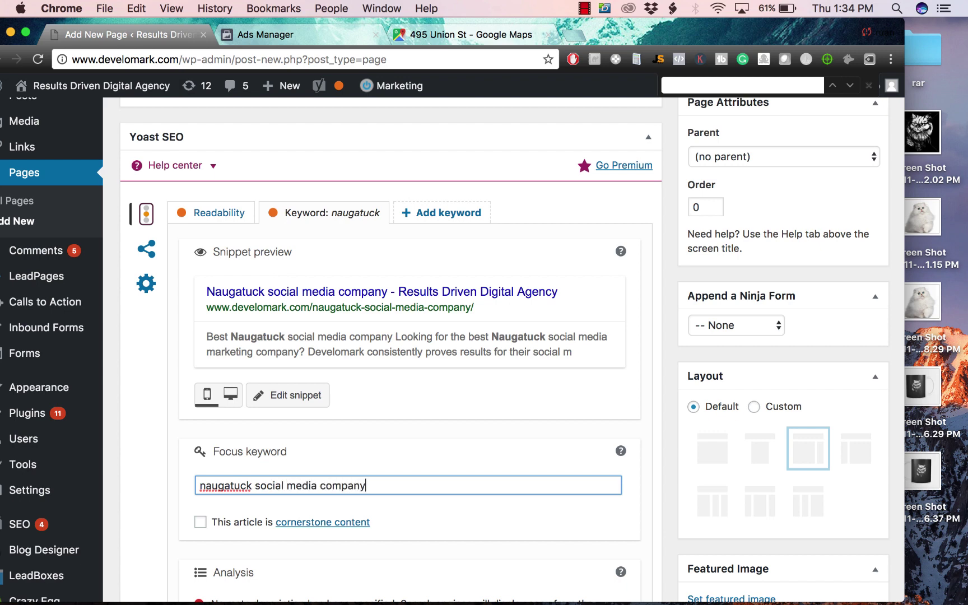
pyautogui.click(355, 383)
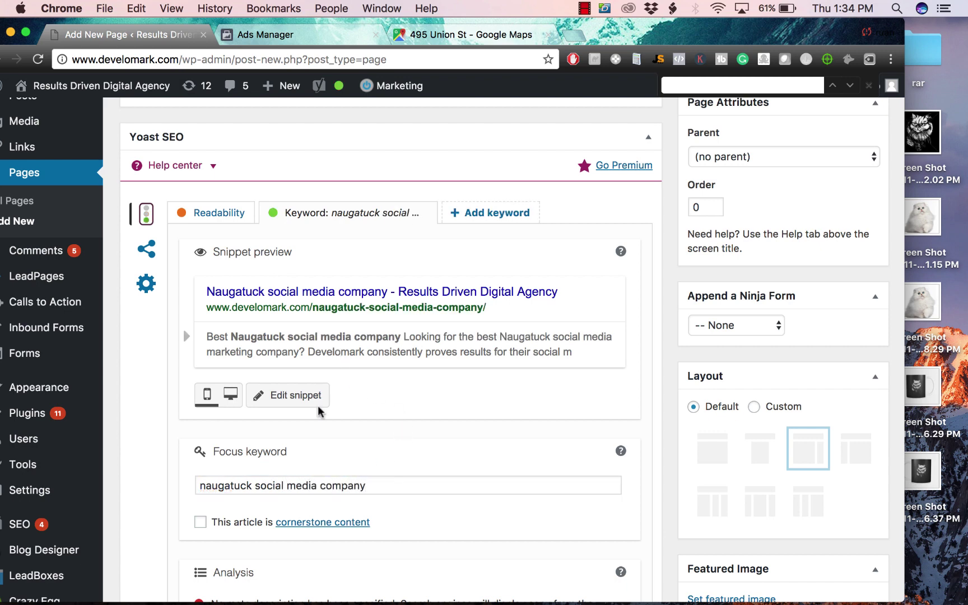
# Step: Set the SEO title to 'Naugatuck Social Media Company | Results Like No Other' in the snippet editor
pyautogui.click(306, 394)
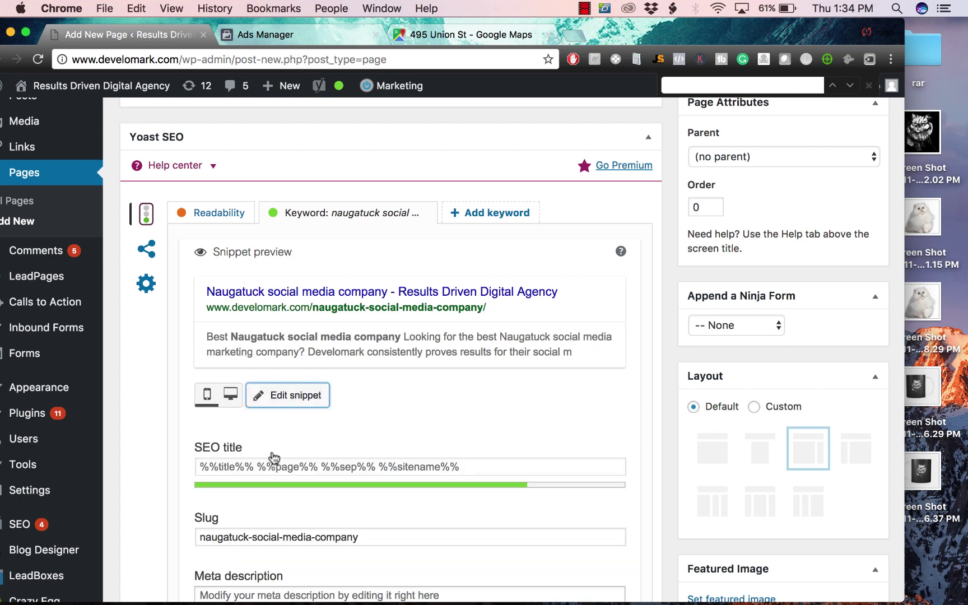
pyautogui.click(263, 467)
pyautogui.scroll(-3, 378, 415)
pyautogui.write('Nau')
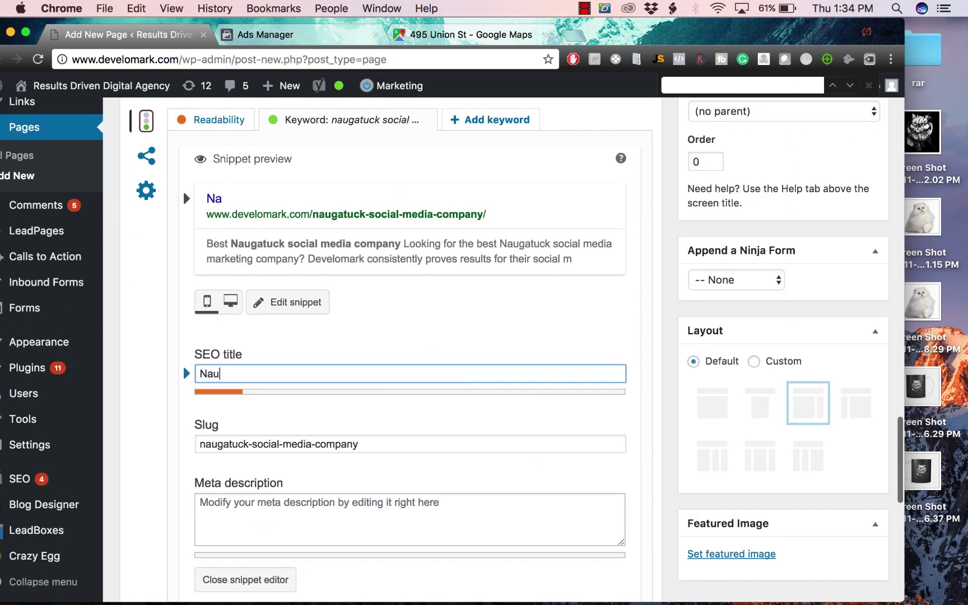
pyautogui.write('gatuck So')
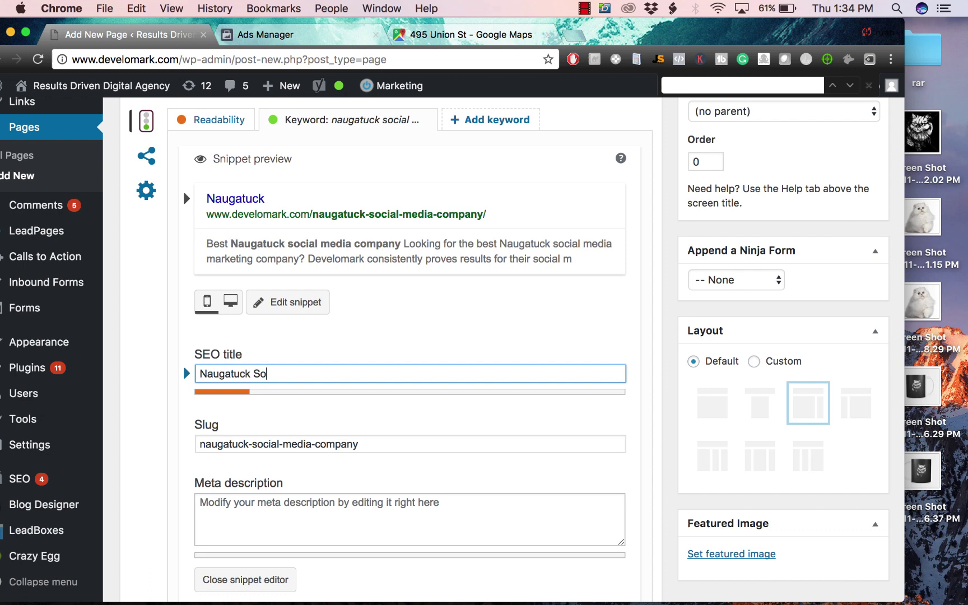
pyautogui.write('cial Media Company ')
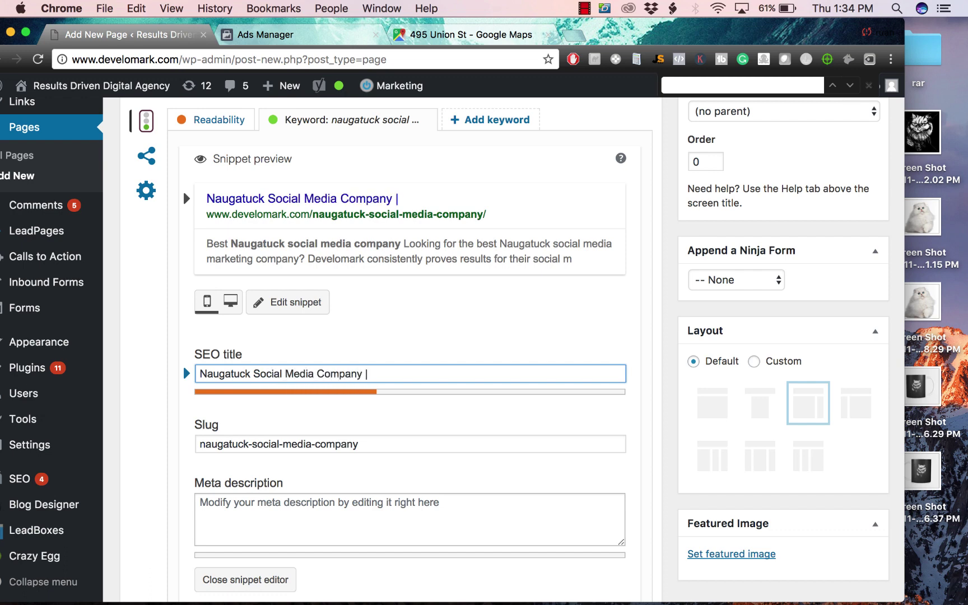
pyautogui.write('| Resul')
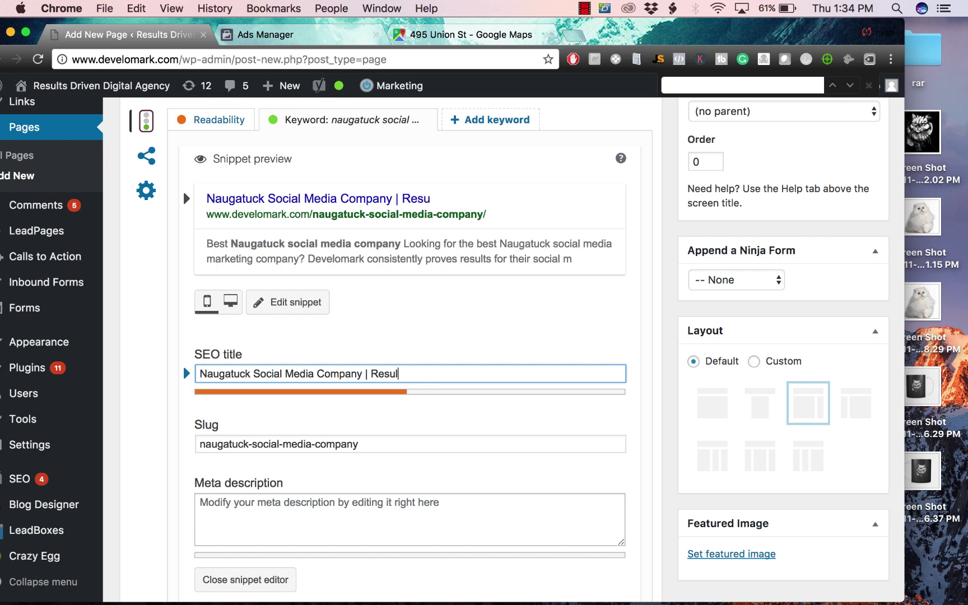
pyautogui.write('ts Like No')
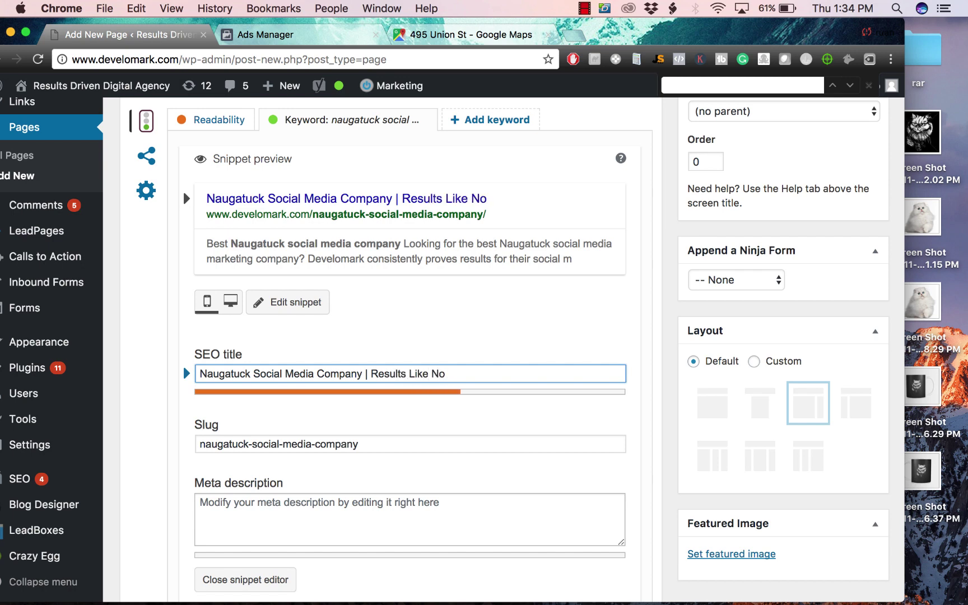
pyautogui.write(' Other')
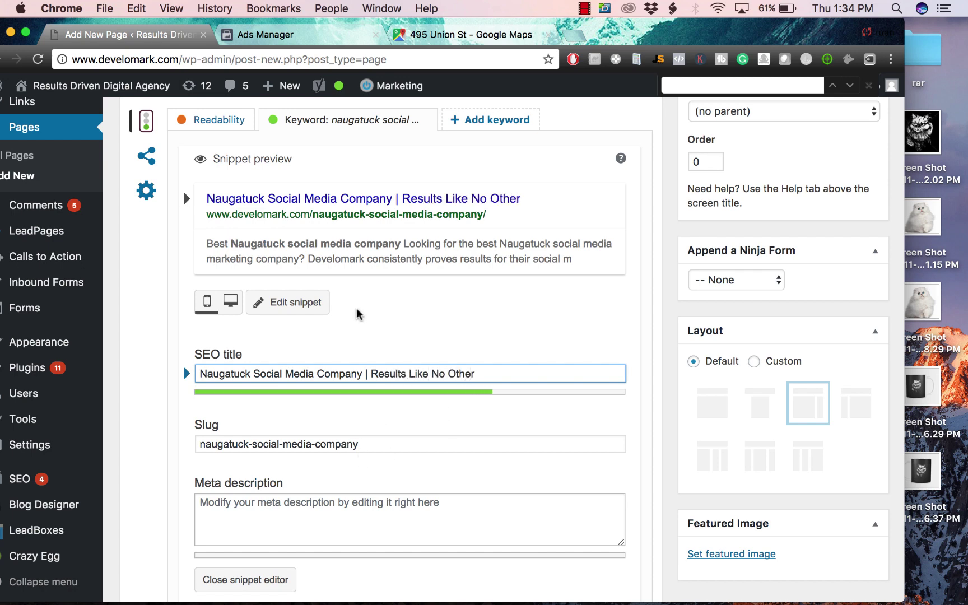
# Step: Write a meta description opening 'Looking for a Naugatuck Social Media Company?', fixing 'emai' to 'email'
pyautogui.click(336, 505)
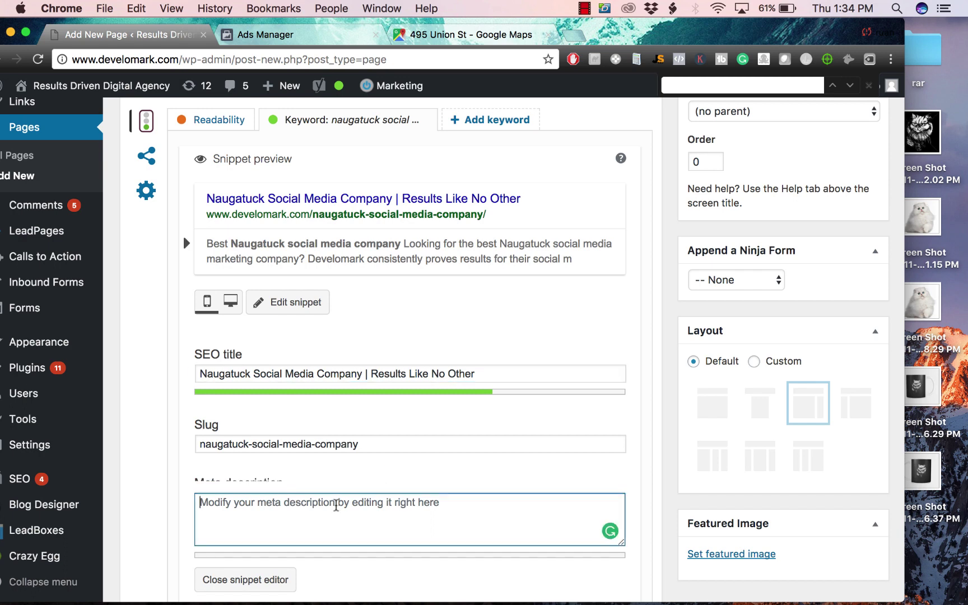
pyautogui.write('L')
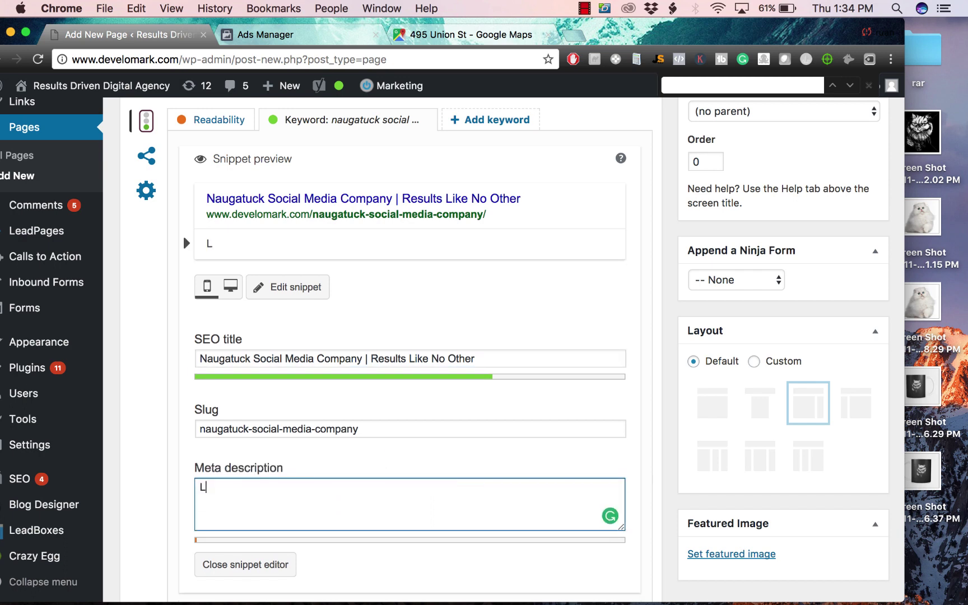
pyautogui.write('ooking for ')
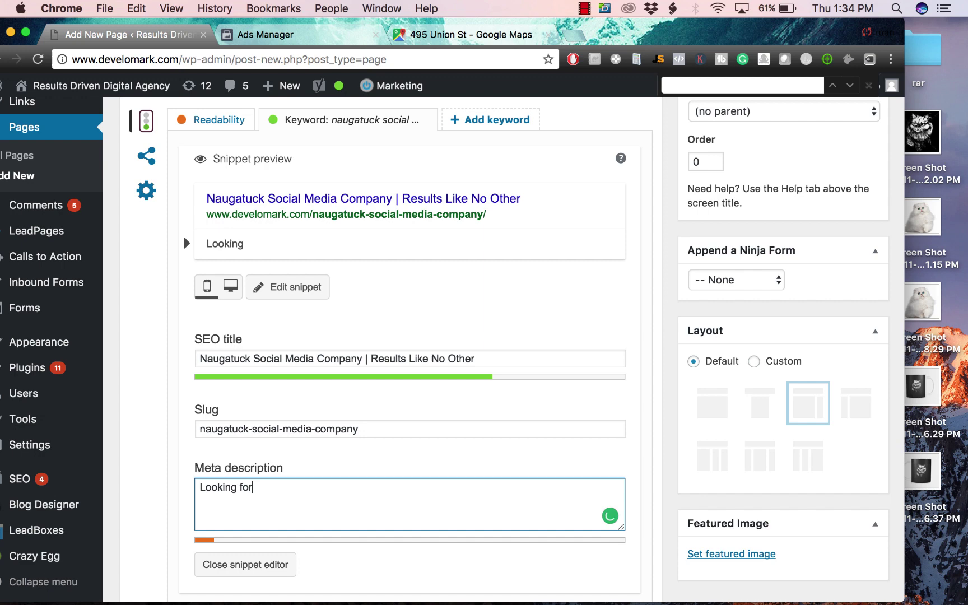
pyautogui.write('a Naugatuc')
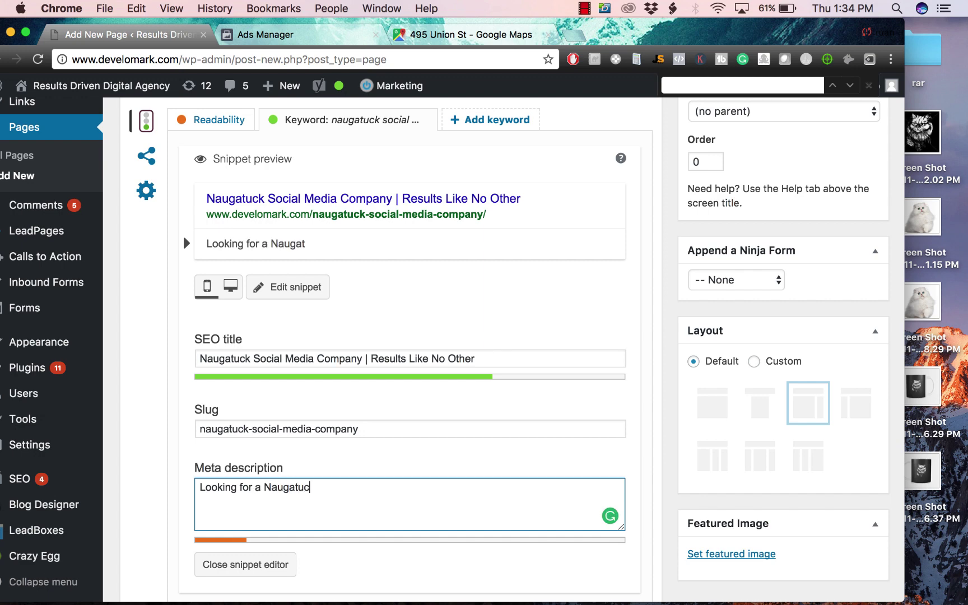
pyautogui.write('k Social ')
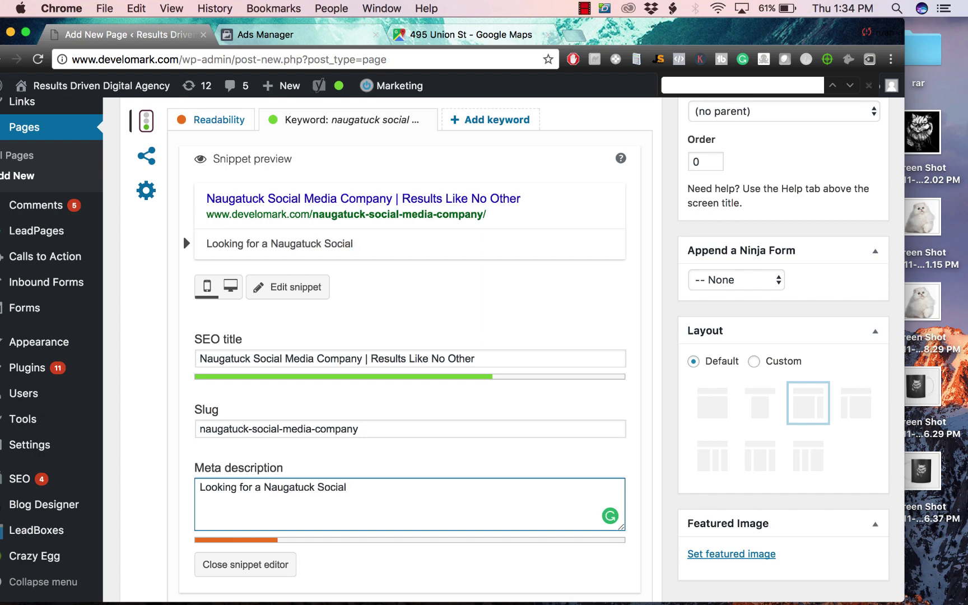
pyautogui.write('Media Compan')
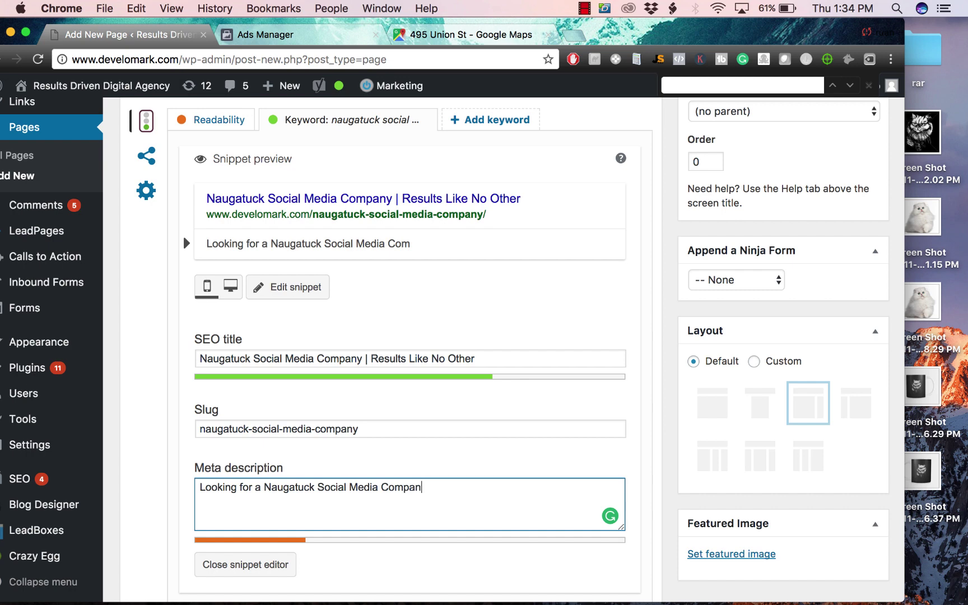
pyautogui.write('y?')
pyautogui.write('DeveloMark has brought their clients results using Facebook ads, SEO, PPC,')
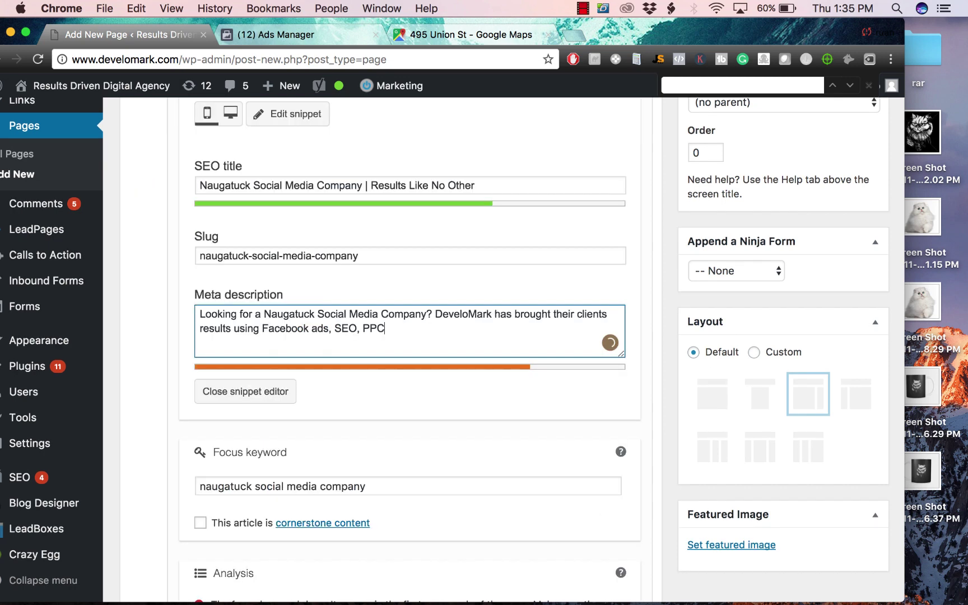
pyautogui.write('and emai ')
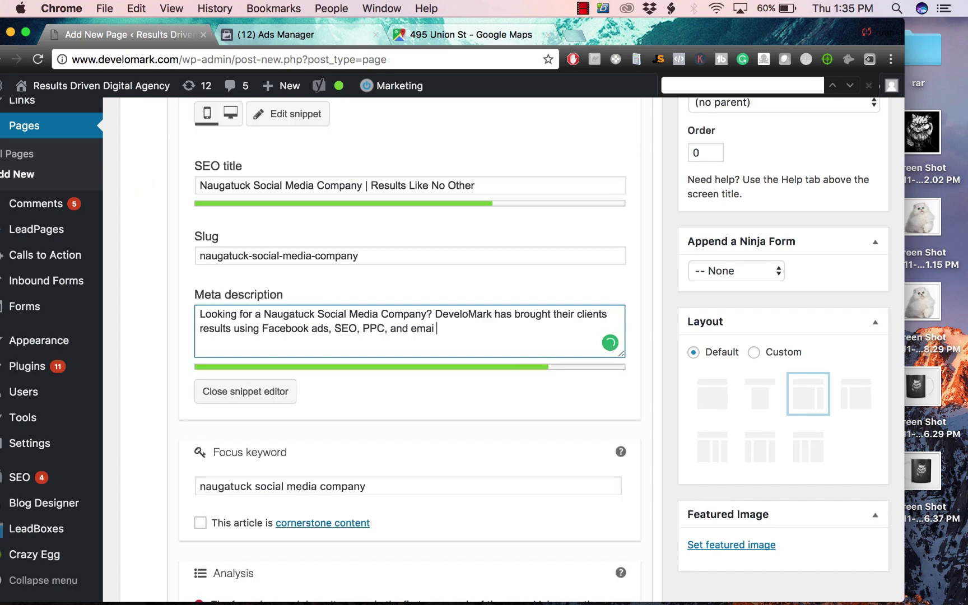
pyautogui.write('marketing')
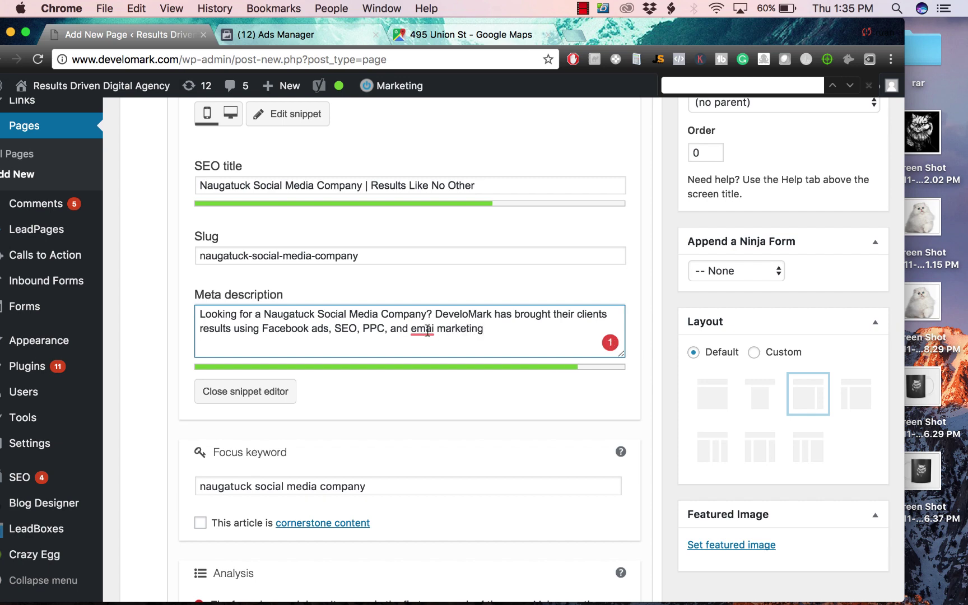
pyautogui.click(434, 326)
pyautogui.write('l')
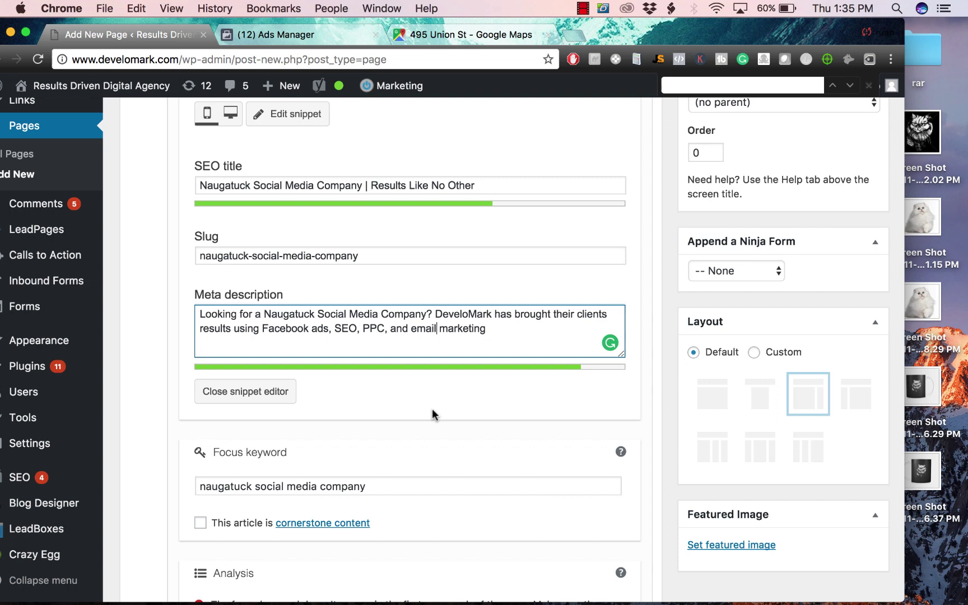
pyautogui.scroll(-6, 432, 414)
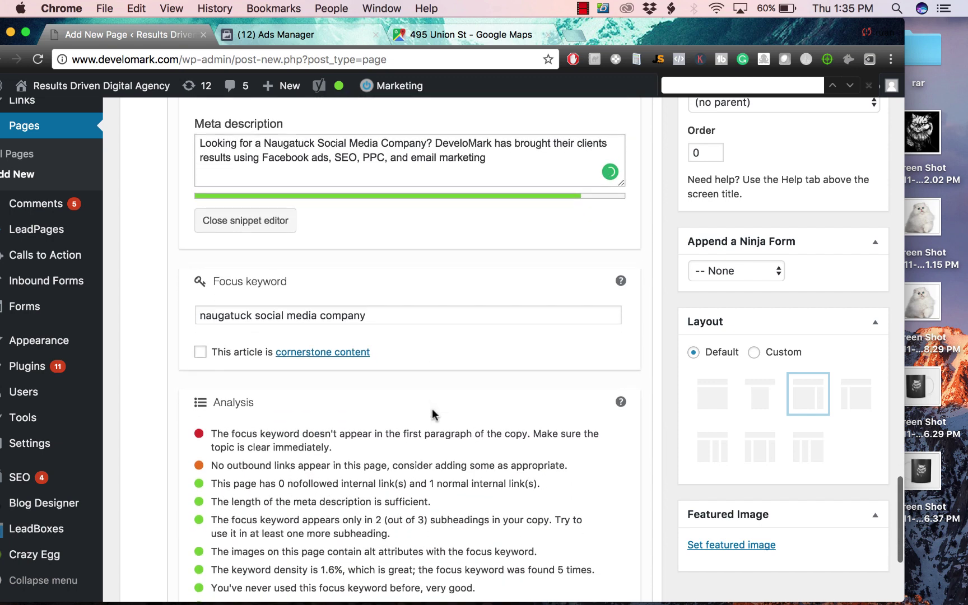
pyautogui.scroll(-5, 432, 414)
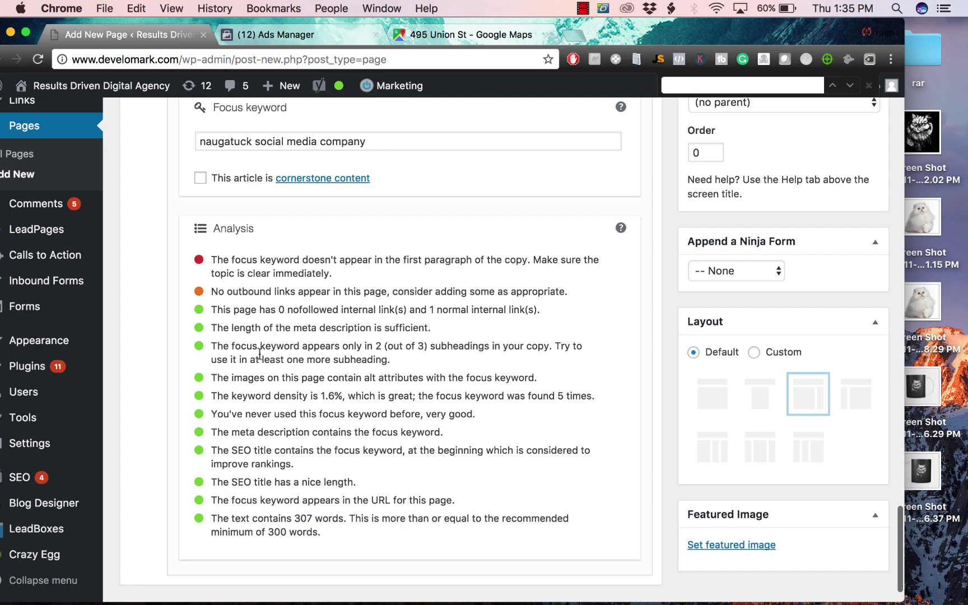
pyautogui.moveTo(228, 309); pyautogui.dragTo(428, 497)
pyautogui.click(263, 346)
pyautogui.moveTo(243, 252); pyautogui.dragTo(317, 289)
pyautogui.click(371, 287)
pyautogui.scroll(2, 324, 305)
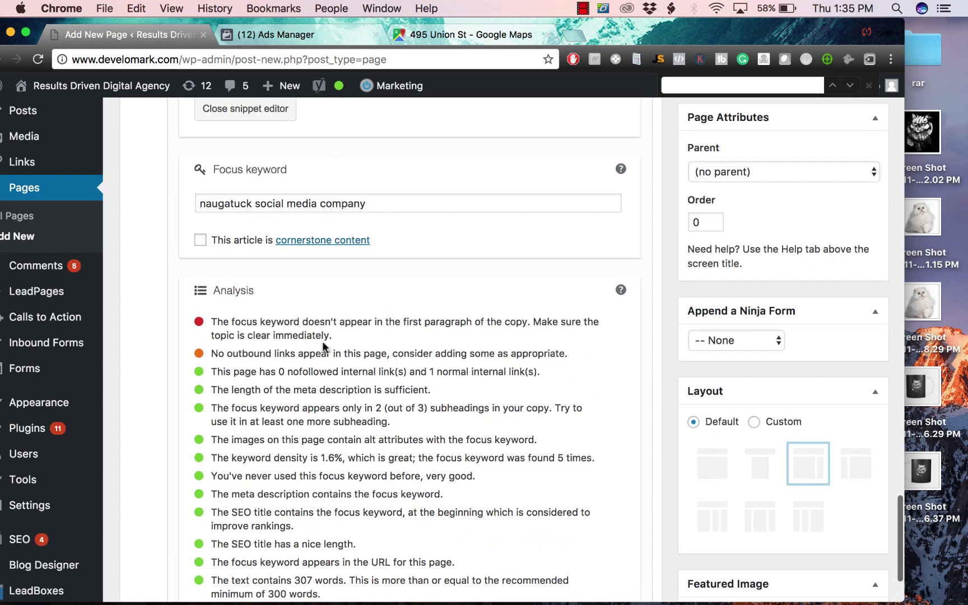
pyautogui.moveTo(322, 346); pyautogui.dragTo(414, 367)
pyautogui.click(414, 367)
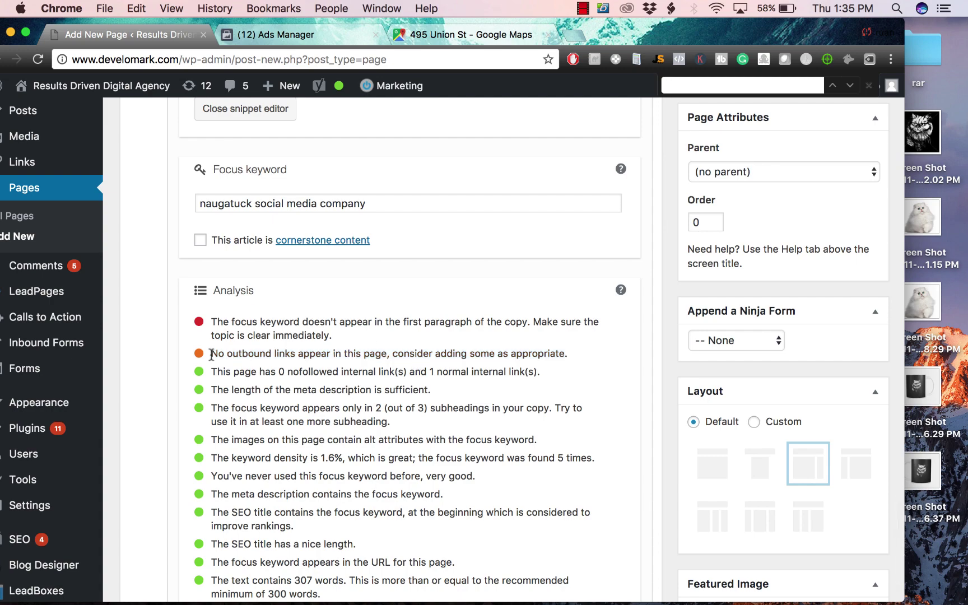
pyautogui.moveTo(211, 354); pyautogui.dragTo(562, 364)
pyautogui.click(330, 342)
pyautogui.scroll(15, 468, 317)
pyautogui.scroll(10, 454, 305)
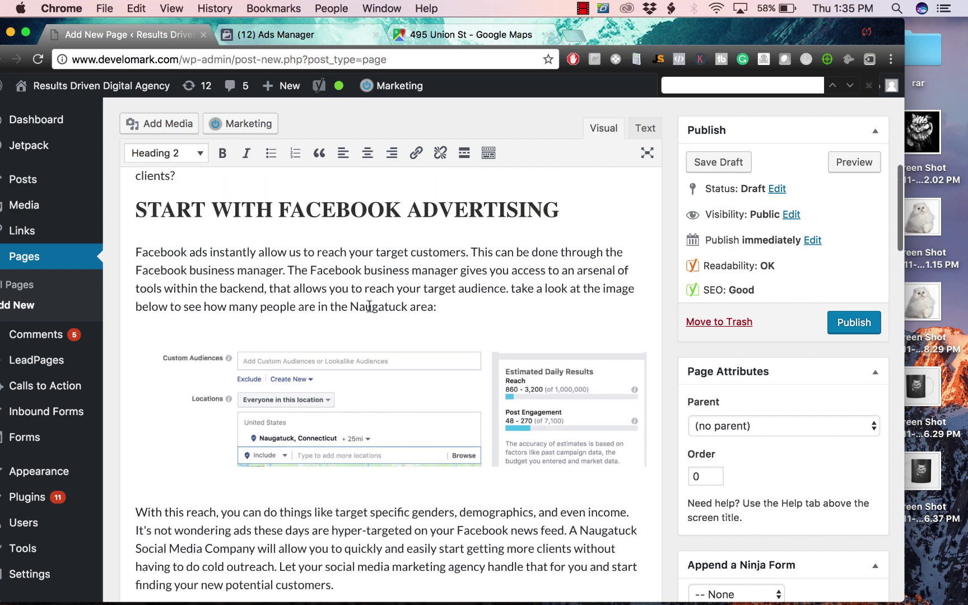
pyautogui.scroll(2, 369, 306)
pyautogui.doubleClick(322, 302)
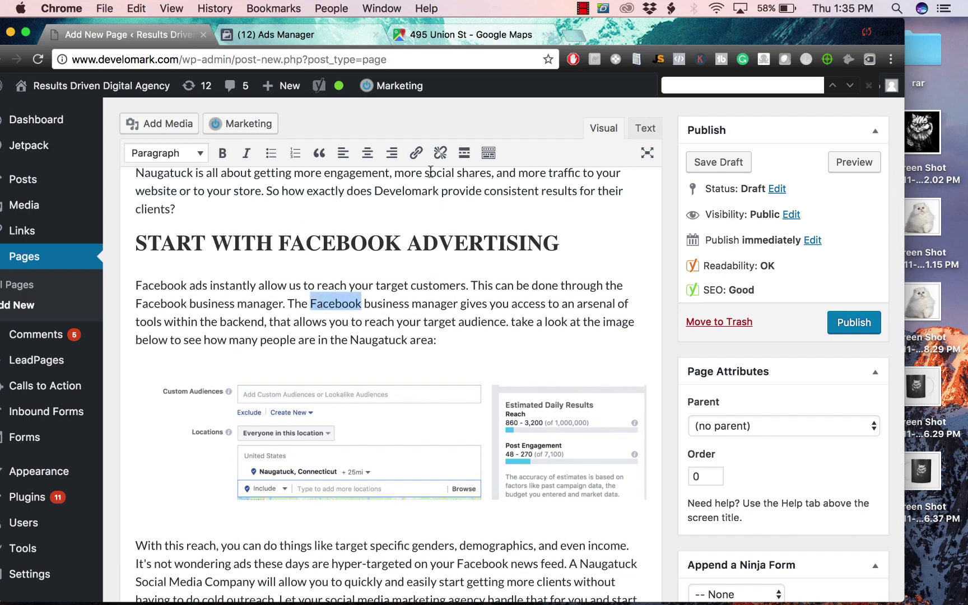
pyautogui.click(415, 153)
pyautogui.write('www.face')
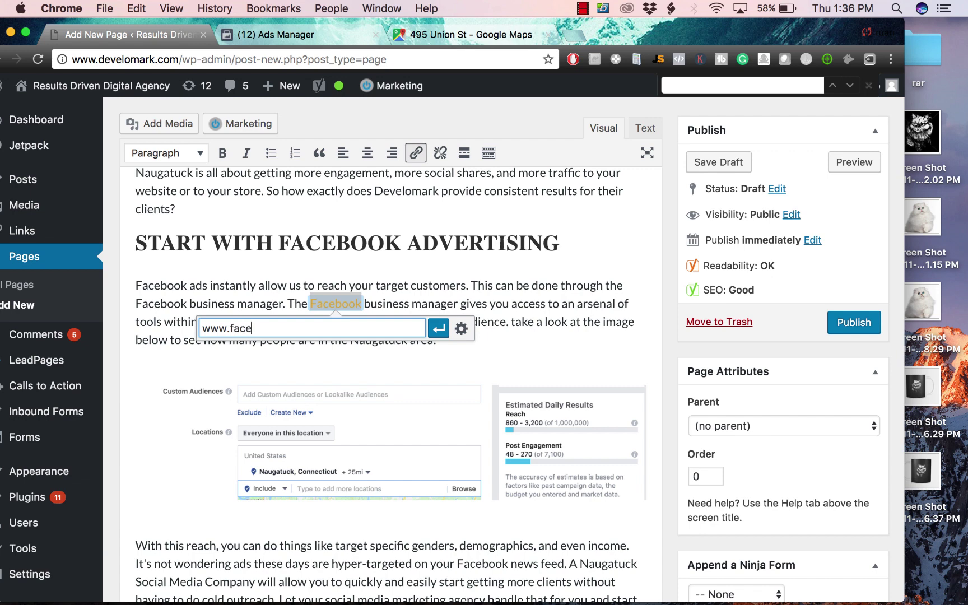
pyautogui.write('book.com')
pyautogui.press('Return')
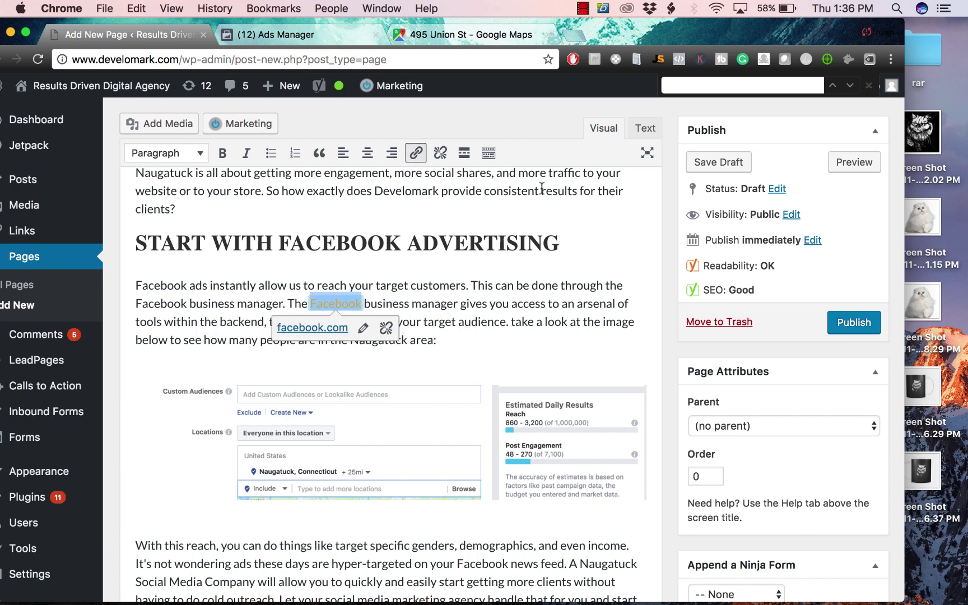
pyautogui.click(509, 323)
pyautogui.scroll(1, 548, 295)
pyautogui.scroll(5, 521, 275)
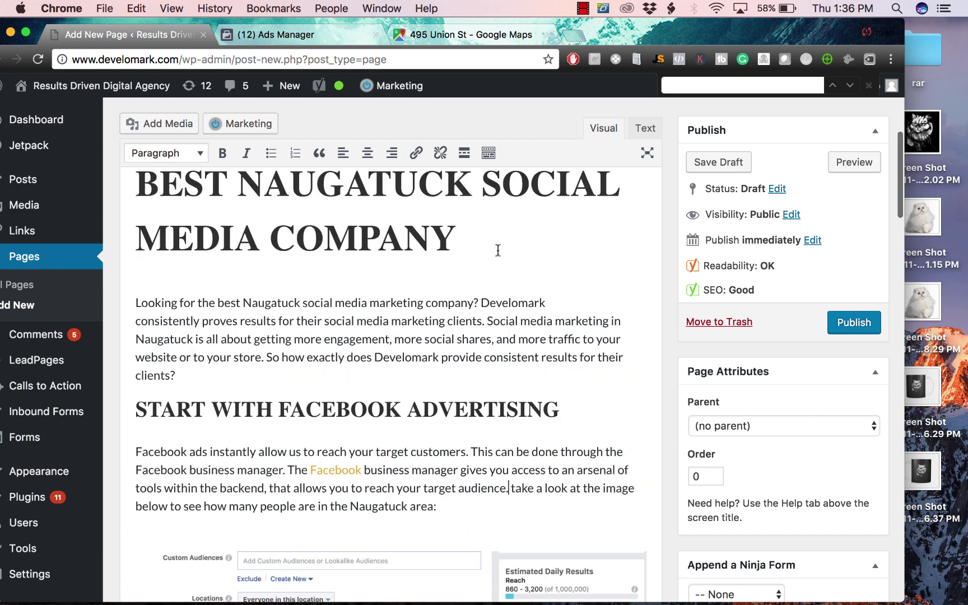
pyautogui.doubleClick(501, 303)
pyautogui.click(415, 152)
pyautogui.write('ww')
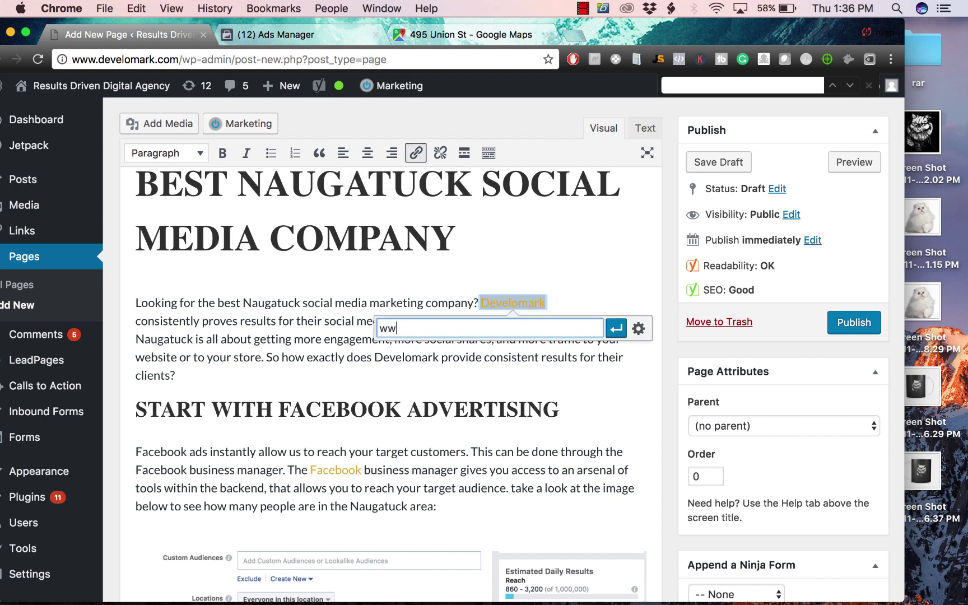
pyautogui.write('w.develomark.com')
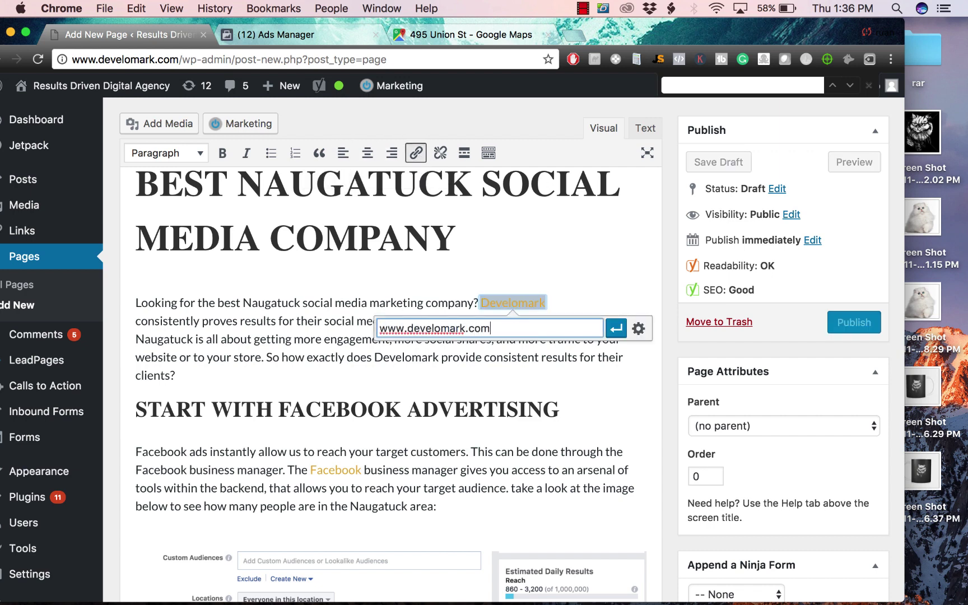
pyautogui.press('Return')
pyautogui.click(367, 303)
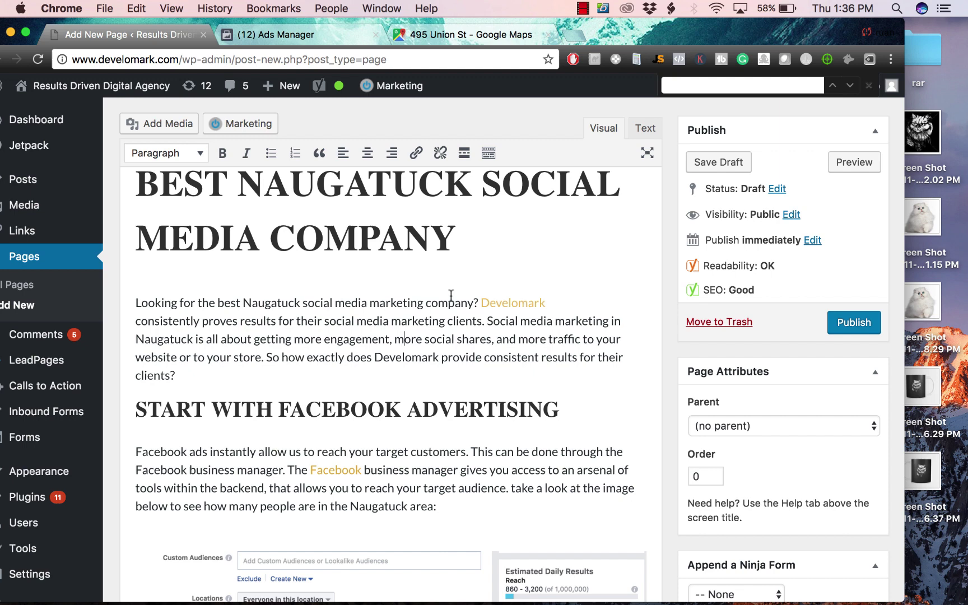
# Step: Link the words 'Social media marketing' to a develomark.com page
pyautogui.moveTo(486, 320); pyautogui.dragTo(605, 318)
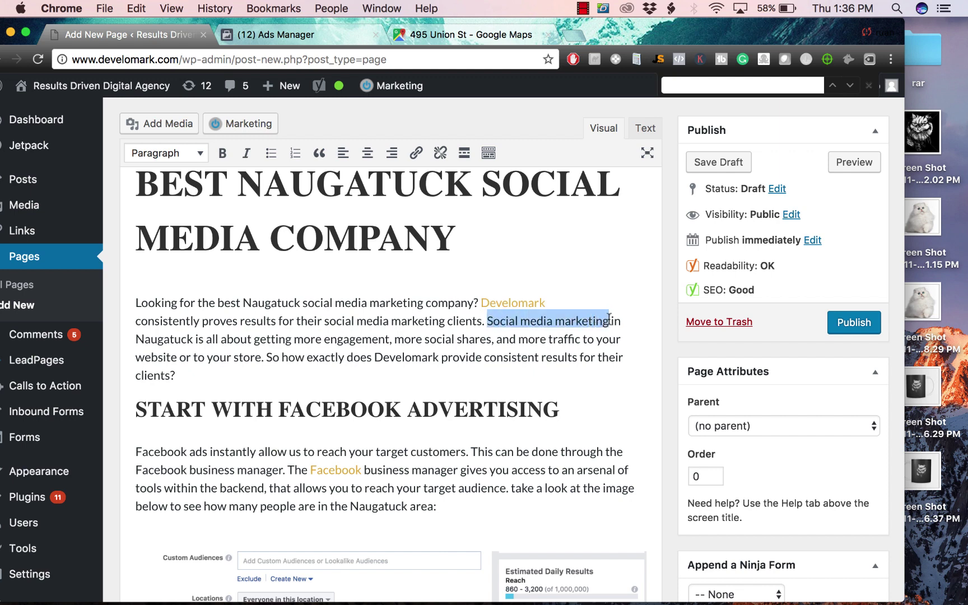
pyautogui.click(415, 152)
pyautogui.write('www')
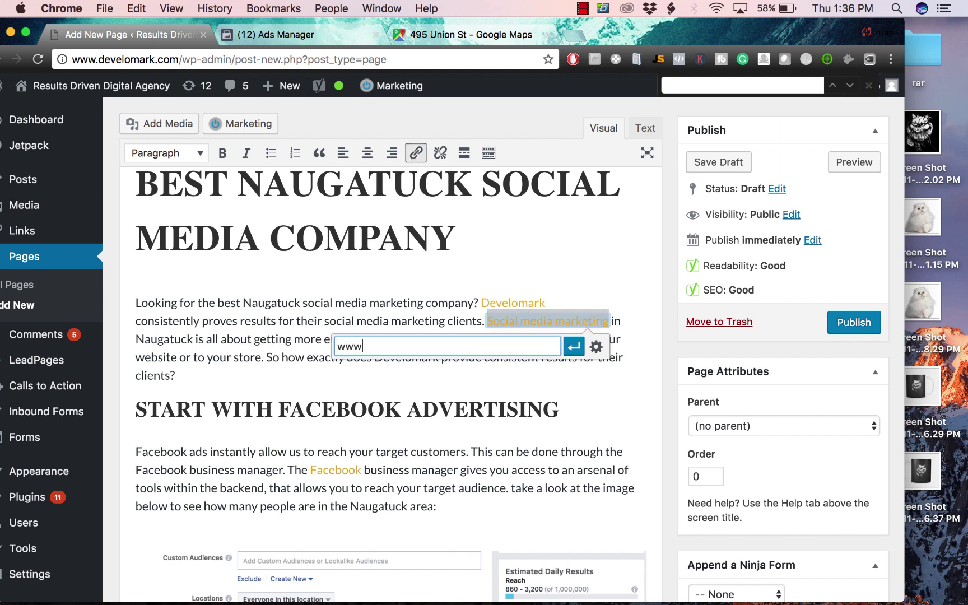
pyautogui.write('.develomark.com')
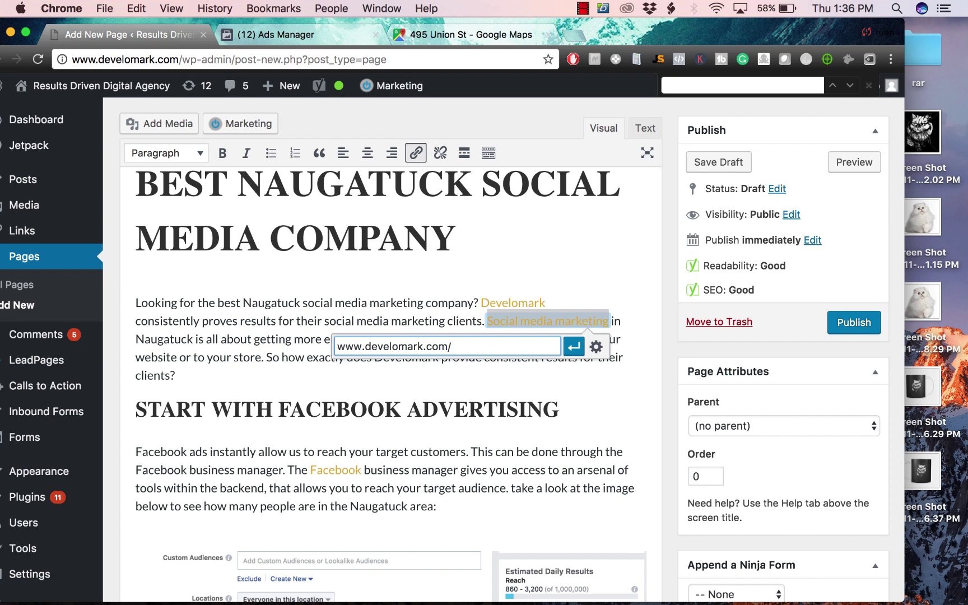
pyautogui.press('Return')
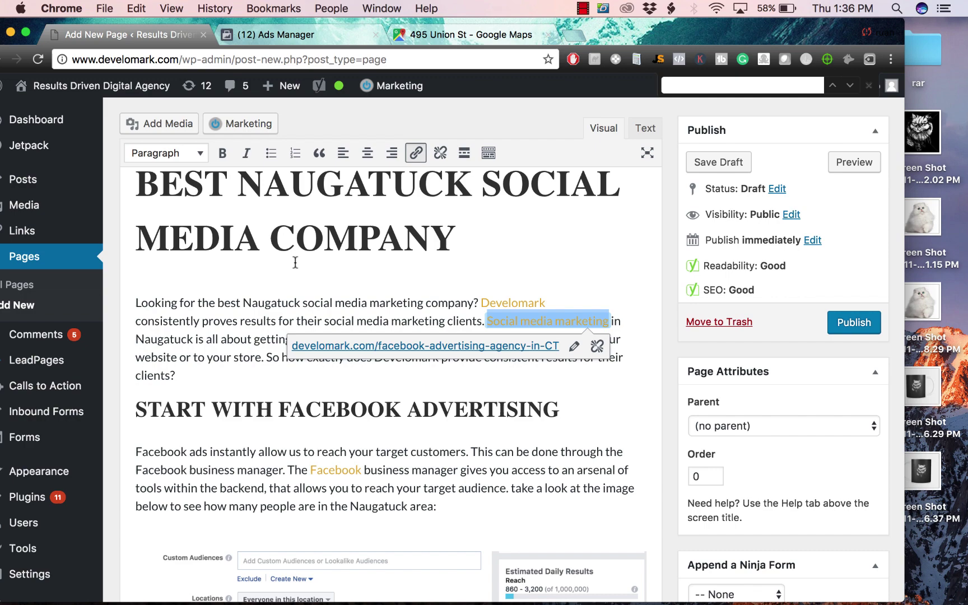
# Step: Review the Yoast Analysis list to find the red first-paragraph keyword check
pyautogui.click(457, 238)
pyautogui.scroll(-1, 537, 446)
pyautogui.scroll(-15, 538, 447)
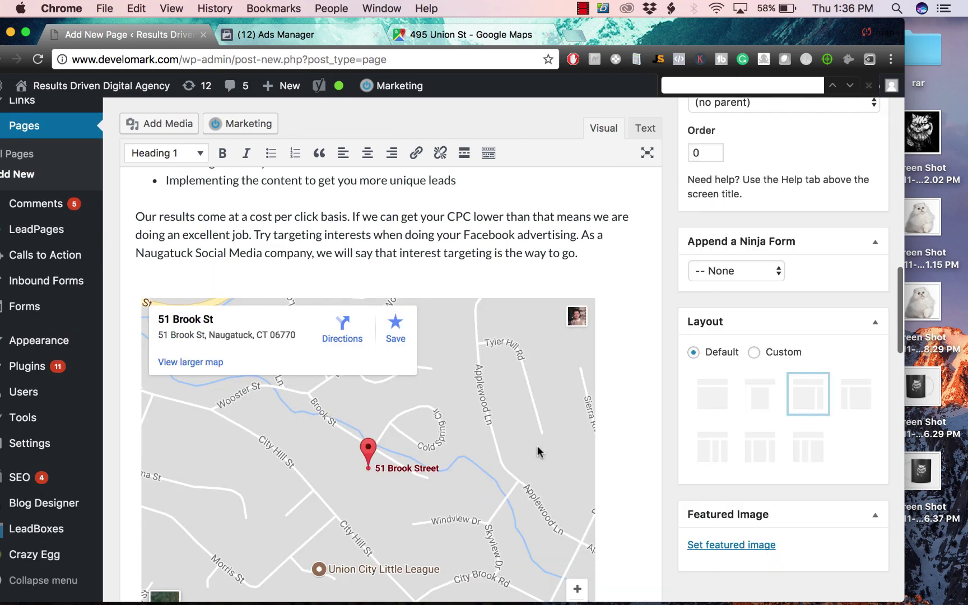
pyautogui.moveTo(331, 443); pyautogui.dragTo(211, 430)
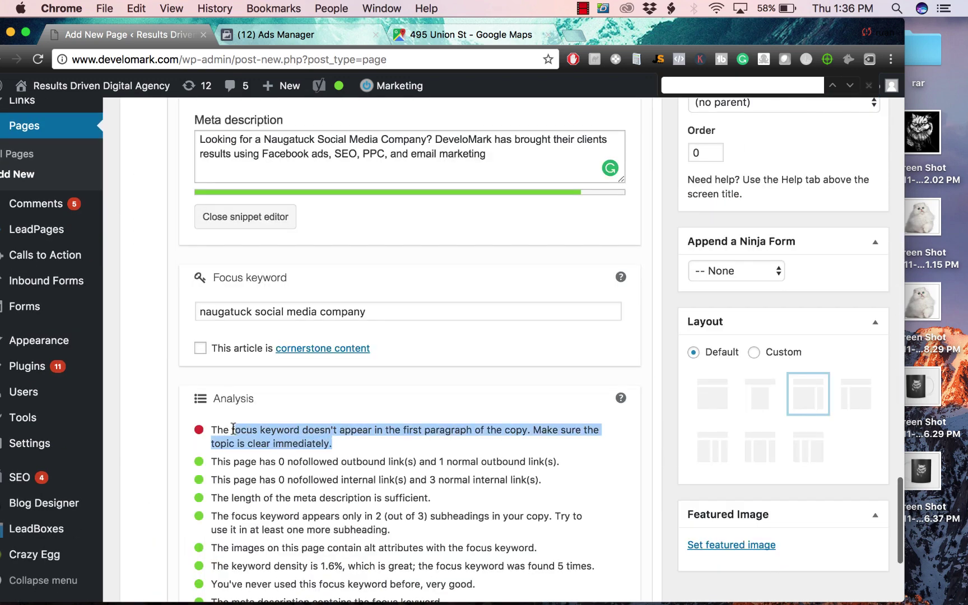
pyautogui.click(292, 432)
pyautogui.scroll(3, 382, 388)
pyautogui.scroll(20, 382, 389)
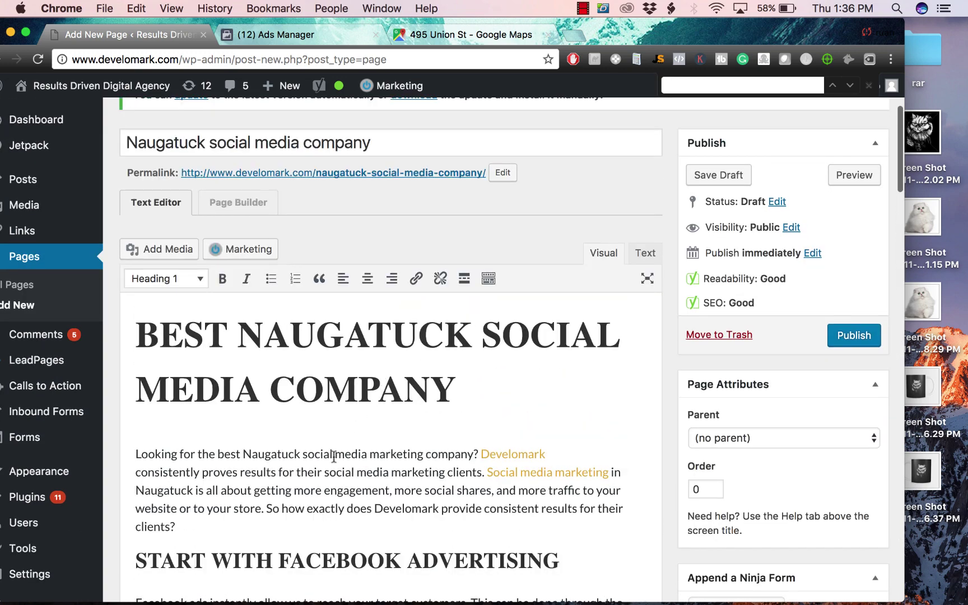
# Step: Delete 'marketing' so the opening reads 'best Naugatuck social media company?', turning all checks green
pyautogui.click(286, 452)
pyautogui.moveTo(422, 453); pyautogui.dragTo(367, 454)
pyautogui.press('BackSpace')
pyautogui.click(578, 412)
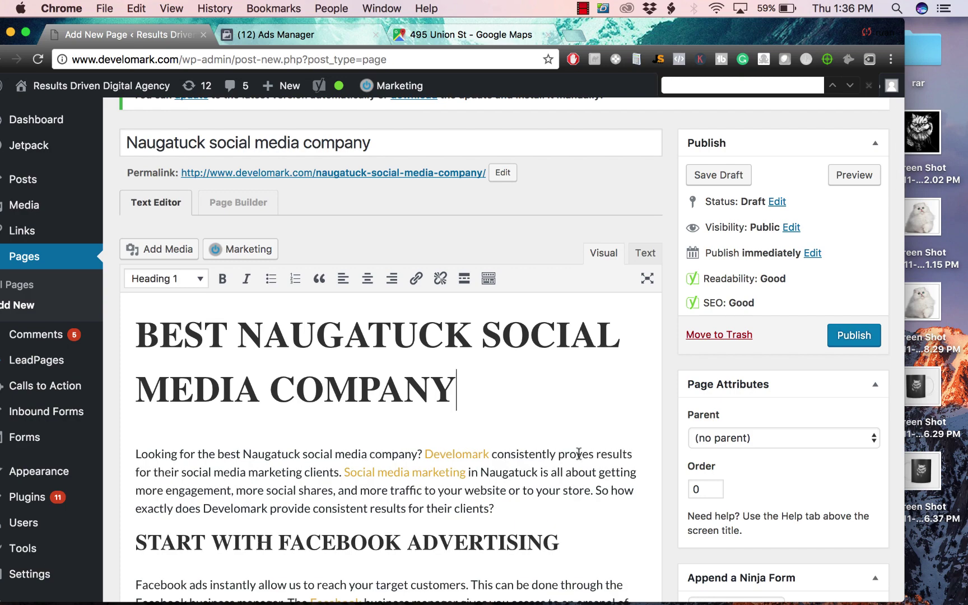
pyautogui.scroll(-15, 577, 452)
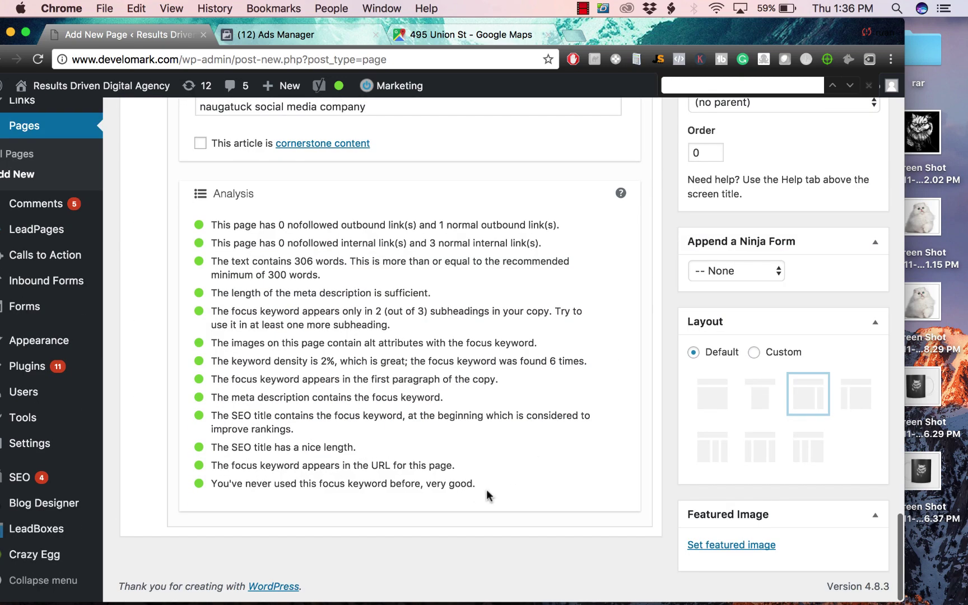
pyautogui.moveTo(486, 489); pyautogui.dragTo(171, 186)
pyautogui.scroll(3, 294, 286)
pyautogui.scroll(-3, 336, 280)
pyautogui.scroll(10, 283, 293)
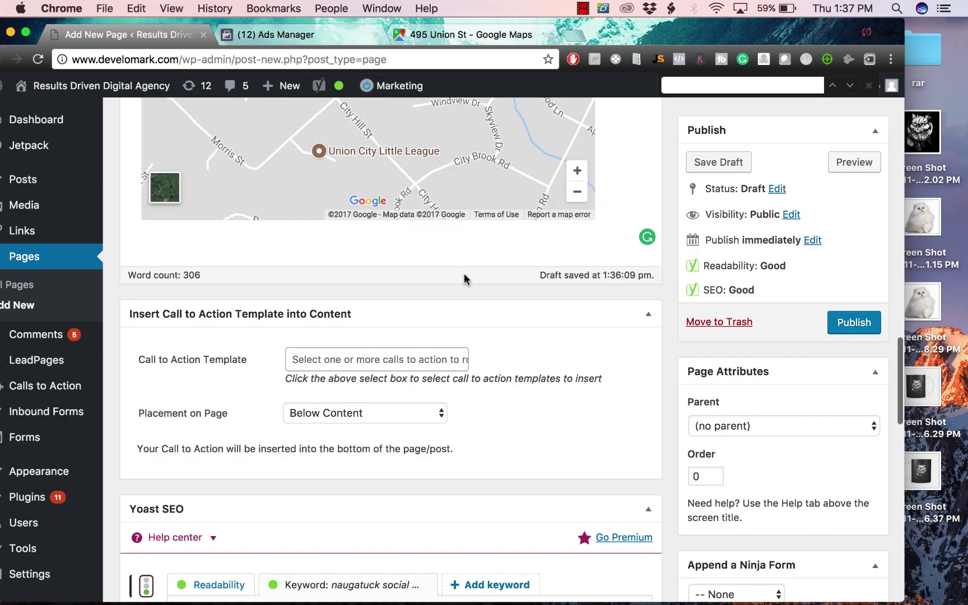
pyautogui.scroll(15, 464, 278)
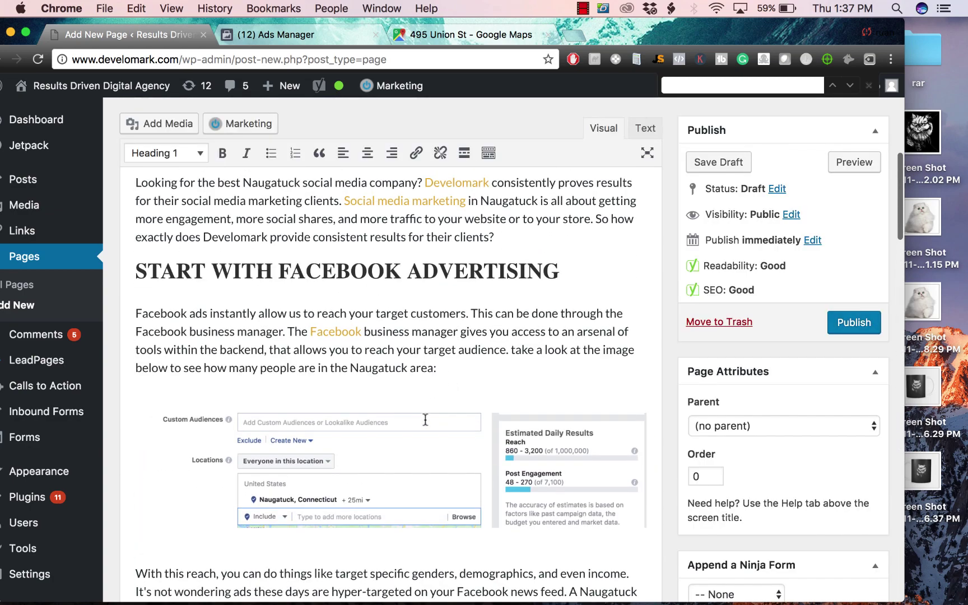
# Step: Confirm Readability: Good and SEO: Good, then publish the page
pyautogui.scroll(5, 425, 422)
pyautogui.scroll(-20, 425, 423)
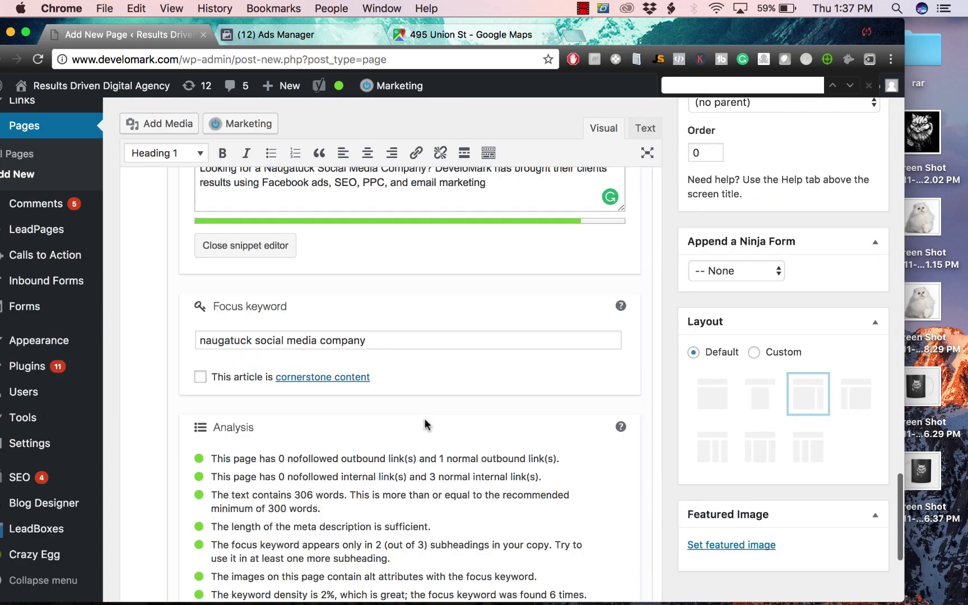
pyautogui.scroll(-5, 437, 392)
pyautogui.scroll(2, 451, 346)
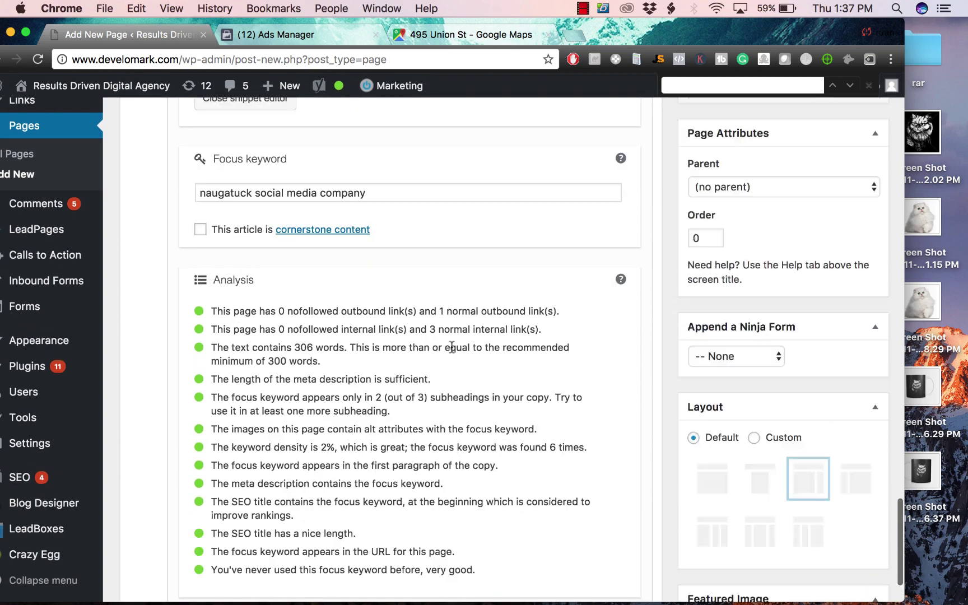
pyautogui.scroll(15, 451, 347)
pyautogui.moveTo(742, 266); pyautogui.dragTo(788, 267)
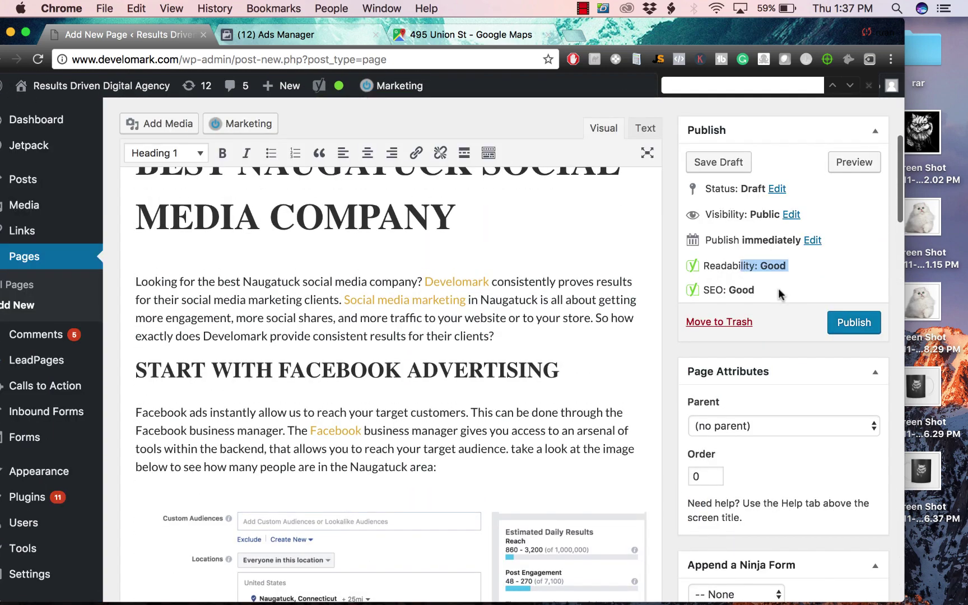
pyautogui.moveTo(741, 289); pyautogui.dragTo(771, 294)
pyautogui.click(850, 329)
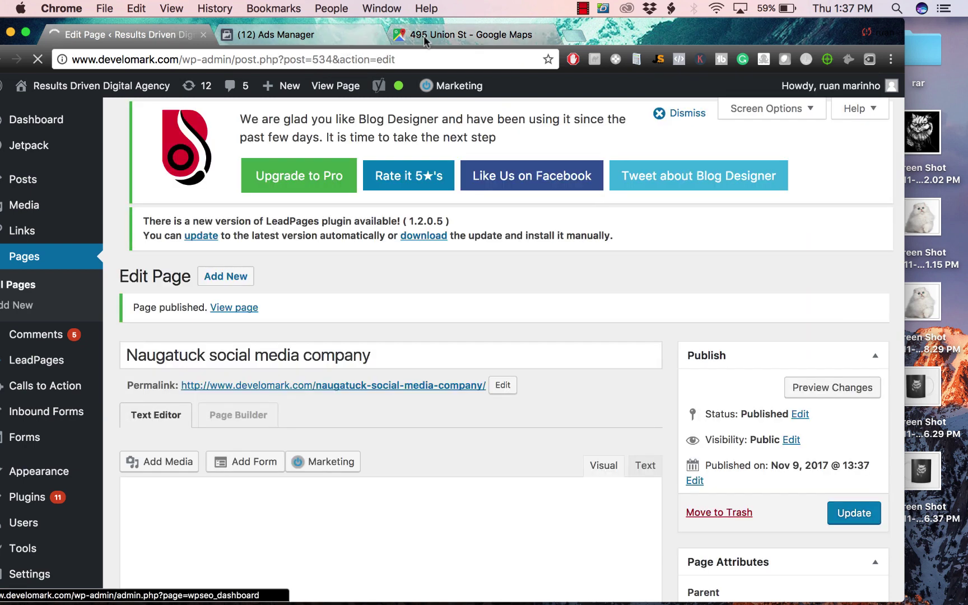
# Step: Search Google for 'google search console' and open the Search Console result
pyautogui.click(471, 34)
pyautogui.write('google search console')
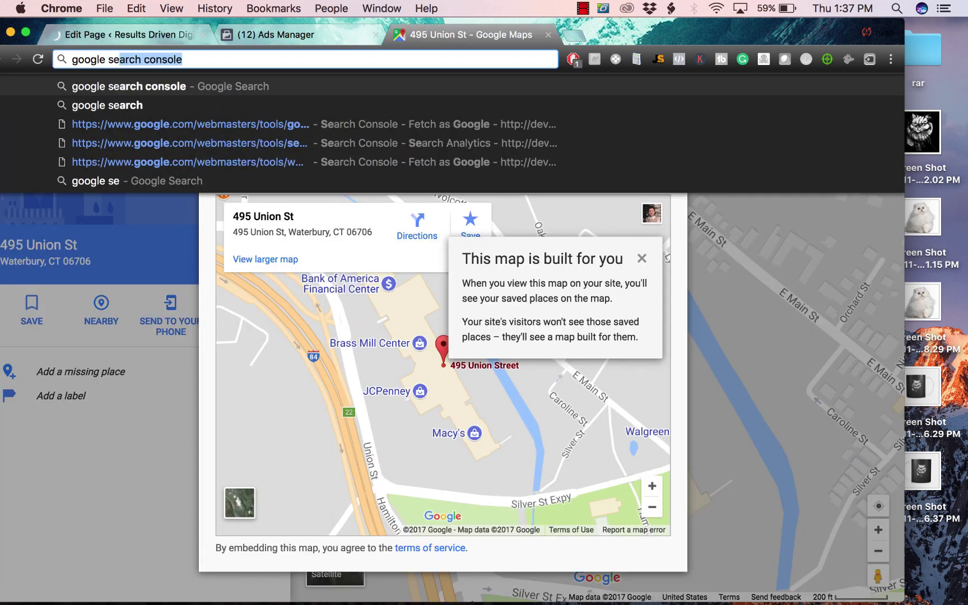
pyautogui.press('Return')
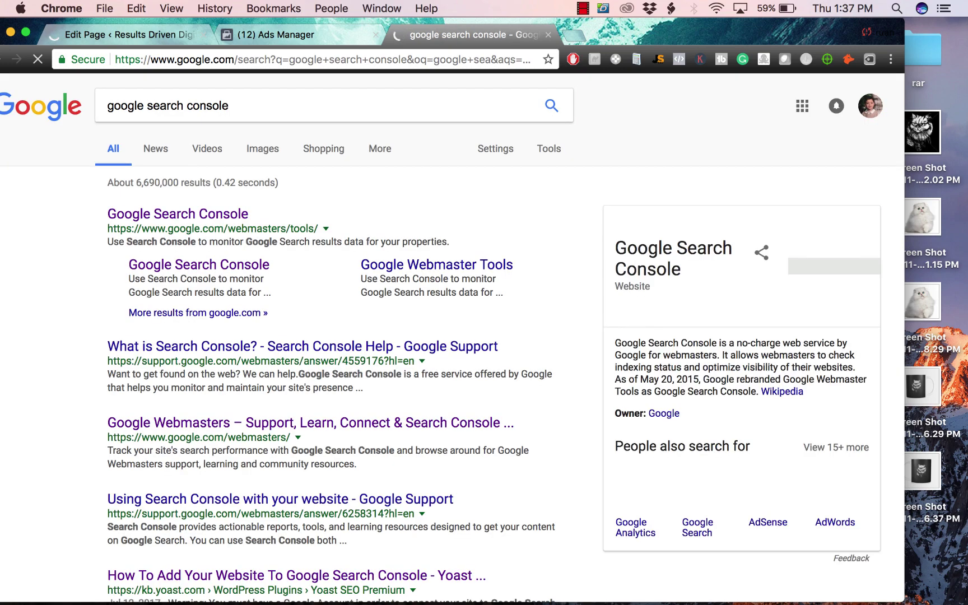
pyautogui.click(152, 215)
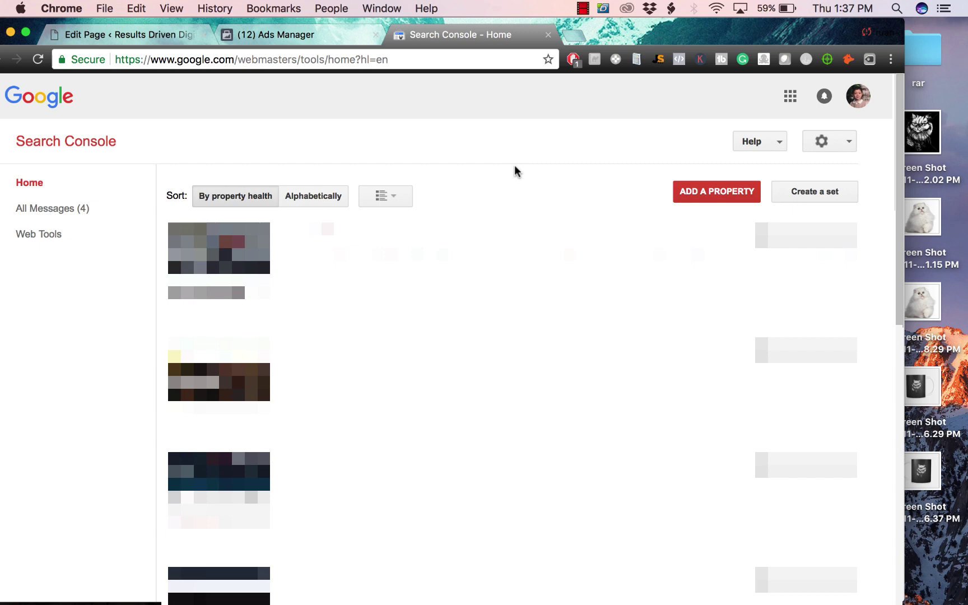
# Step: Open the develomark.com property and go to Crawl > Fetch as Google
pyautogui.click(391, 356)
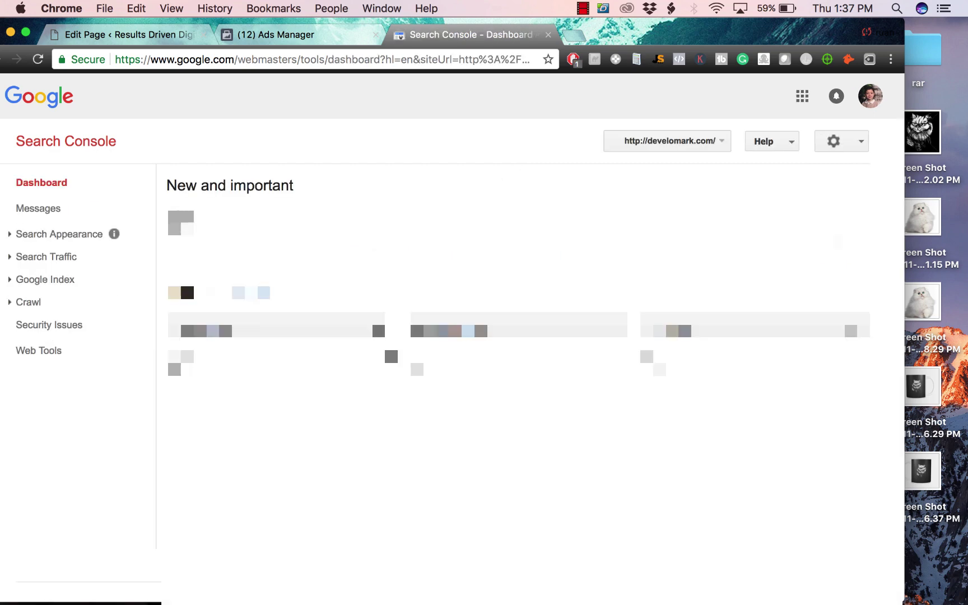
pyautogui.click(17, 303)
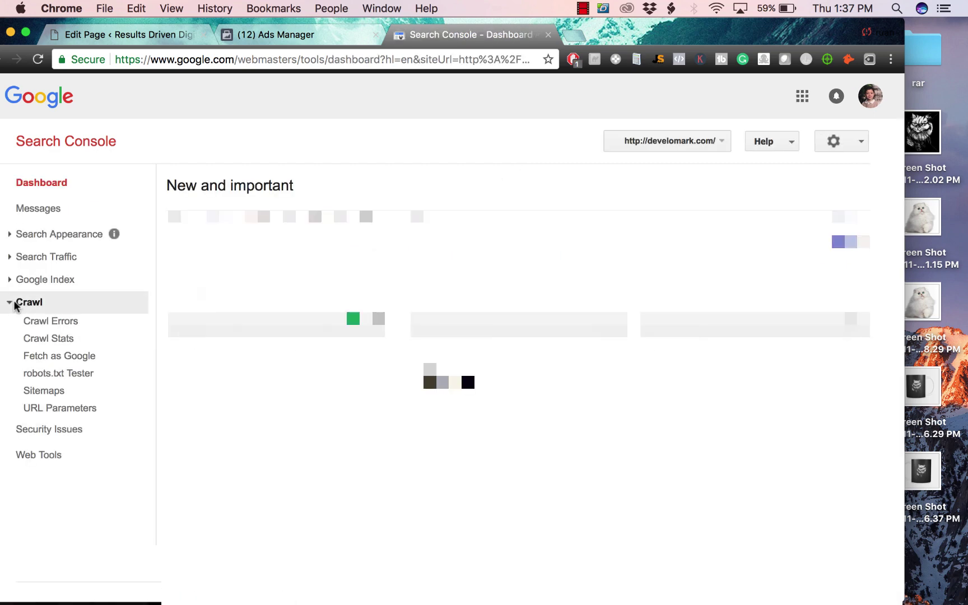
pyautogui.click(42, 361)
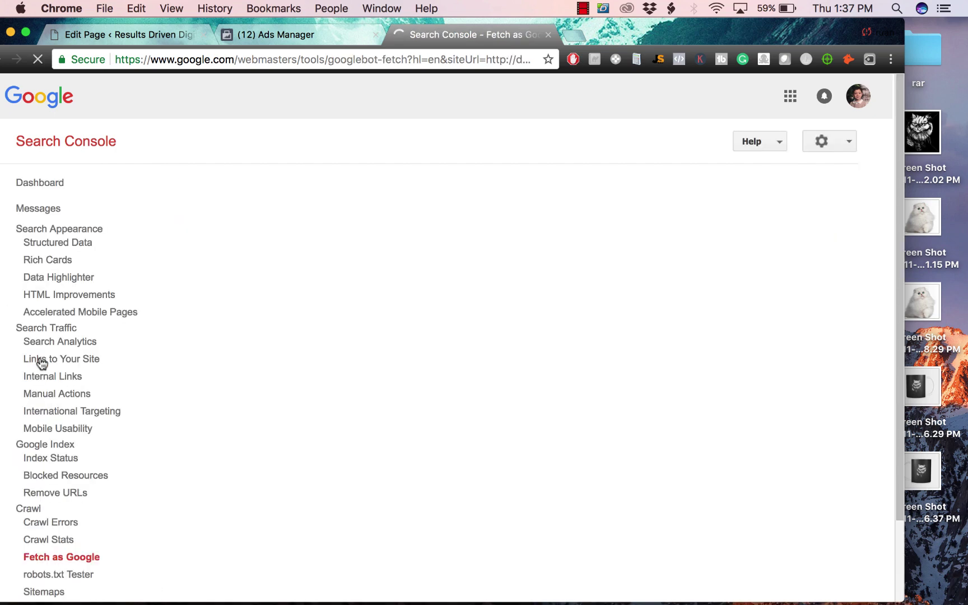
# Step: Request Fetch and Render for the naugatuck-social-media-company page path
pyautogui.click(309, 250)
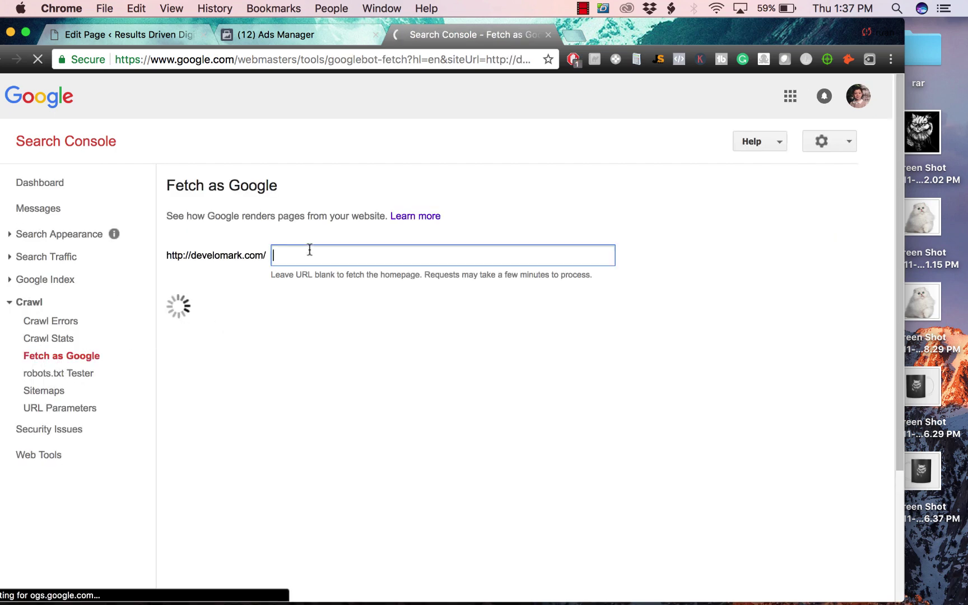
pyautogui.write('naugatuck-')
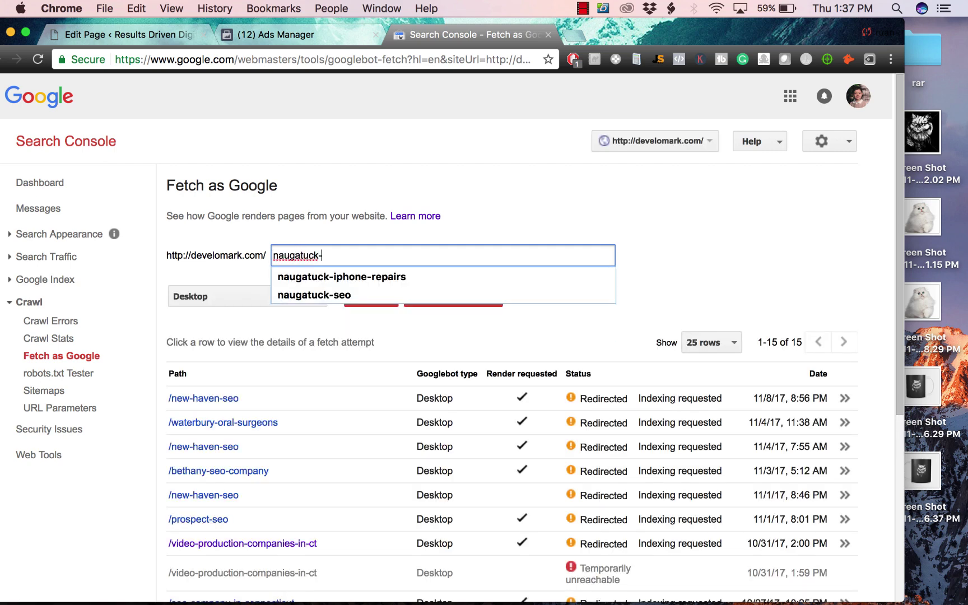
pyautogui.press('Escape')
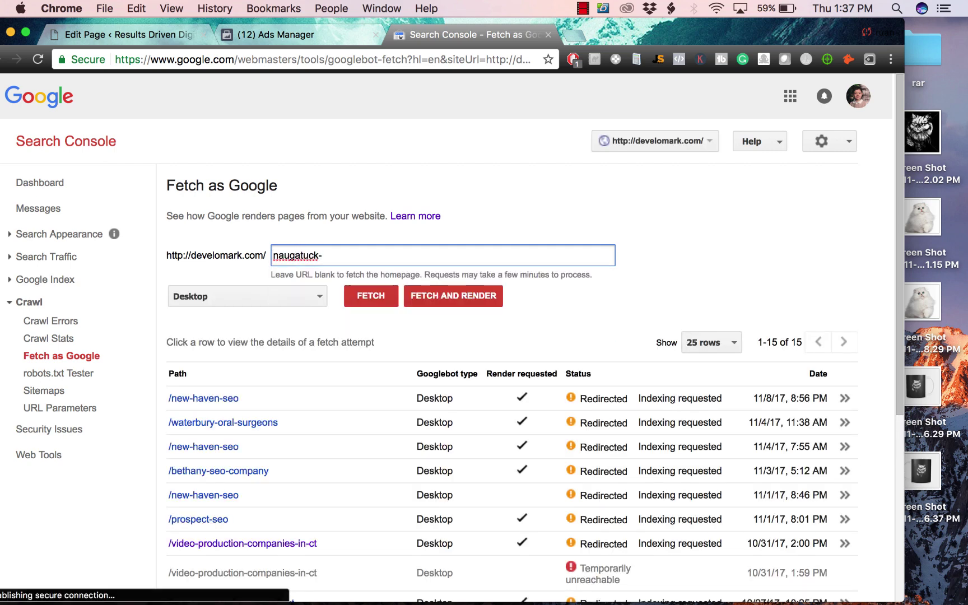
pyautogui.write('k-socila')
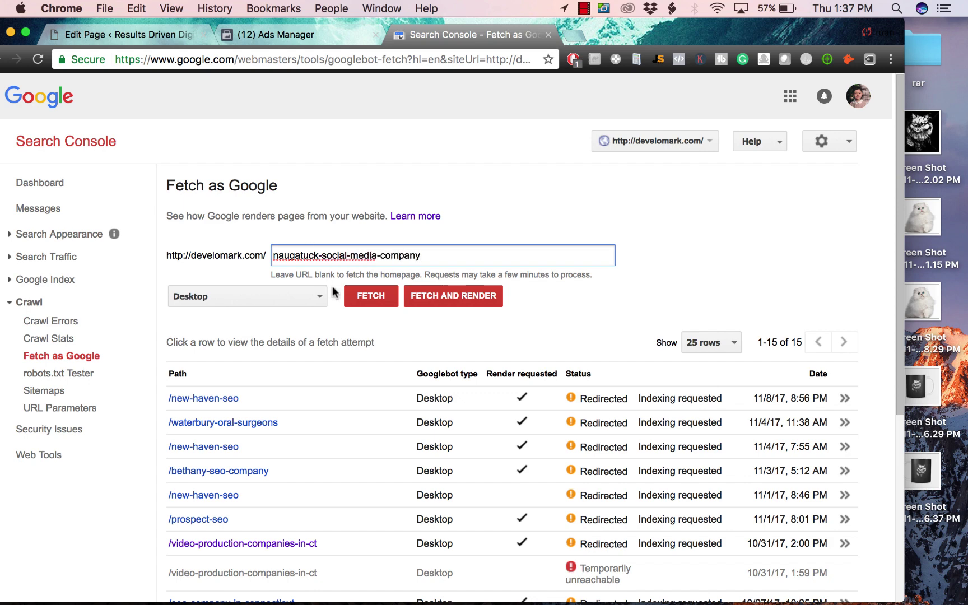
pyautogui.click(428, 292)
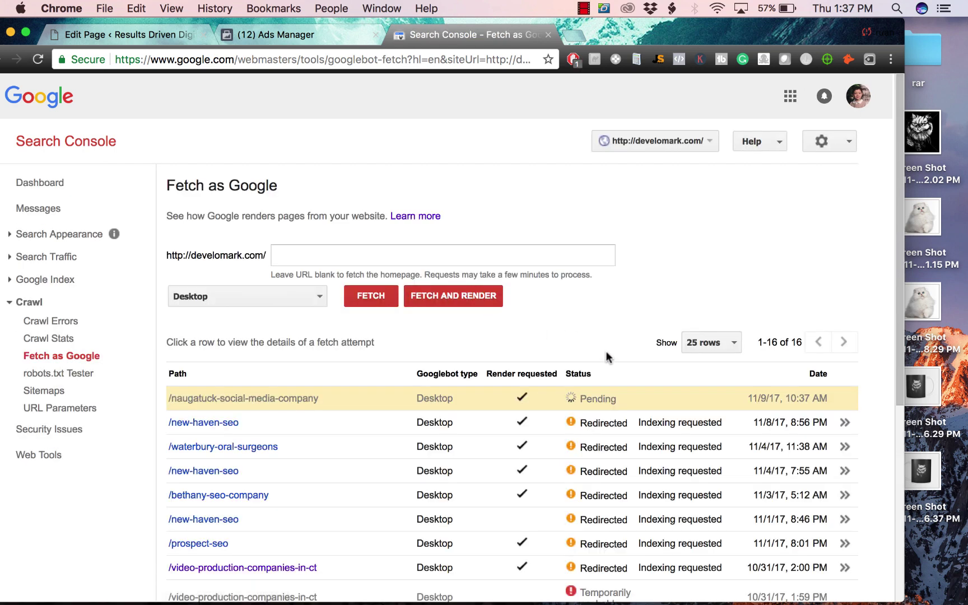
# Step: Check the fetch history to confirm the new request shows Pending
pyautogui.doubleClick(598, 398)
pyautogui.scroll(-1, 604, 440)
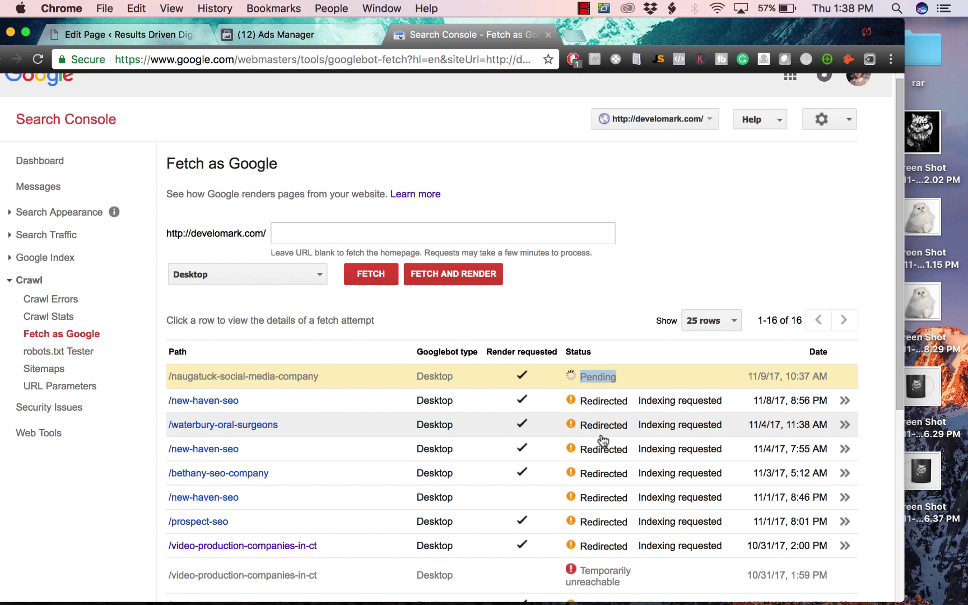
pyautogui.scroll(-5, 603, 440)
pyautogui.scroll(5, 626, 313)
pyautogui.scroll(-8, 620, 512)
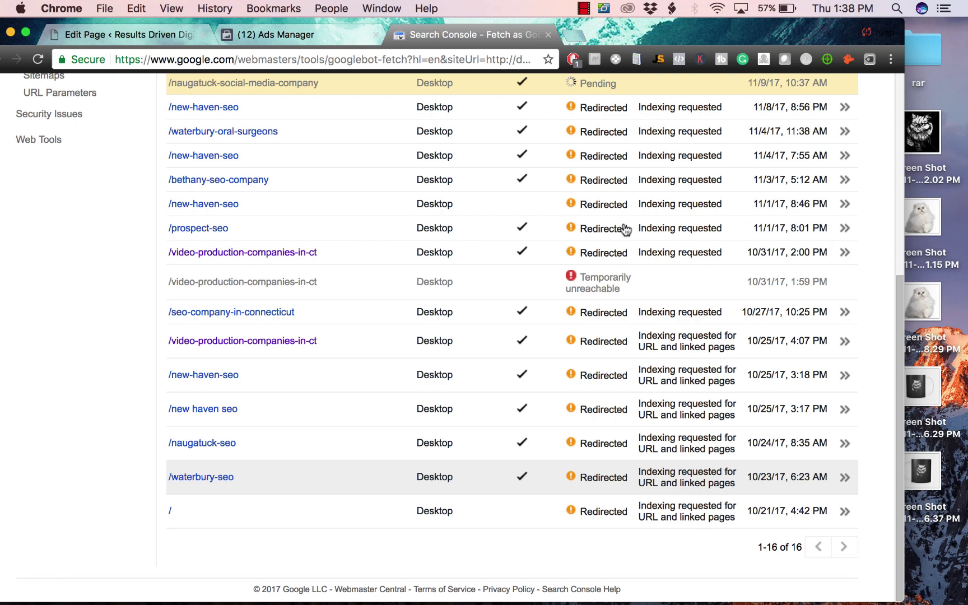
pyautogui.scroll(10, 626, 226)
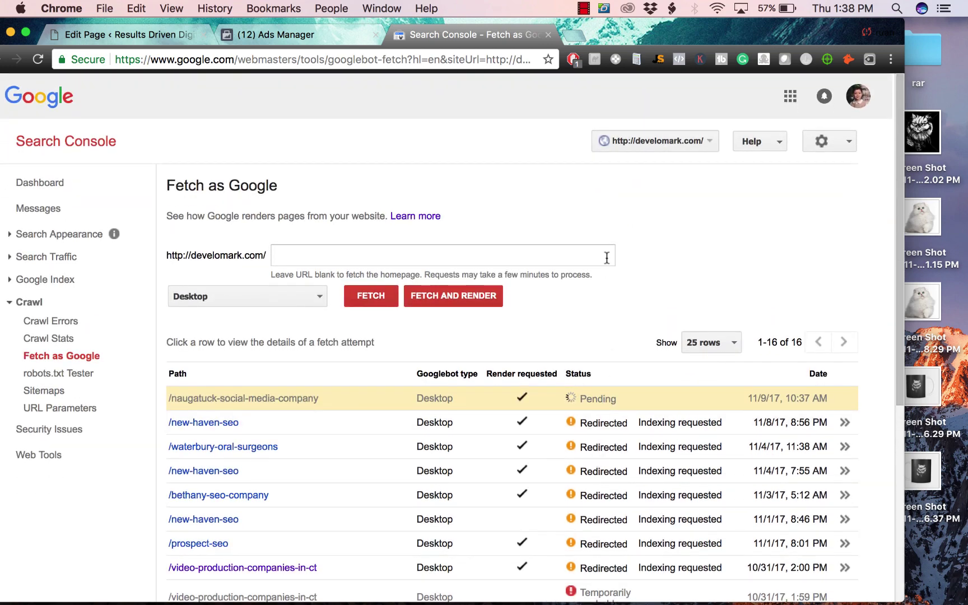
pyautogui.doubleClick(592, 399)
pyautogui.click(630, 400)
pyautogui.doubleClick(594, 397)
pyautogui.click(590, 396)
# Step: Return to the WordPress Edit Page and review the all-green Yoast Analysis checks
pyautogui.click(188, 40)
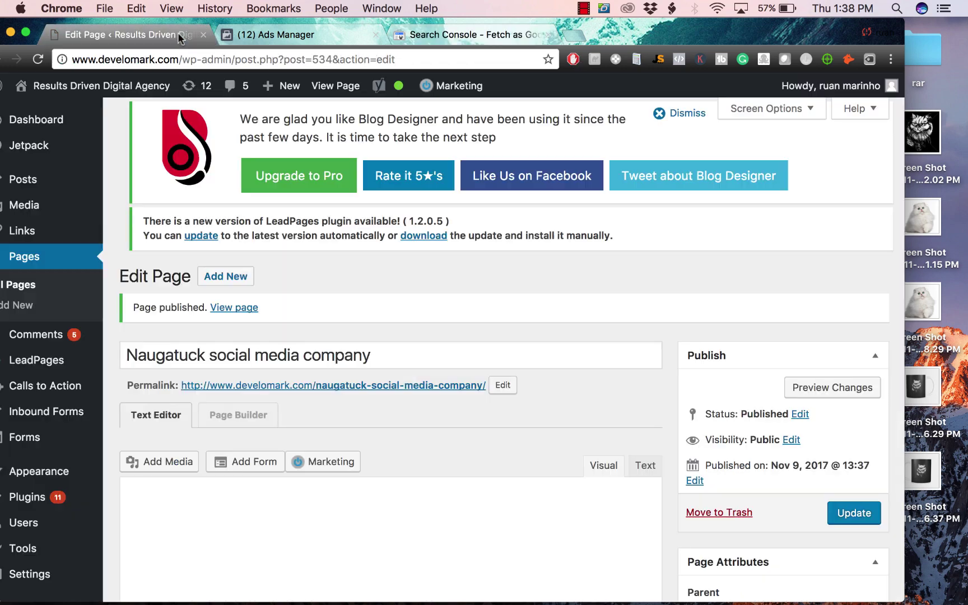
pyautogui.scroll(-15, 392, 246)
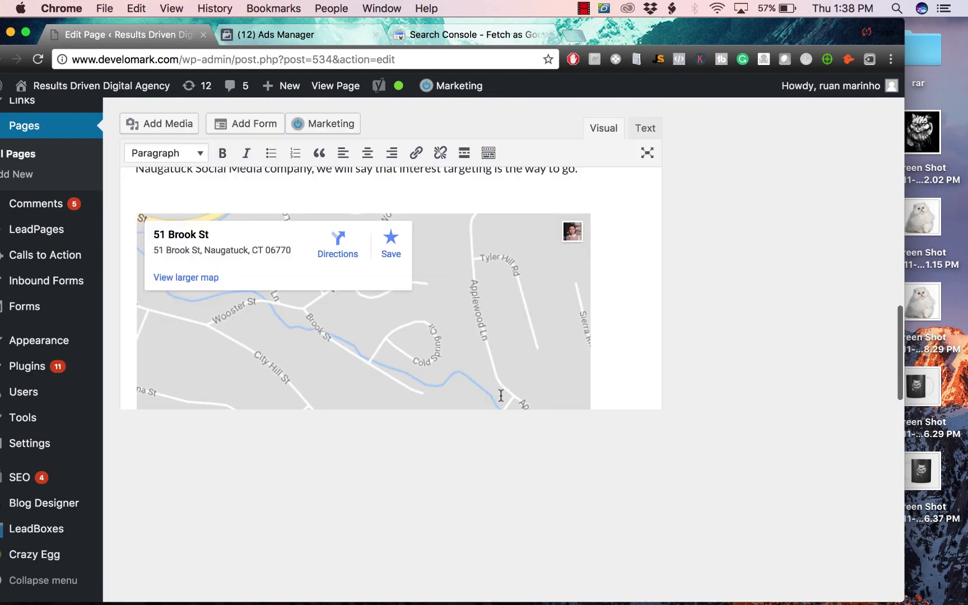
pyautogui.scroll(-12, 493, 259)
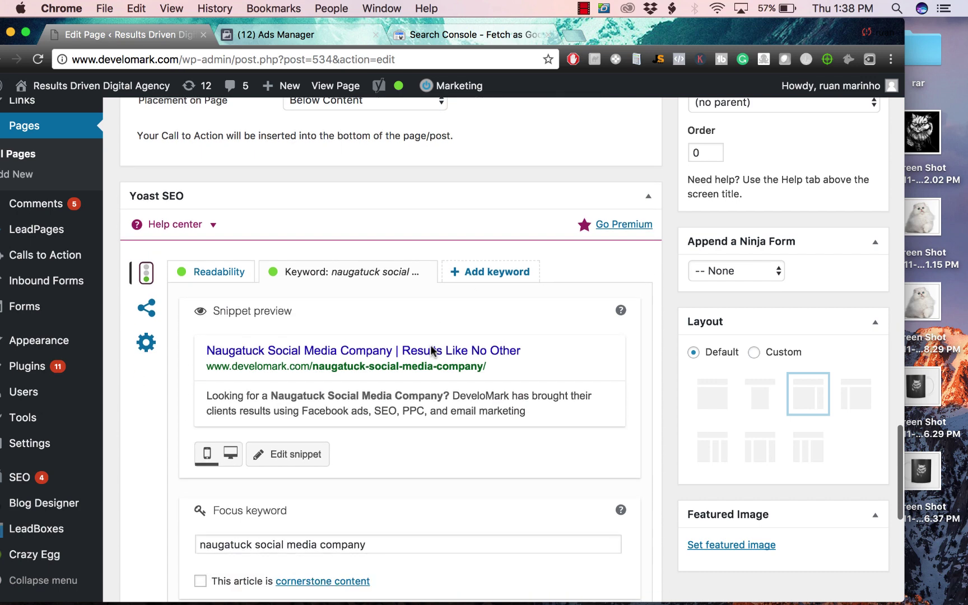
pyautogui.scroll(-3, 437, 415)
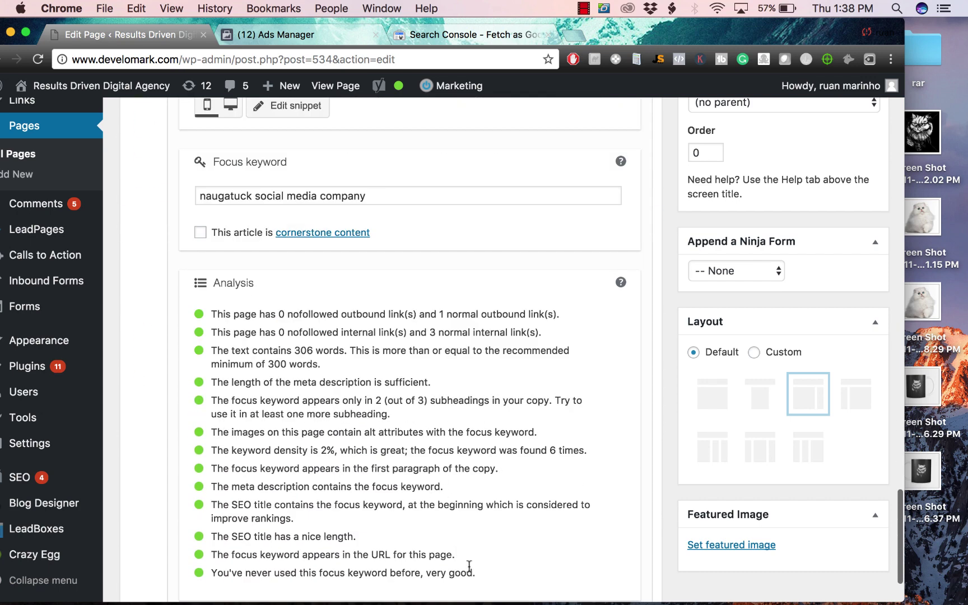
pyautogui.moveTo(474, 571); pyautogui.dragTo(564, 543)
pyautogui.click(282, 355)
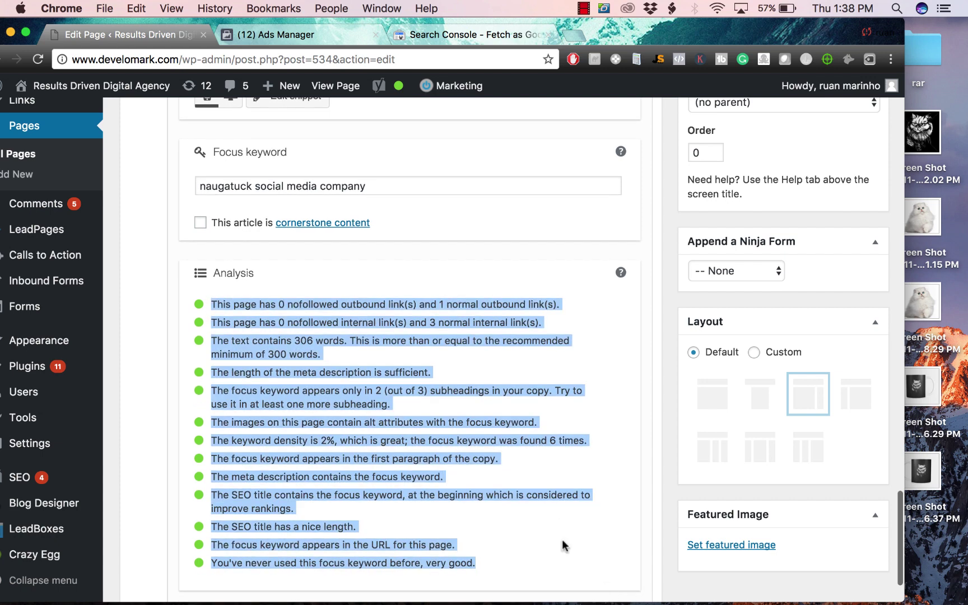
pyautogui.click(564, 542)
# Step: Request indexing for /naugatuck-social-media-company with 'Crawl only this URL'
pyautogui.click(480, 35)
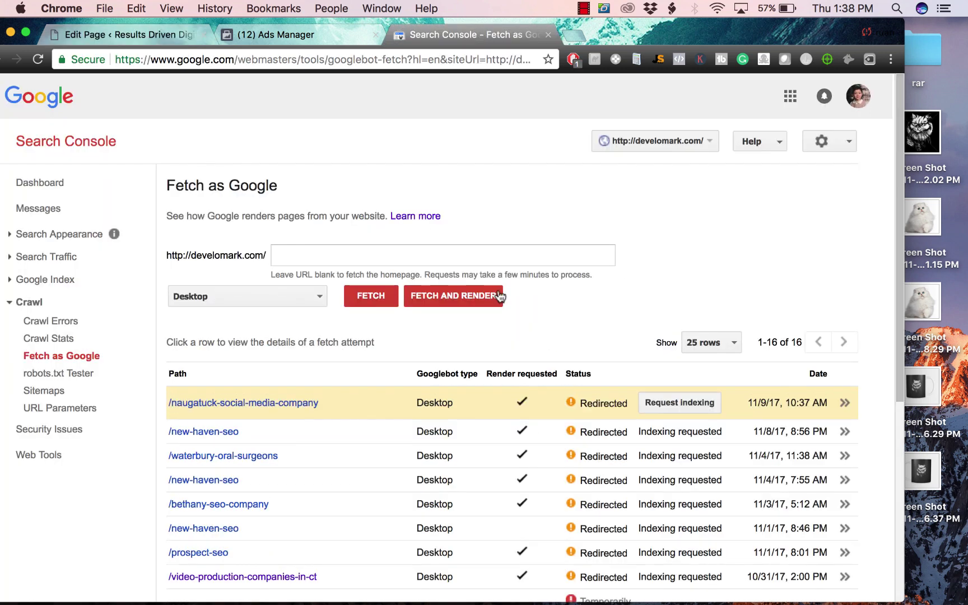
pyautogui.click(646, 401)
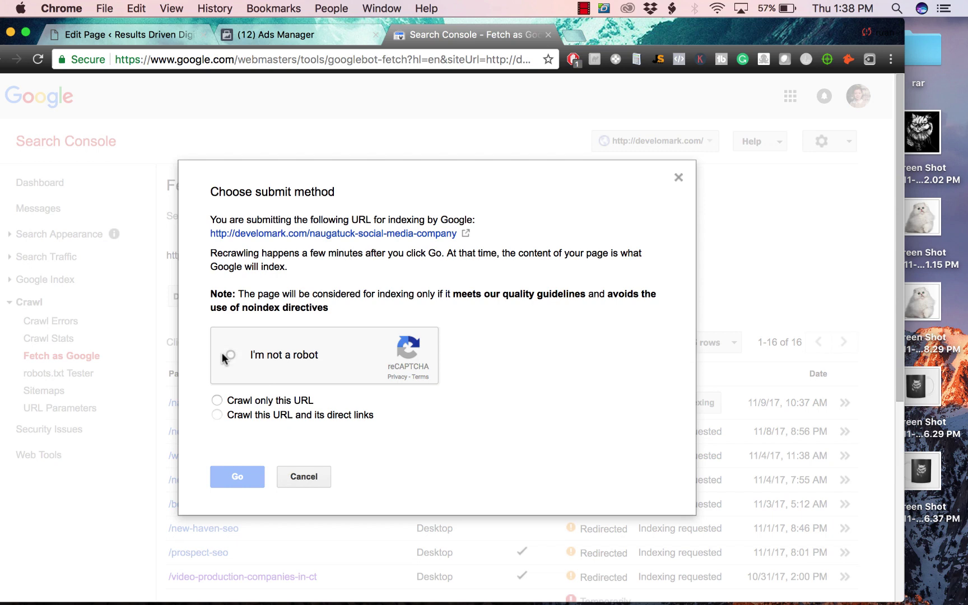
pyautogui.moveTo(234, 416)
pyautogui.click(218, 400)
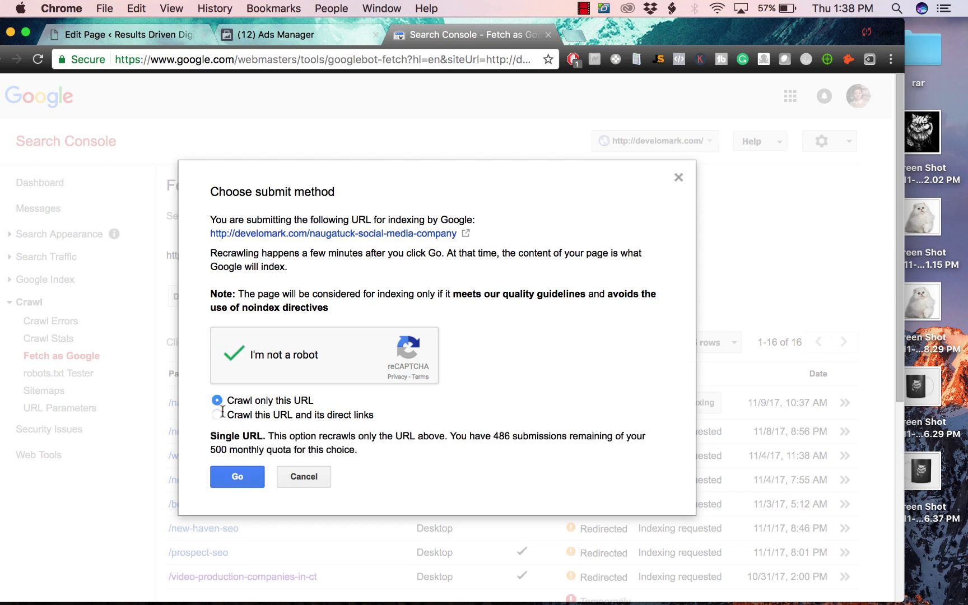
pyautogui.click(237, 477)
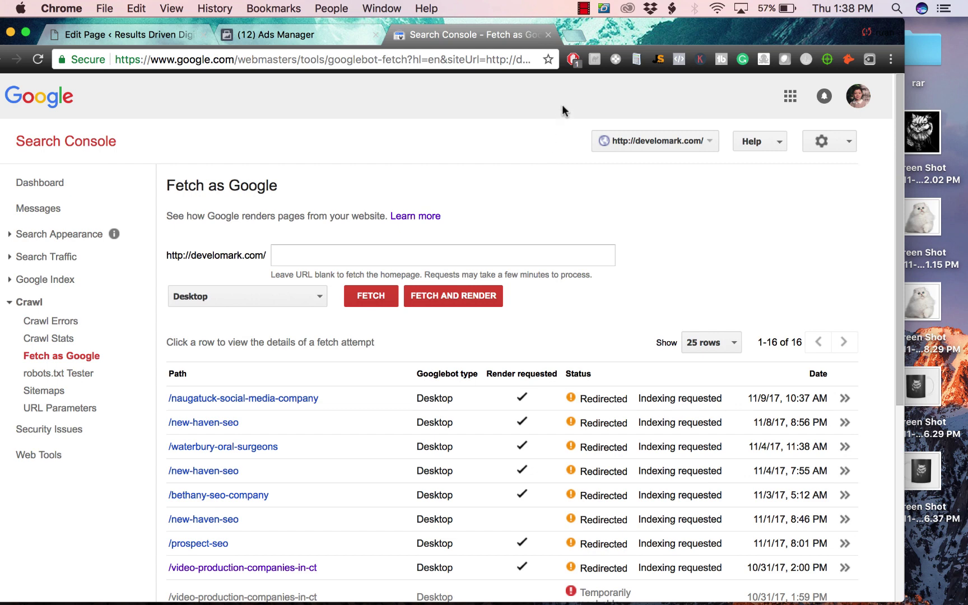
# Step: Scroll the Google results for 'naugatuck social media company' down to the Develomark listing
pyautogui.click(584, 9)
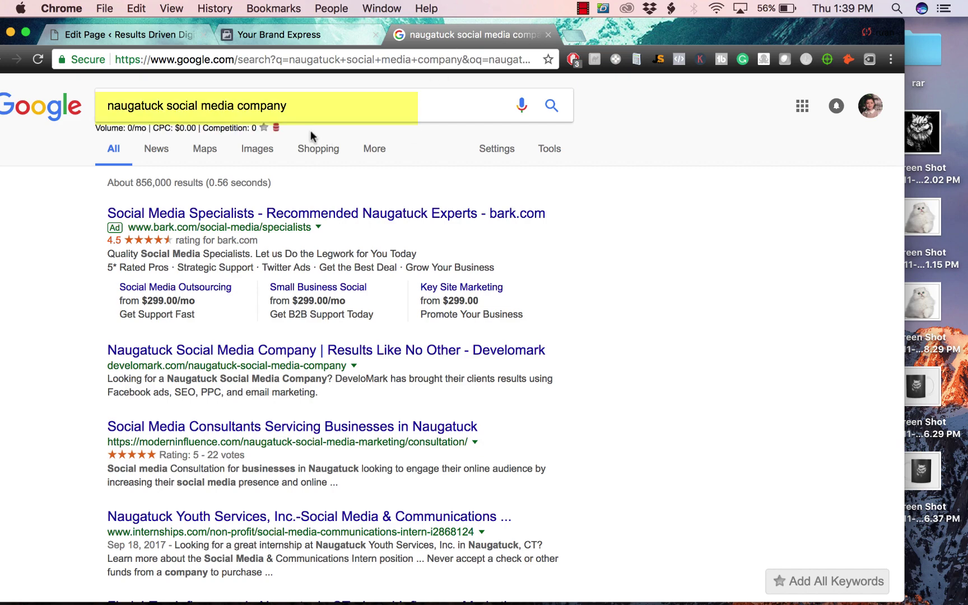
pyautogui.moveTo(310, 110); pyautogui.dragTo(119, 105)
pyautogui.scroll(-5, 363, 143)
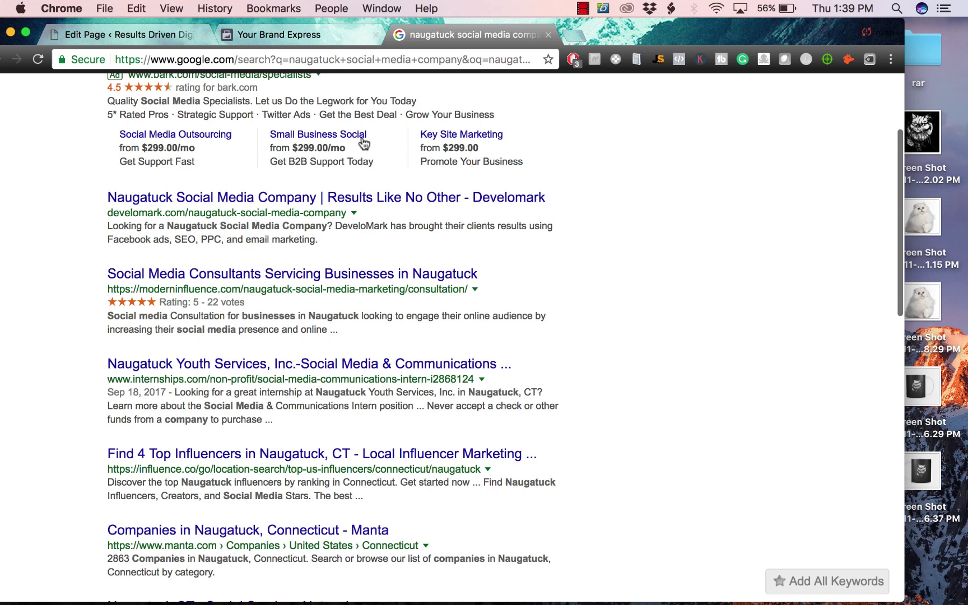
pyautogui.scroll(-1, 363, 144)
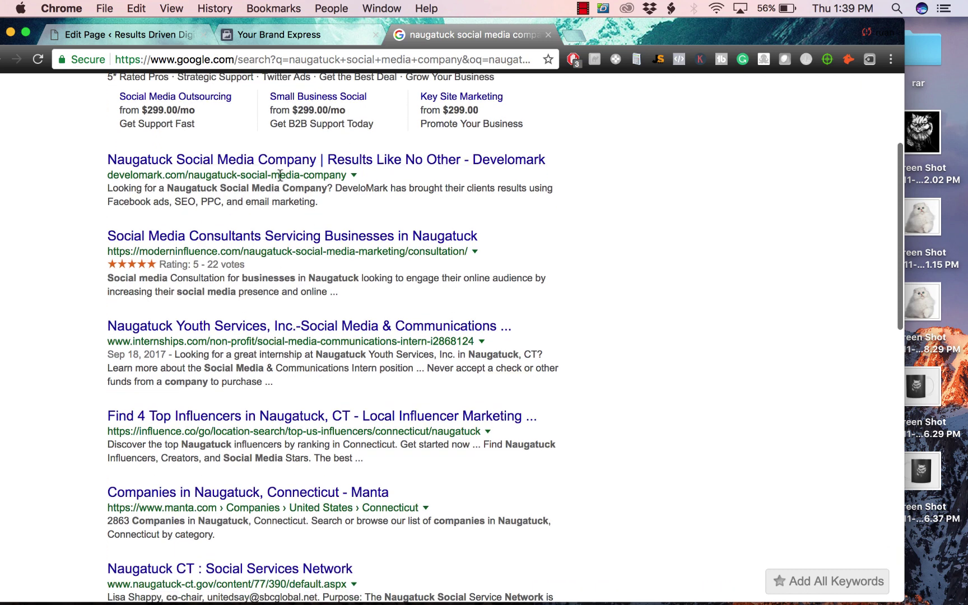
# Step: Highlight the Develomark result's title and description, then open the Develomark Naugatuck page
pyautogui.moveTo(280, 176); pyautogui.dragTo(177, 164)
pyautogui.click(218, 191)
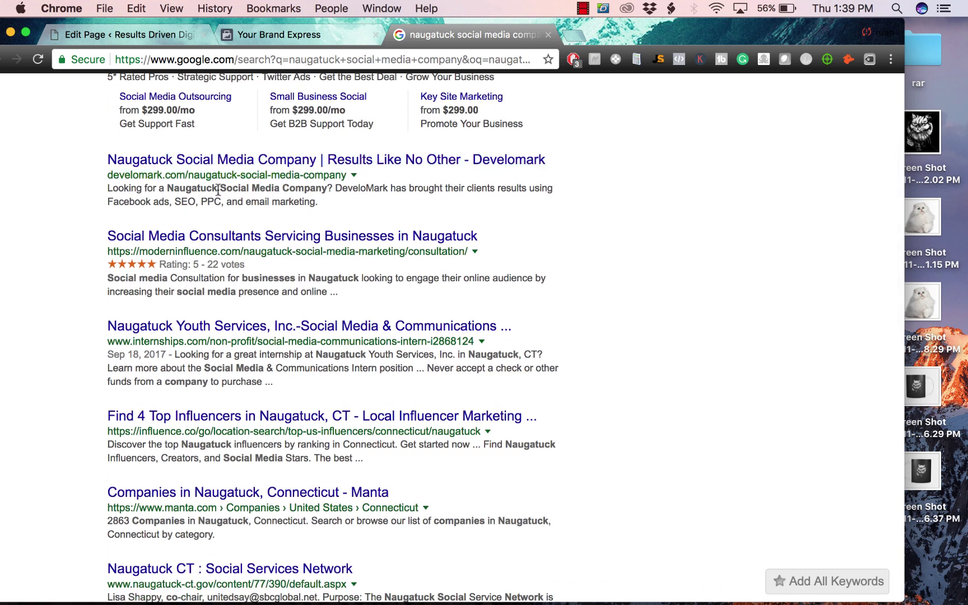
pyautogui.tripleClick(217, 192)
pyautogui.click(233, 191)
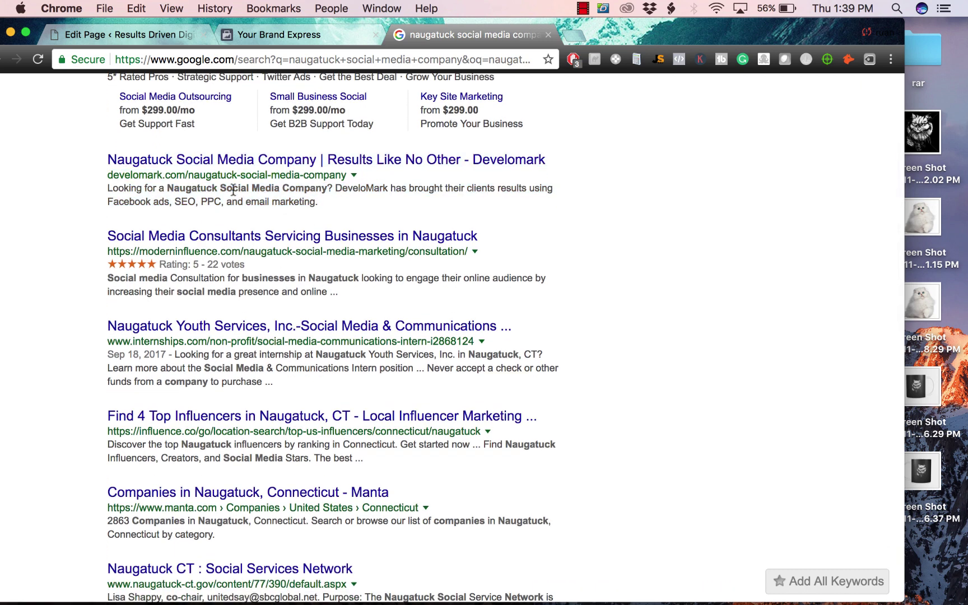
pyautogui.click(259, 161)
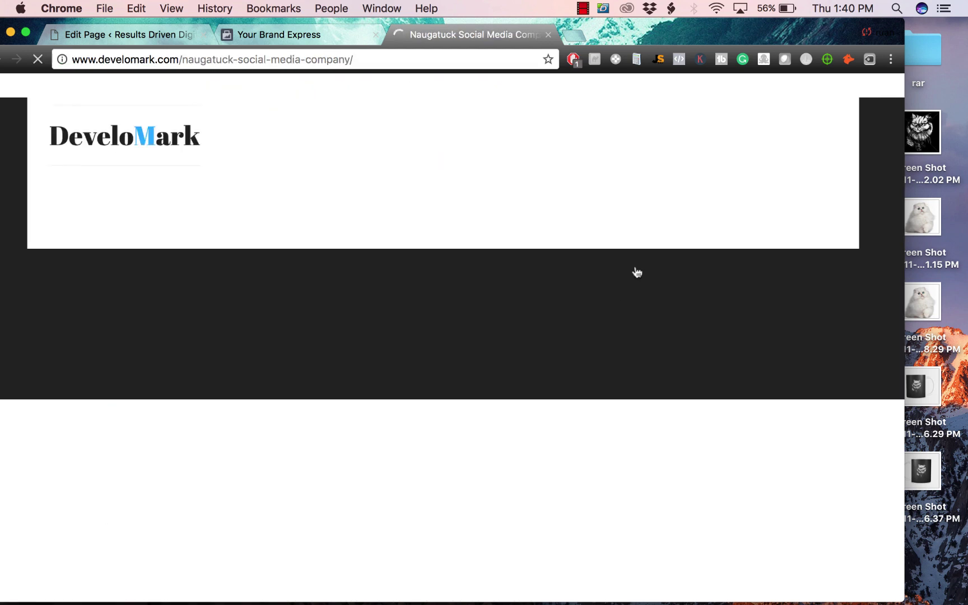
# Step: Scroll the live DeveloMark page down to the map embed and back, then go back to Google's results
pyautogui.scroll(-5, 636, 271)
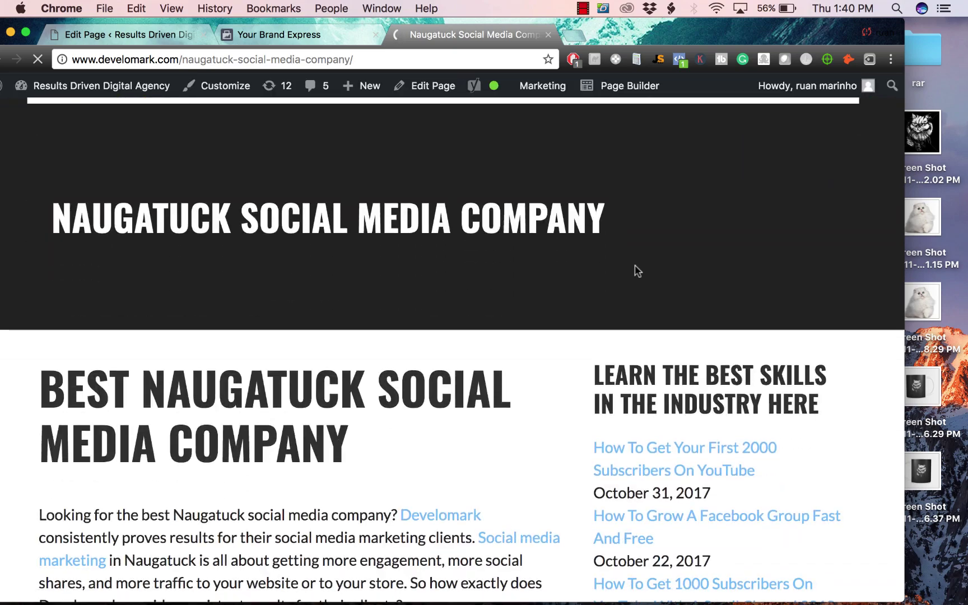
pyautogui.scroll(-15, 466, 346)
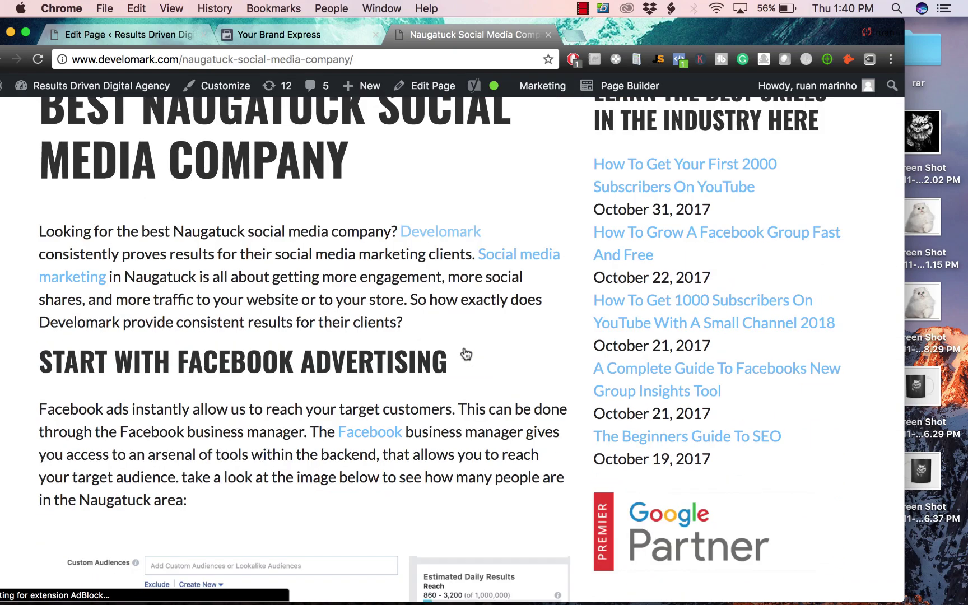
pyautogui.scroll(-15, 465, 353)
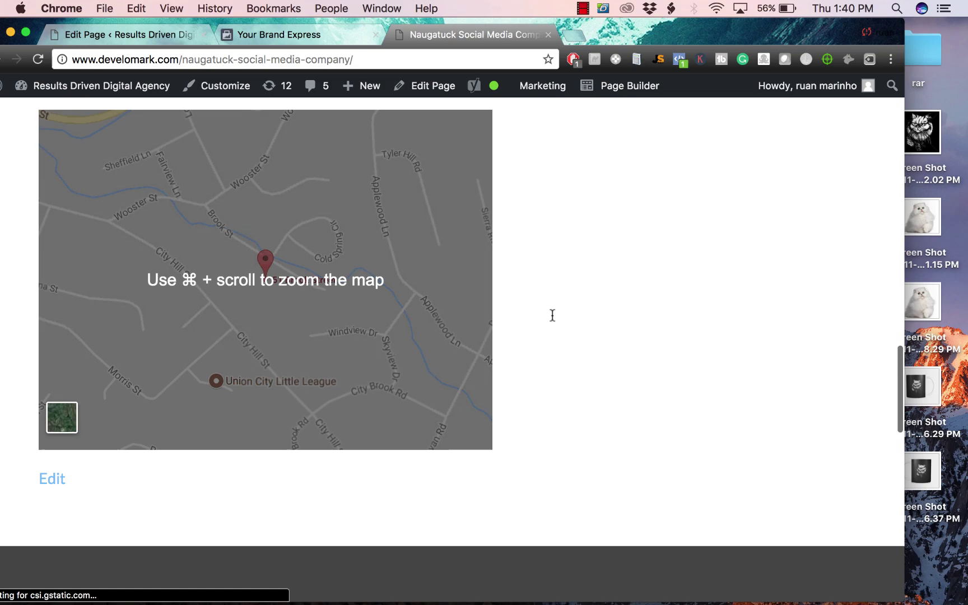
pyautogui.scroll(20, 552, 317)
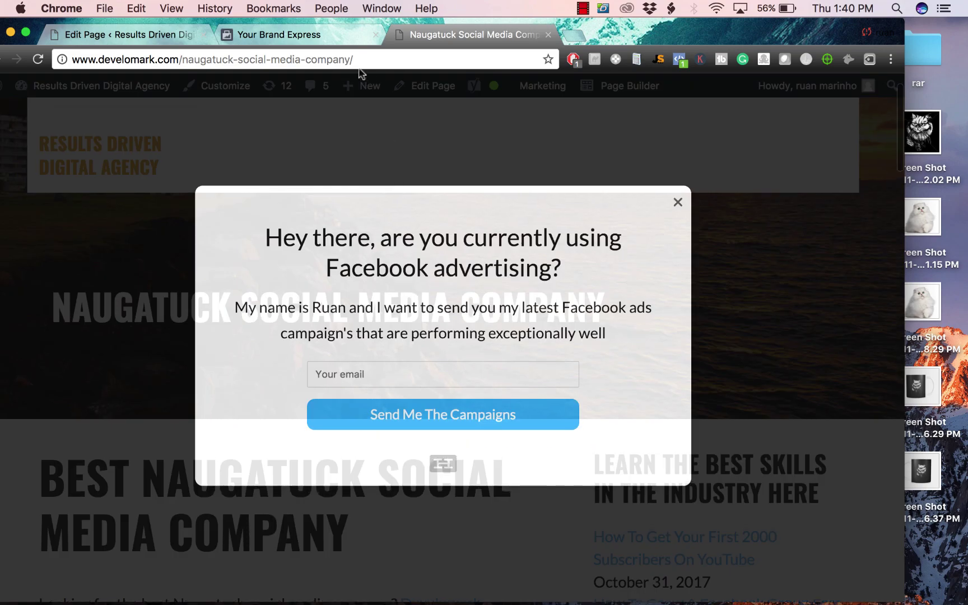
pyautogui.press('super+bracketleft')
pyautogui.moveTo(319, 198); pyautogui.dragTo(101, 140)
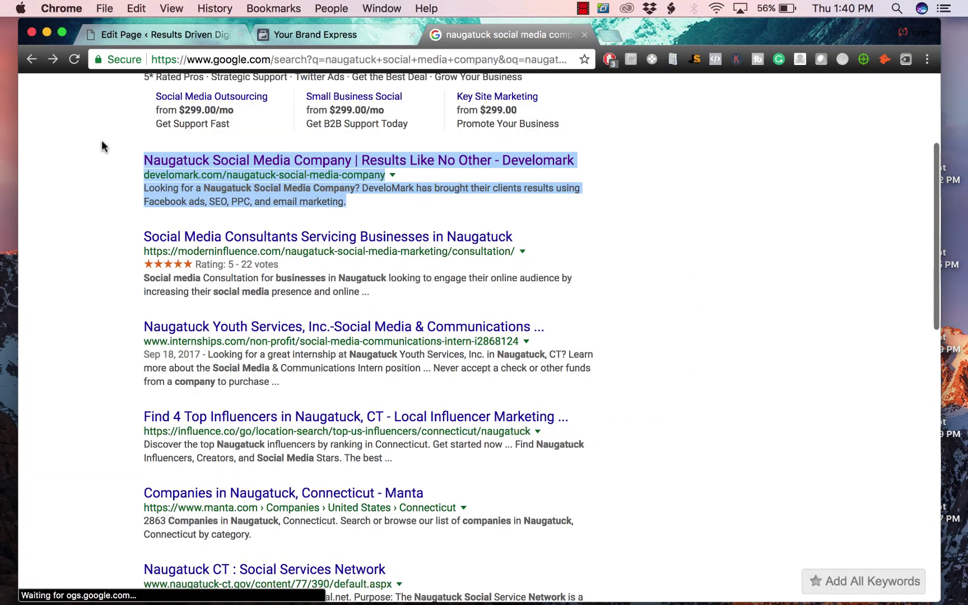
pyautogui.click(93, 205)
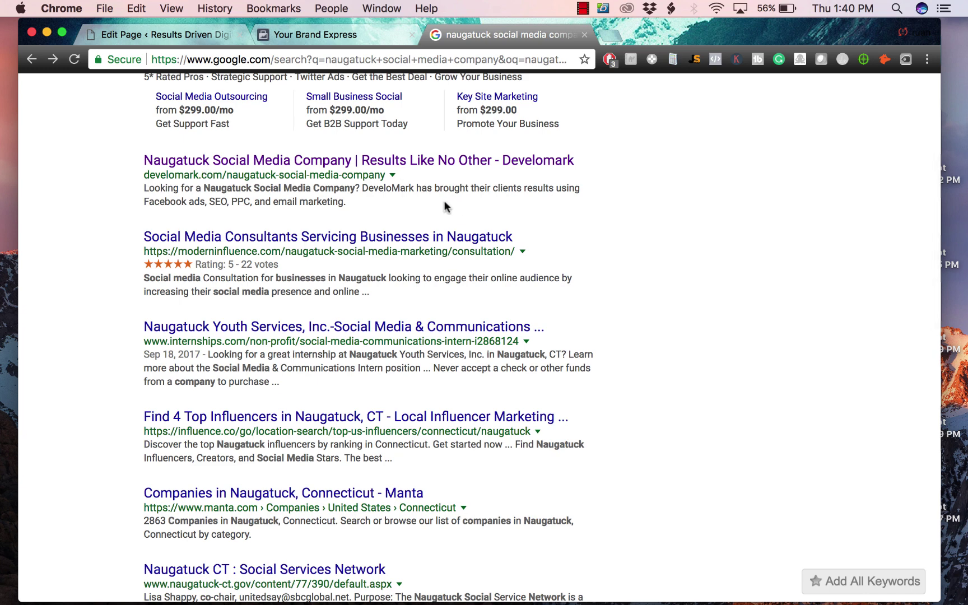
pyautogui.moveTo(384, 206); pyautogui.dragTo(144, 157)
pyautogui.click(334, 180)
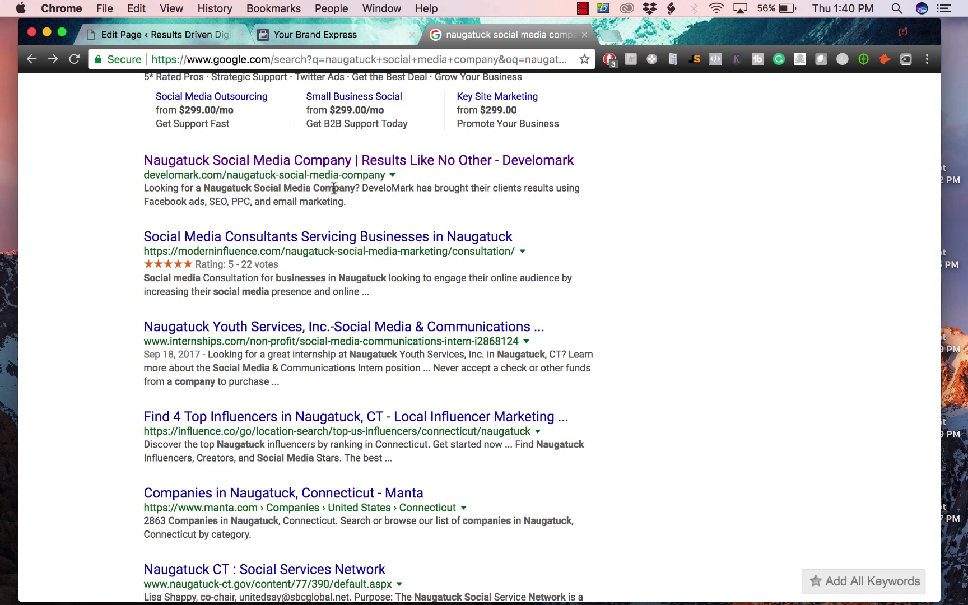